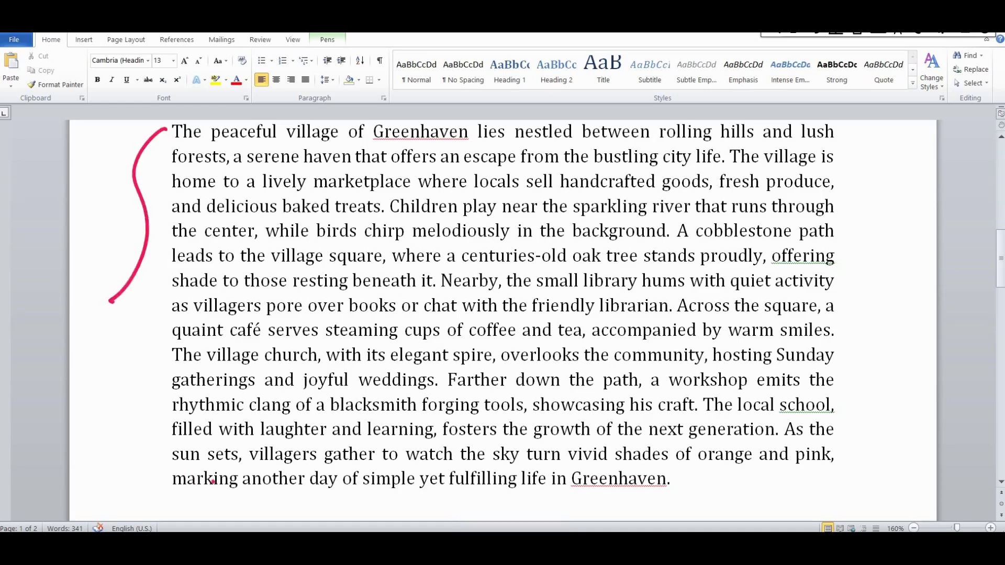
Step: Clear the pen mark, and review the Greenhaven paragraph and the formatting tasks below it, focusing on the font style and size task
{"action": "key", "text": "ctrl+shift+e"}
{"action": "left_click", "coordinate": [167, 322]}
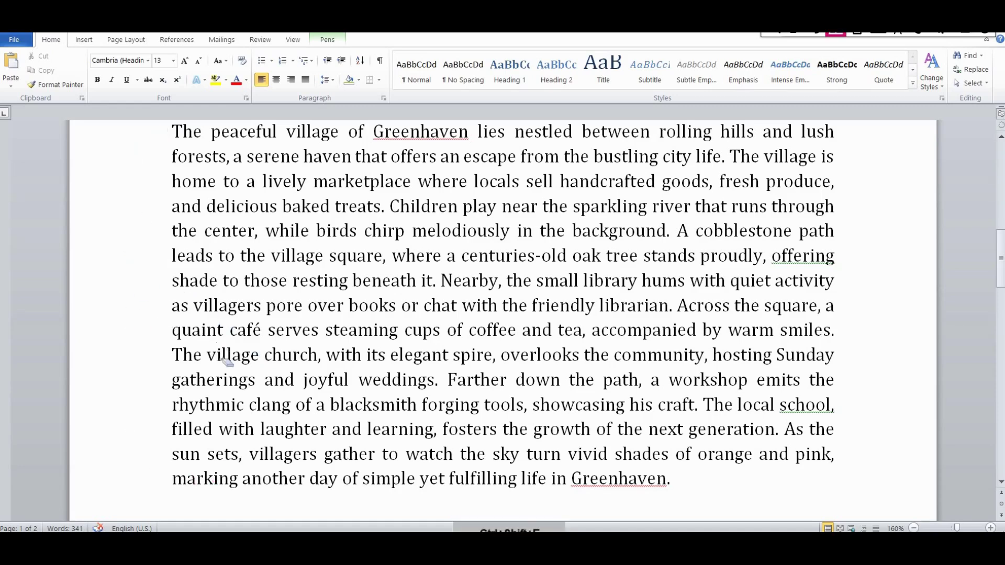
{"action": "key", "text": "ctrl+shift+d"}
{"action": "scroll", "coordinate": [502, 314], "scroll_direction": "down", "scroll_amount": 15}
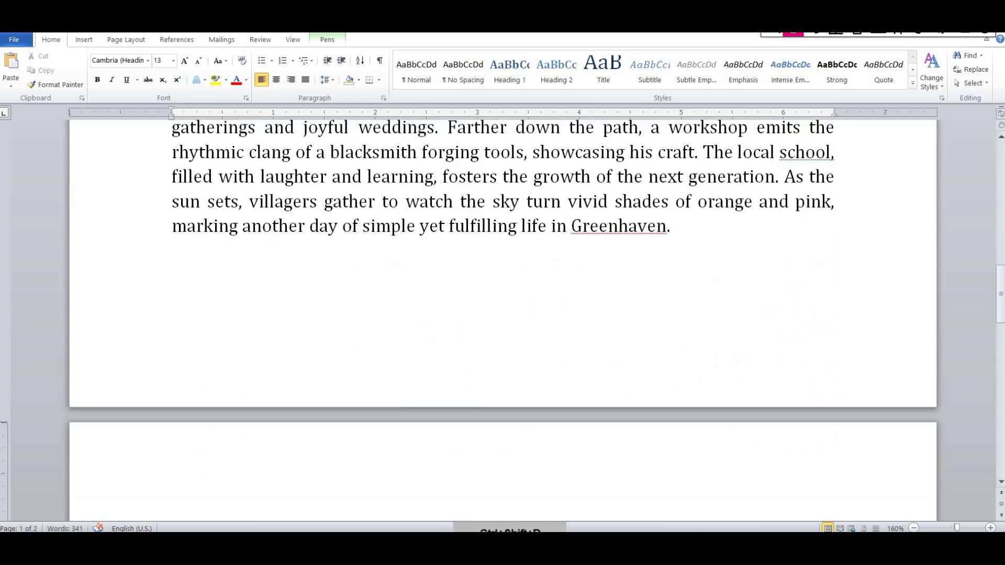
{"action": "scroll", "coordinate": [502, 314], "scroll_direction": "up", "scroll_amount": 15}
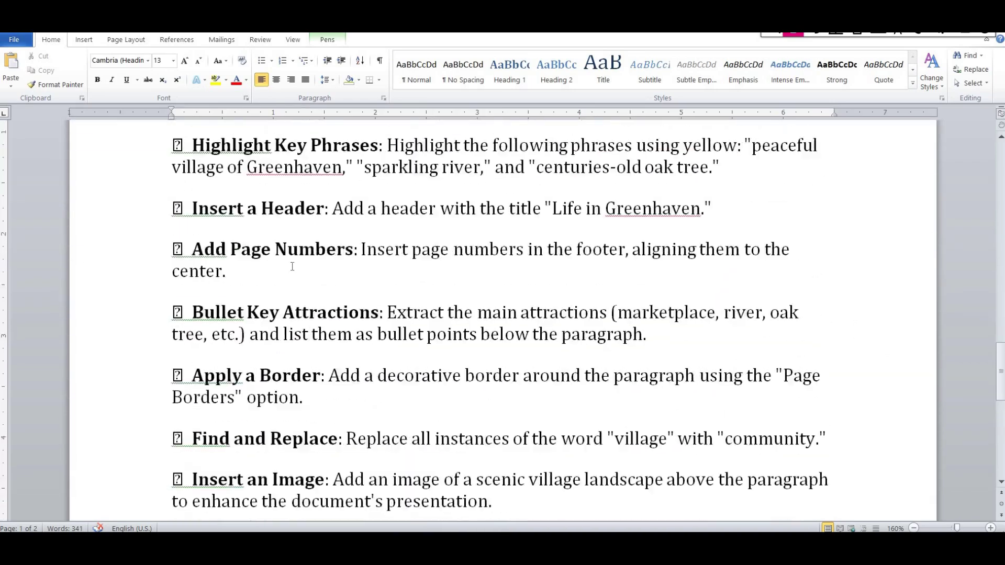
{"action": "scroll", "coordinate": [276, 341], "scroll_direction": "up", "scroll_amount": 1}
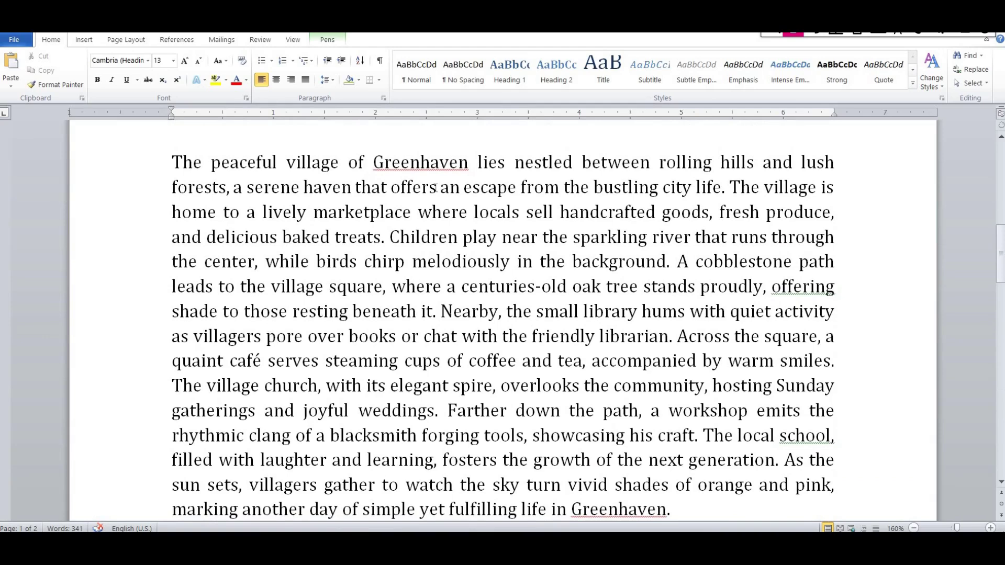
{"action": "scroll", "coordinate": [293, 342], "scroll_direction": "down", "scroll_amount": 5}
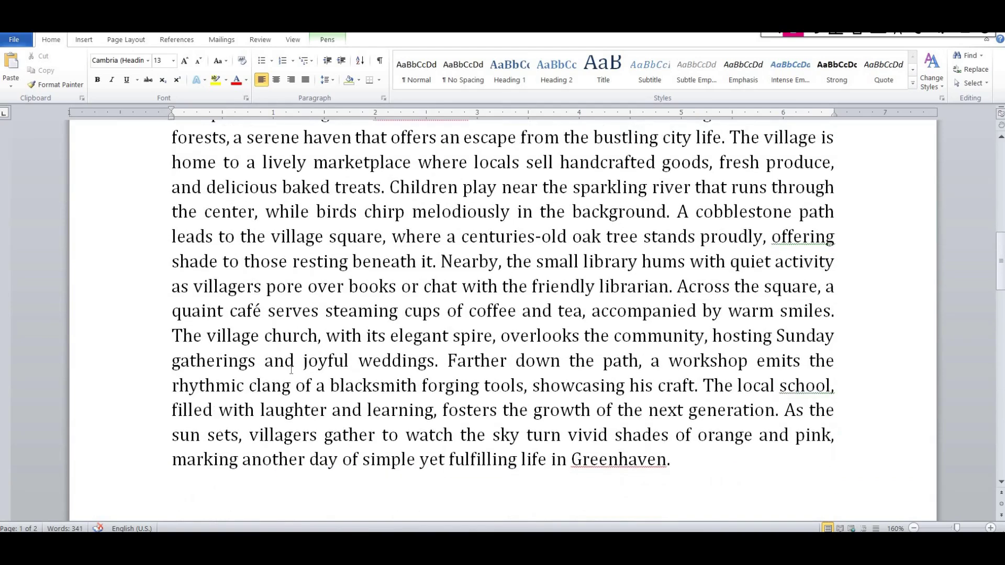
{"action": "scroll", "coordinate": [314, 369], "scroll_direction": "down", "scroll_amount": 3}
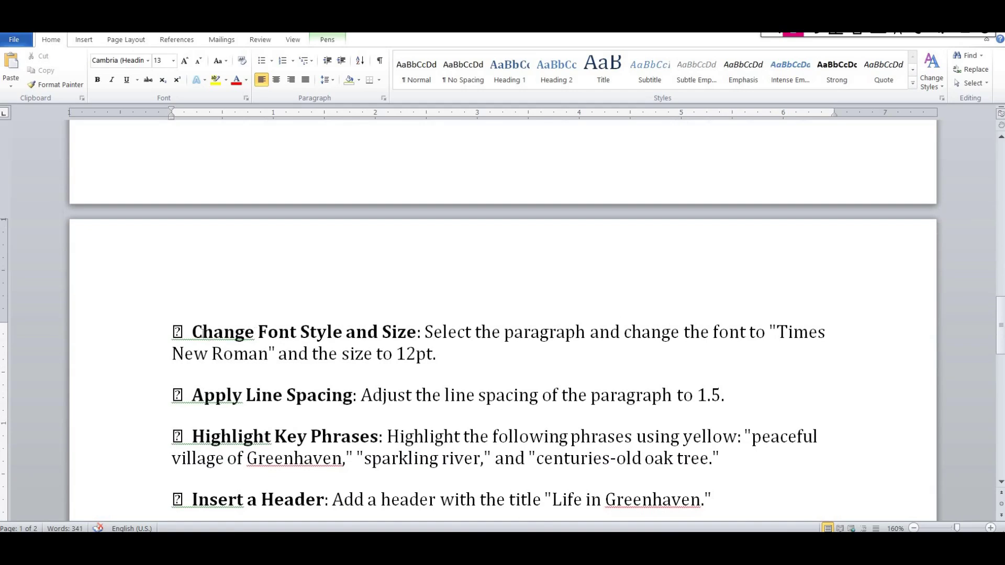
{"action": "left_click_drag", "start_coordinate": [192, 332], "coordinate": [384, 337]}
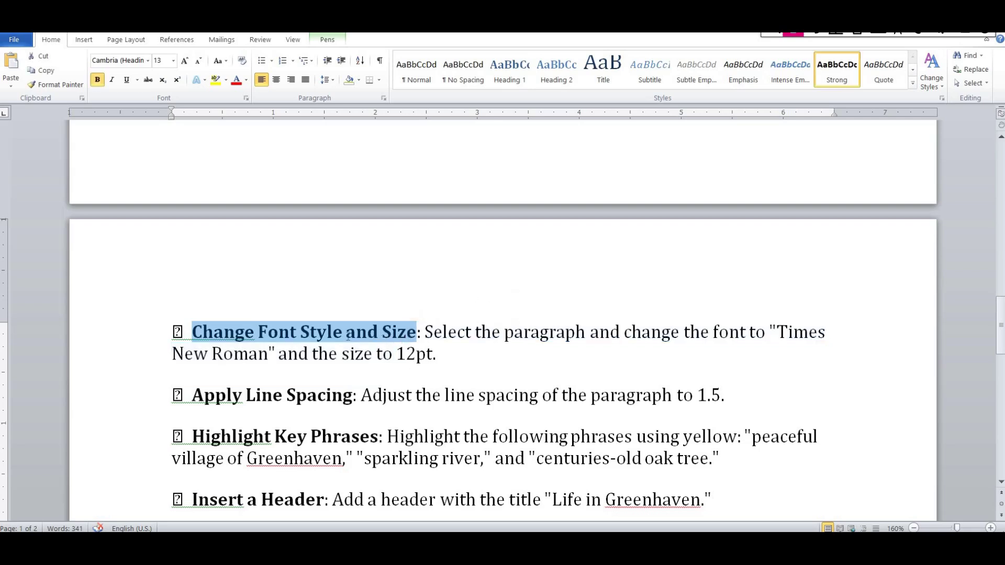
{"action": "left_click", "coordinate": [382, 333]}
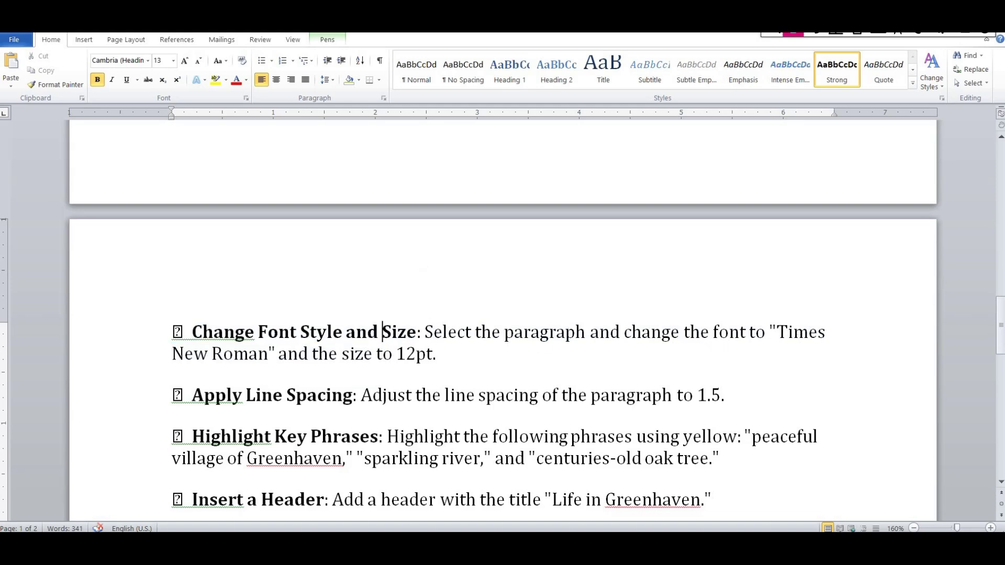
{"action": "scroll", "coordinate": [503, 319], "scroll_direction": "up", "scroll_amount": 10}
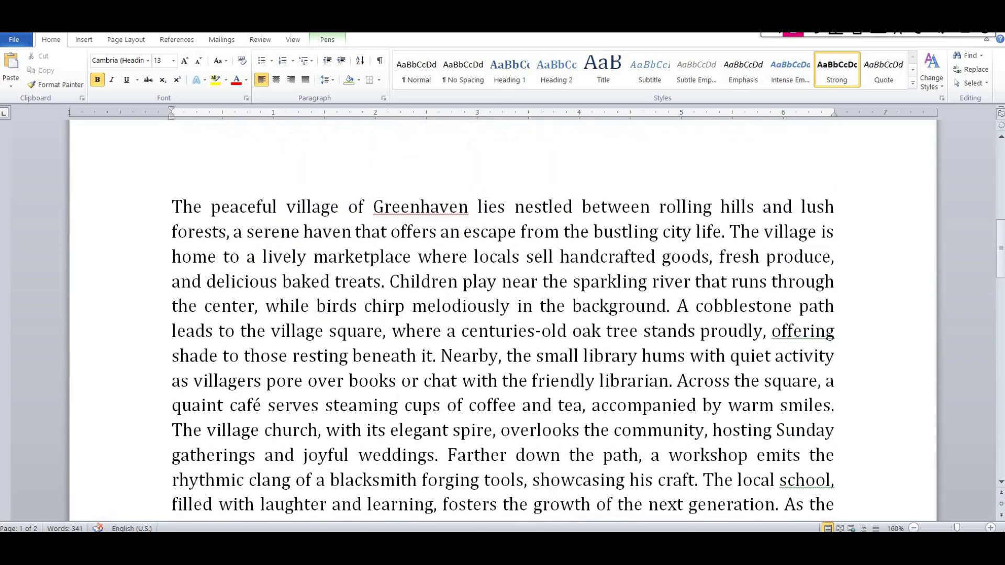
{"action": "scroll", "coordinate": [251, 213], "scroll_direction": "down", "scroll_amount": 1}
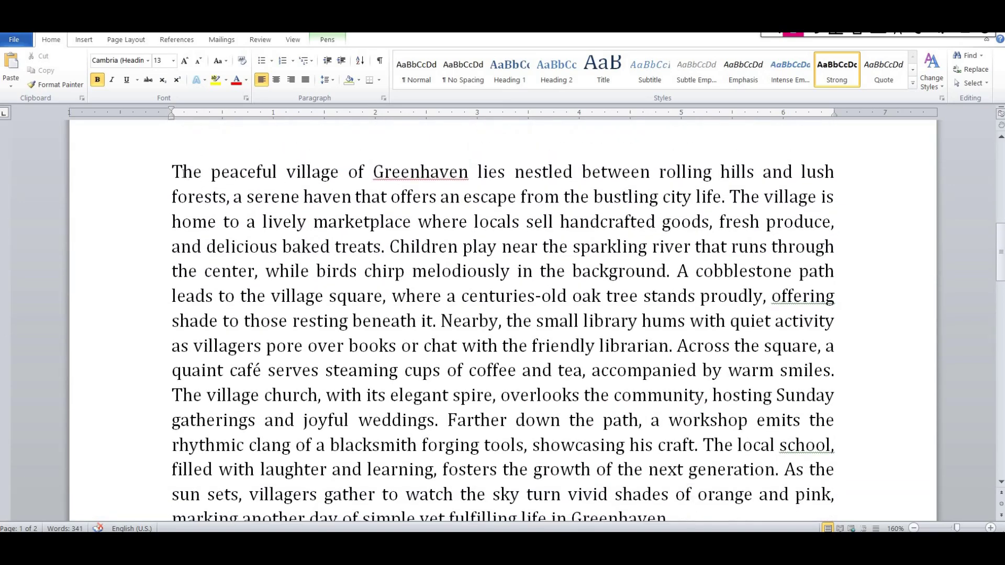
{"action": "key", "text": "ctrl+Home"}
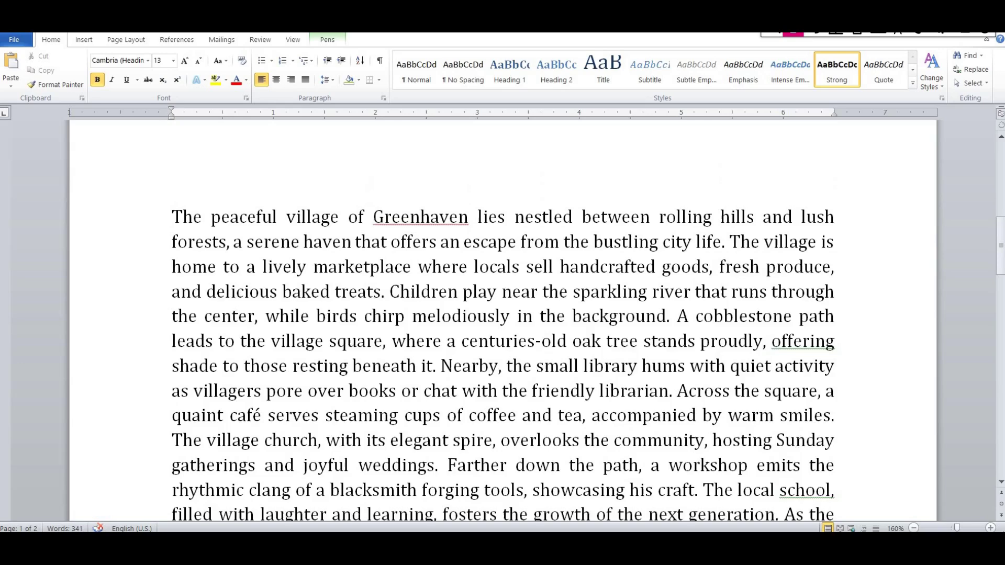
{"action": "left_click_drag", "start_coordinate": [172, 203], "coordinate": [664, 284]}
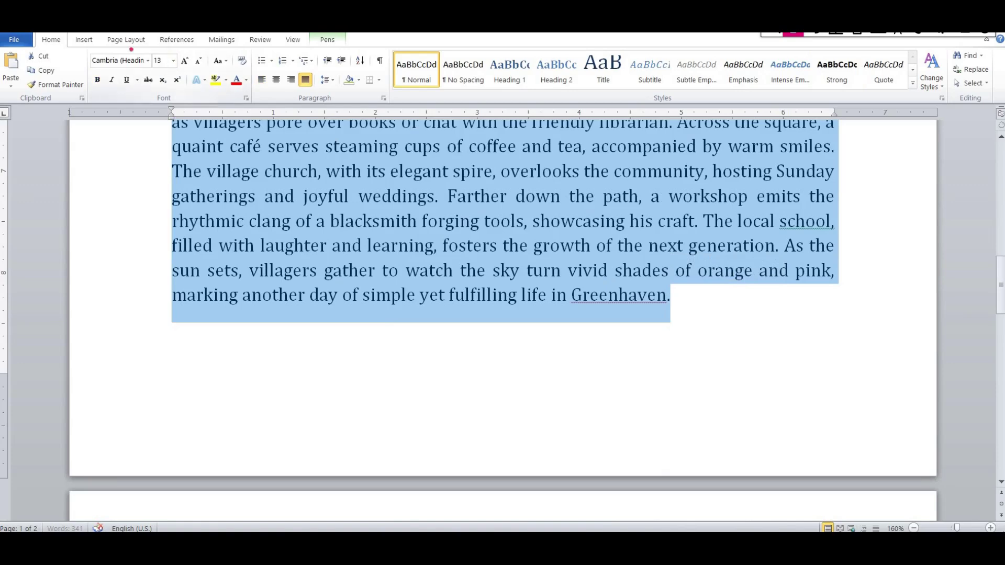
{"action": "mouse_move", "coordinate": [92, 68]}
{"action": "left_mouse_down"}
{"action": "mouse_move", "coordinate": [154, 65]}
{"action": "mouse_move", "coordinate": [125, 51]}
{"action": "mouse_move", "coordinate": [84, 59]}
{"action": "left_mouse_up"}
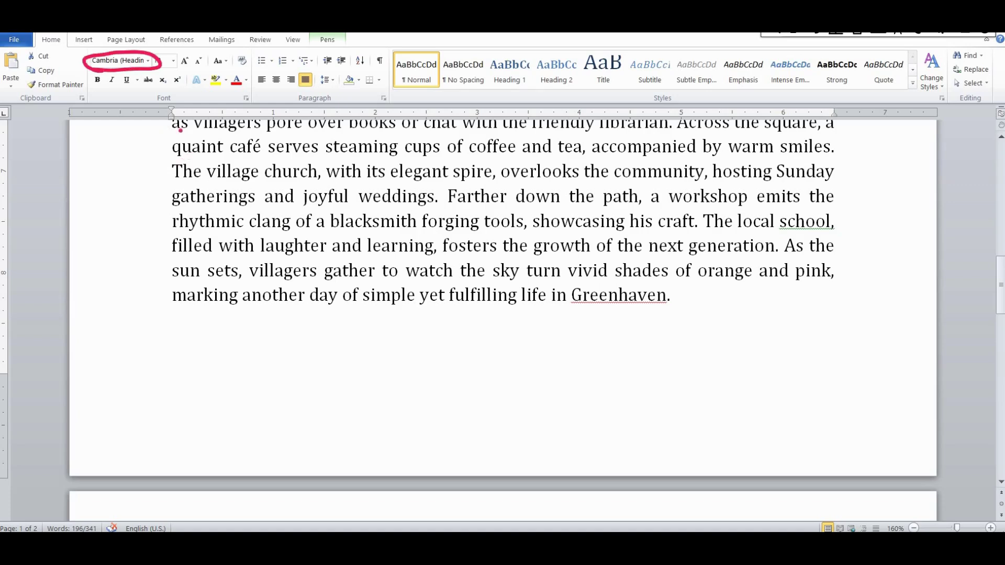
{"action": "key", "text": "ctrl+shift+r"}
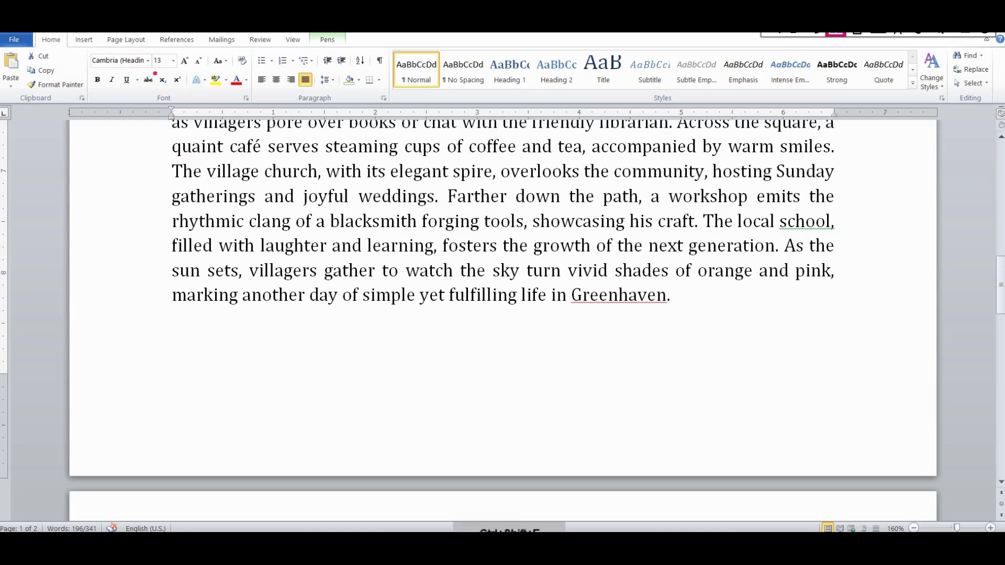
{"action": "mouse_move", "coordinate": [180, 70]}
{"action": "left_mouse_down"}
{"action": "mouse_move", "coordinate": [87, 69]}
{"action": "mouse_move", "coordinate": [162, 73]}
{"action": "left_mouse_up"}
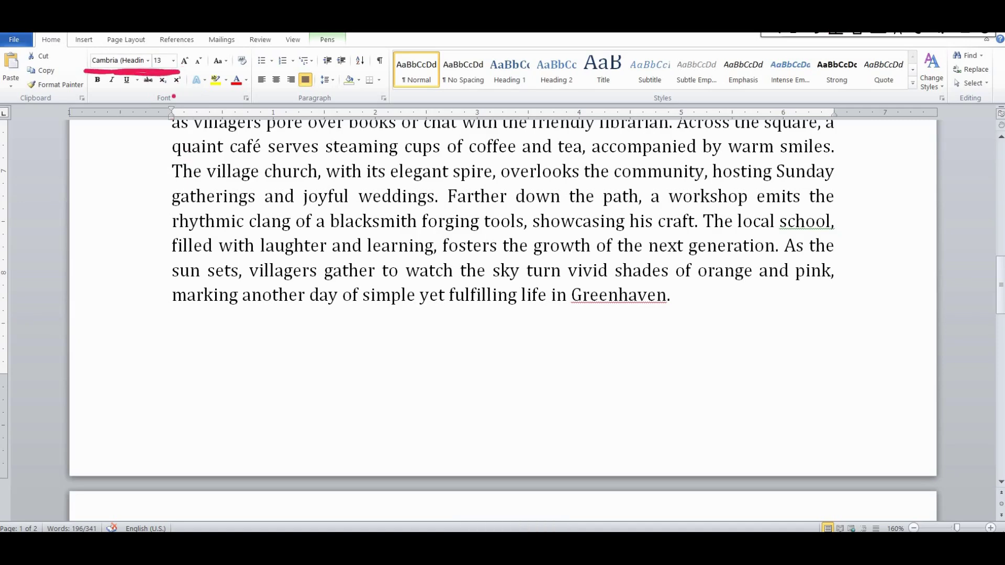
{"action": "key", "text": "ctrl+shift+e"}
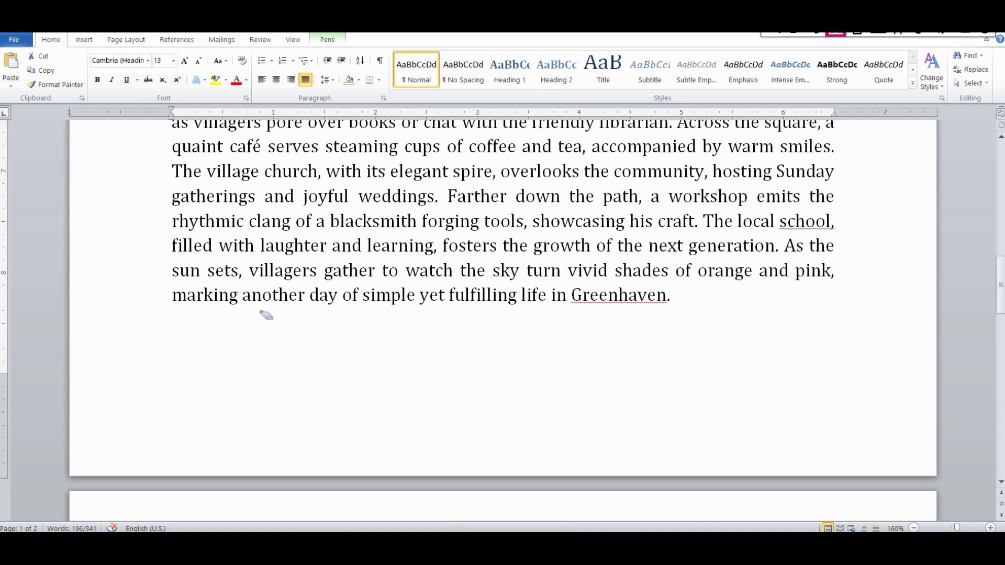
{"action": "left_click", "coordinate": [668, 296]}
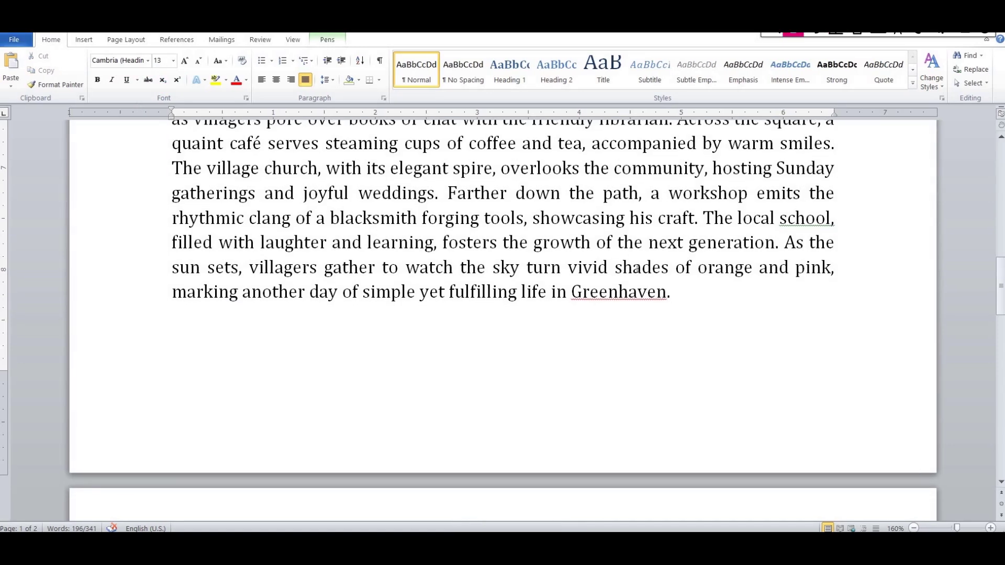
{"action": "left_click_drag", "start_coordinate": [670, 296], "coordinate": [615, 267]}
{"action": "left_click_drag", "start_coordinate": [559, 107], "coordinate": [174, 231]}
{"action": "left_click", "coordinate": [174, 232]}
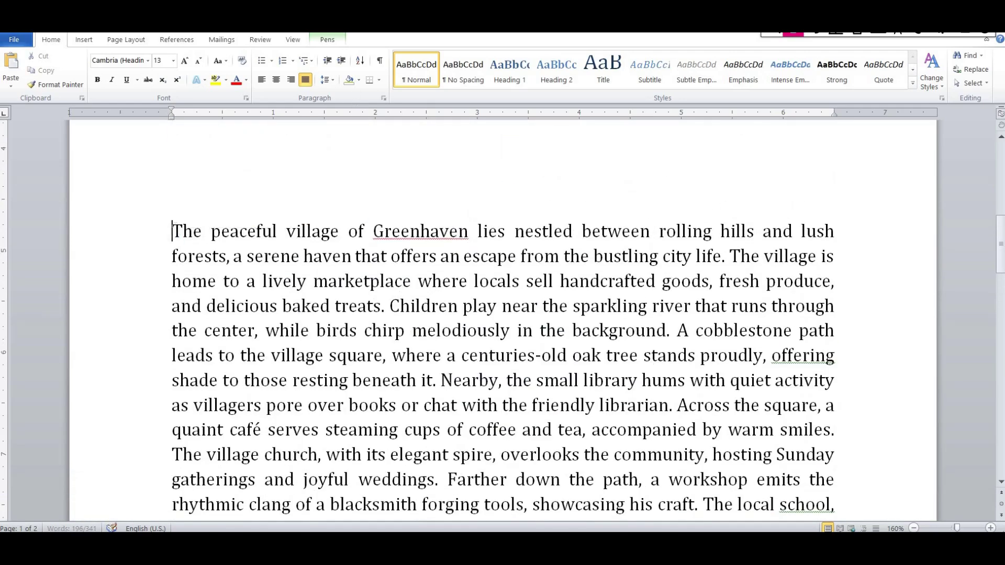
{"action": "scroll", "coordinate": [206, 222], "scroll_direction": "up", "scroll_amount": 1}
{"action": "scroll", "coordinate": [205, 222], "scroll_direction": "down", "scroll_amount": 1}
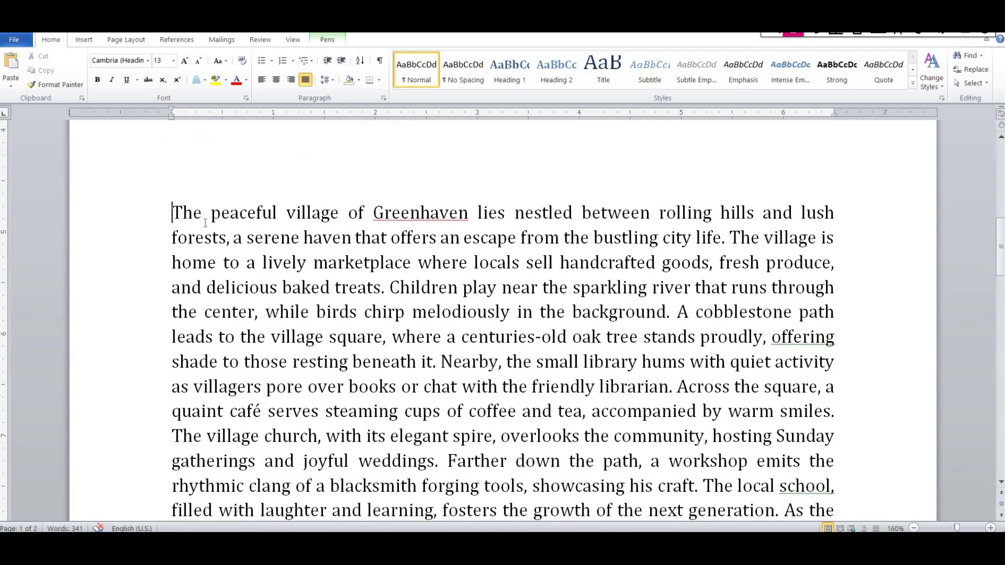
Step: Change the font of the whole Greenhaven paragraph to Times New Roman
{"action": "left_click_drag", "start_coordinate": [173, 213], "coordinate": [669, 291]}
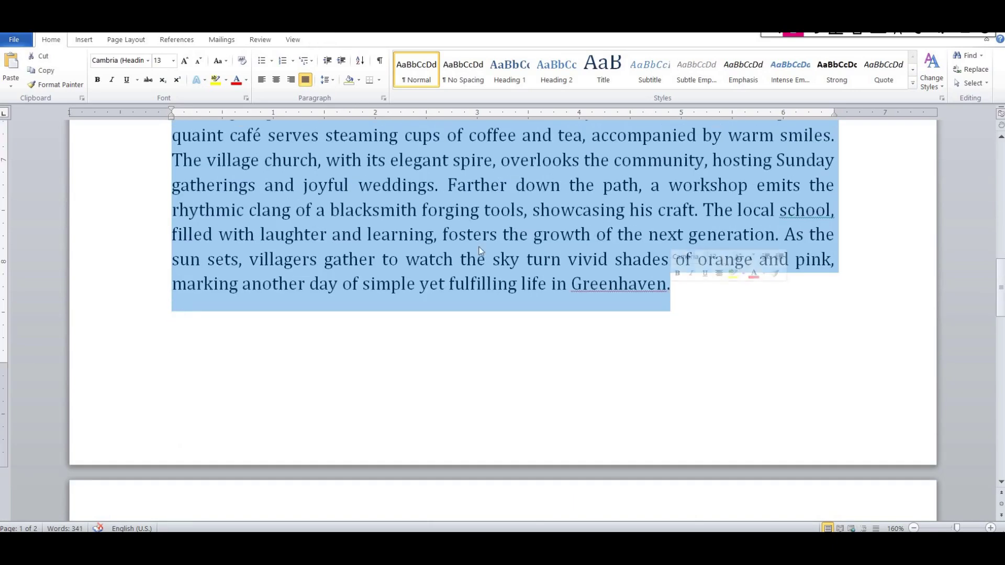
{"action": "left_click", "coordinate": [149, 62]}
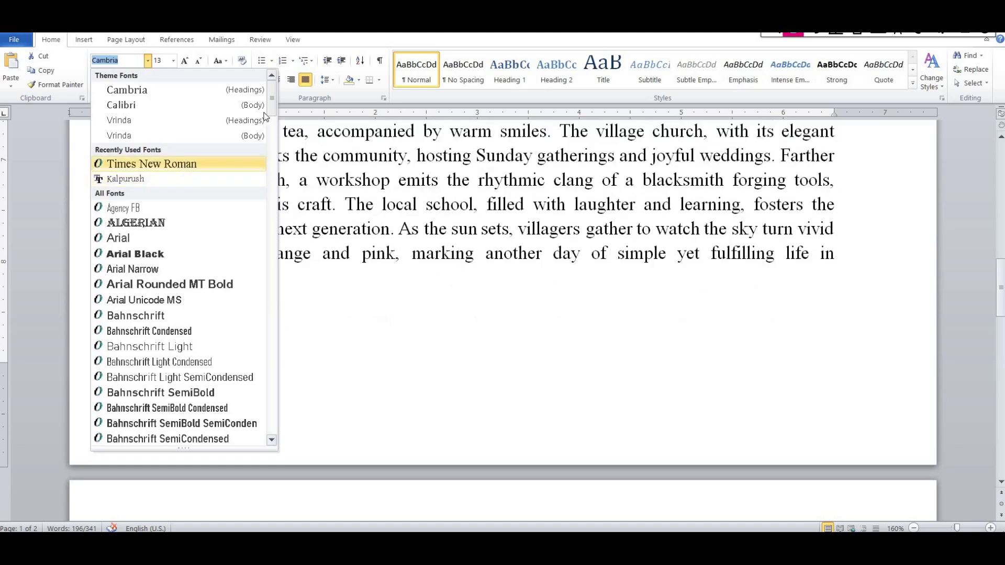
{"action": "scroll", "coordinate": [262, 225], "scroll_direction": "down", "scroll_amount": 15}
{"action": "scroll", "coordinate": [164, 74], "scroll_direction": "up", "scroll_amount": 13}
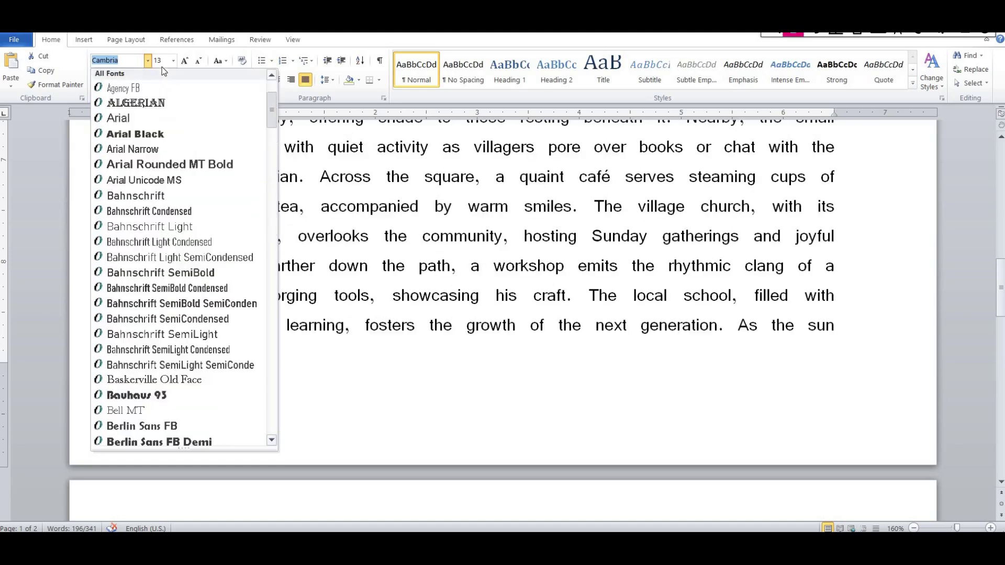
{"action": "scroll", "coordinate": [164, 74], "scroll_direction": "up", "scroll_amount": 1}
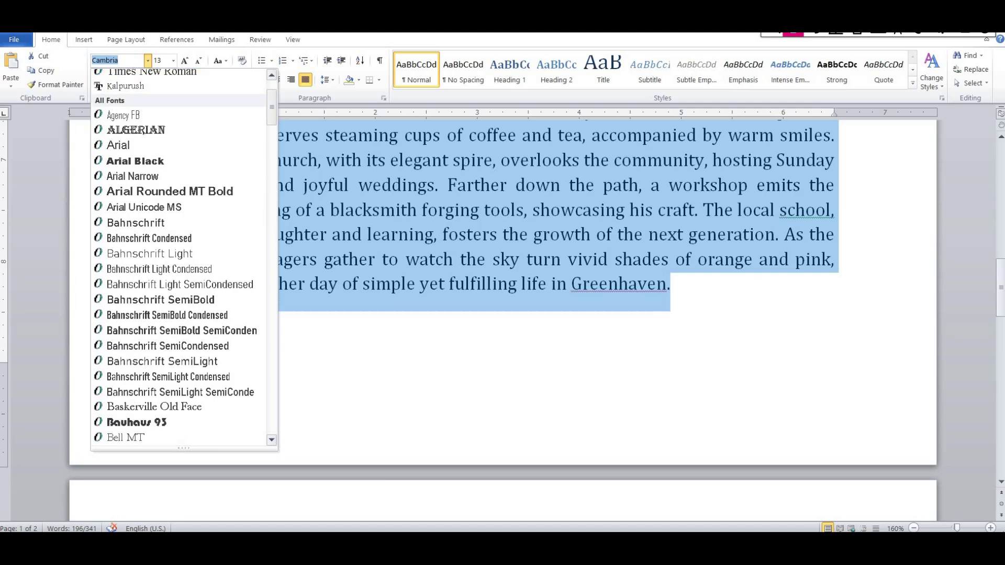
{"action": "key", "text": "Up"}
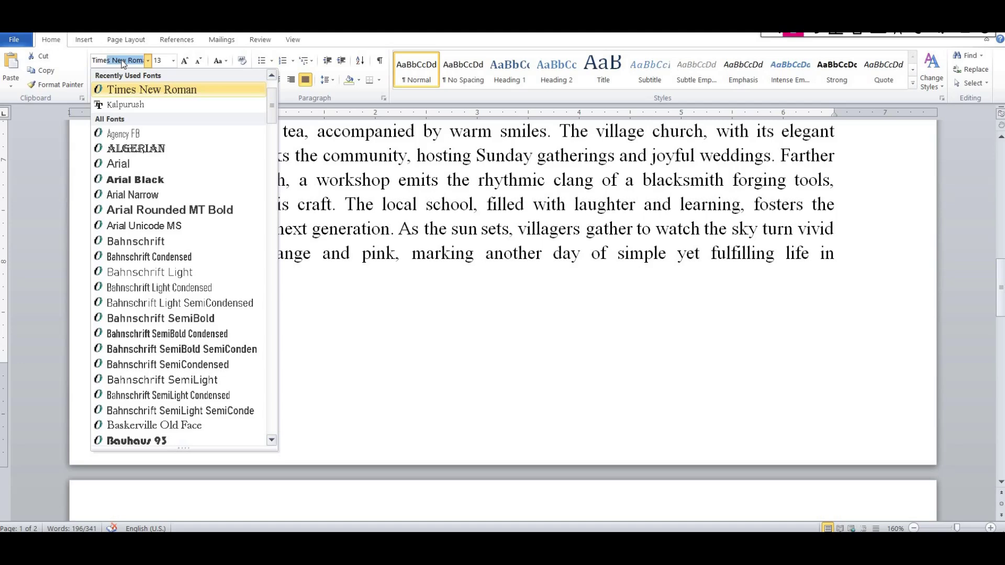
{"action": "key", "text": "Return"}
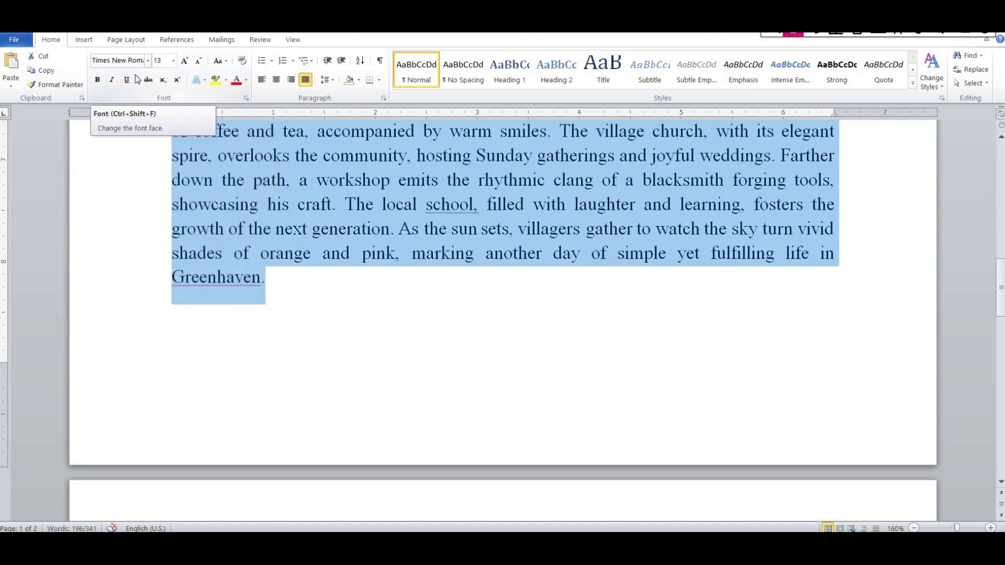
{"action": "scroll", "coordinate": [269, 232], "scroll_direction": "up", "scroll_amount": 4}
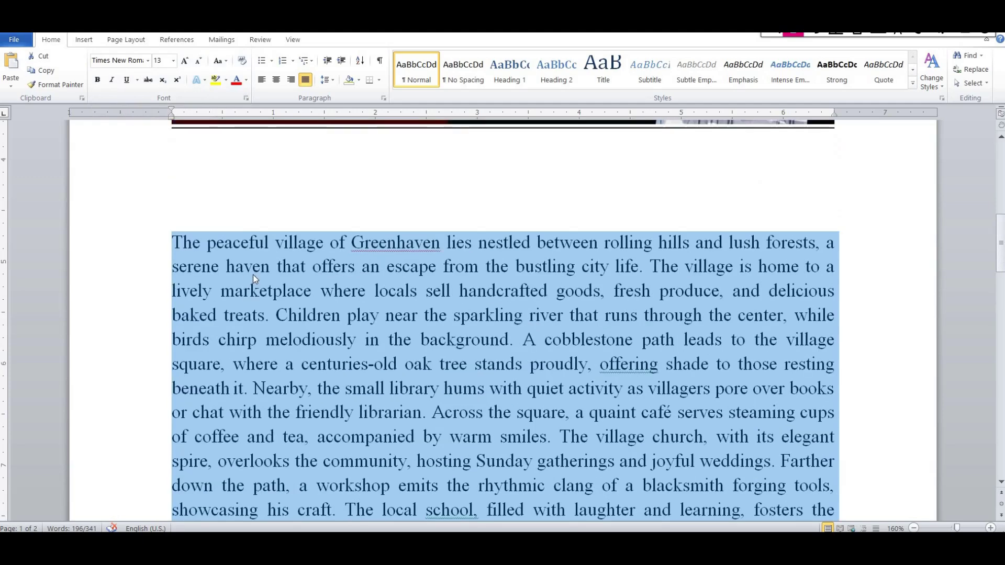
{"action": "scroll", "coordinate": [256, 279], "scroll_direction": "down", "scroll_amount": 2}
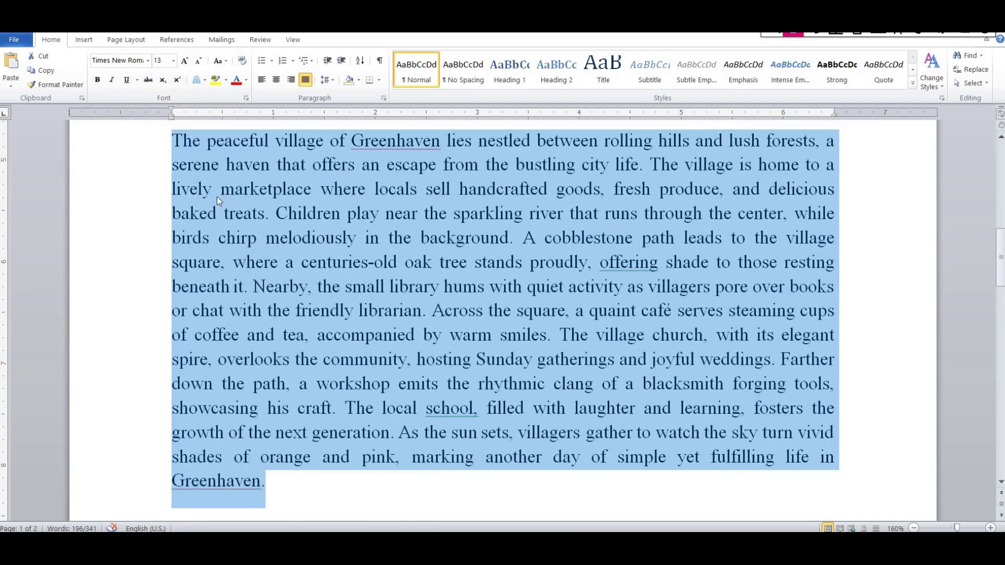
Step: Set the font size of the Greenhaven paragraph to 12 pt, as the first task requires
{"action": "scroll", "coordinate": [419, 359], "scroll_direction": "down", "scroll_amount": 5}
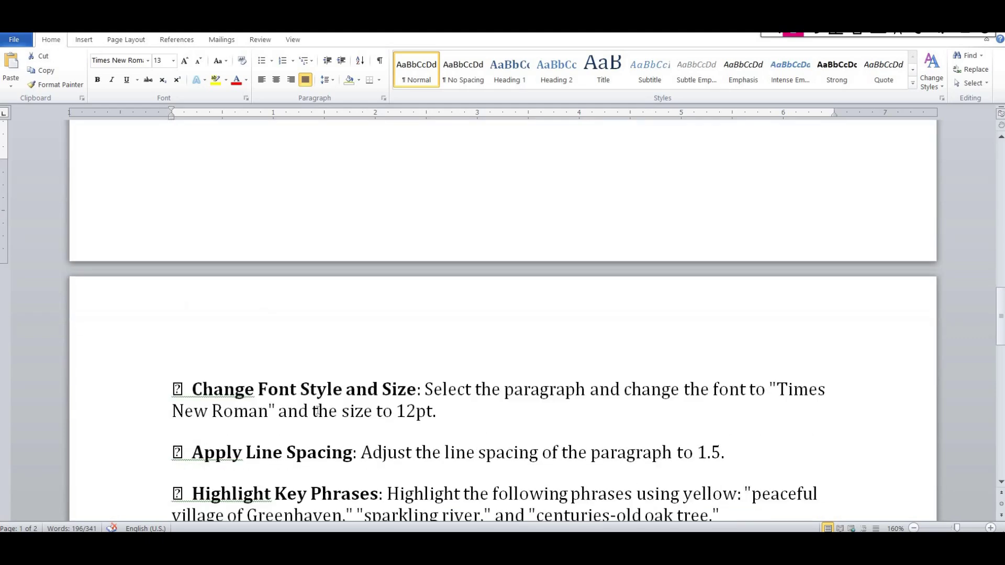
{"action": "scroll", "coordinate": [307, 415], "scroll_direction": "up", "scroll_amount": 5}
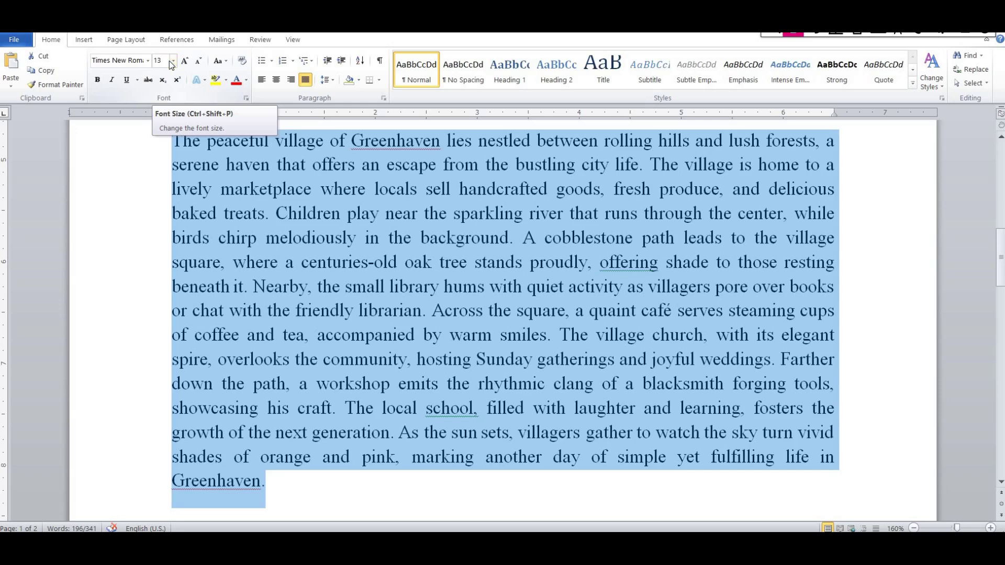
{"action": "left_click", "coordinate": [172, 61]}
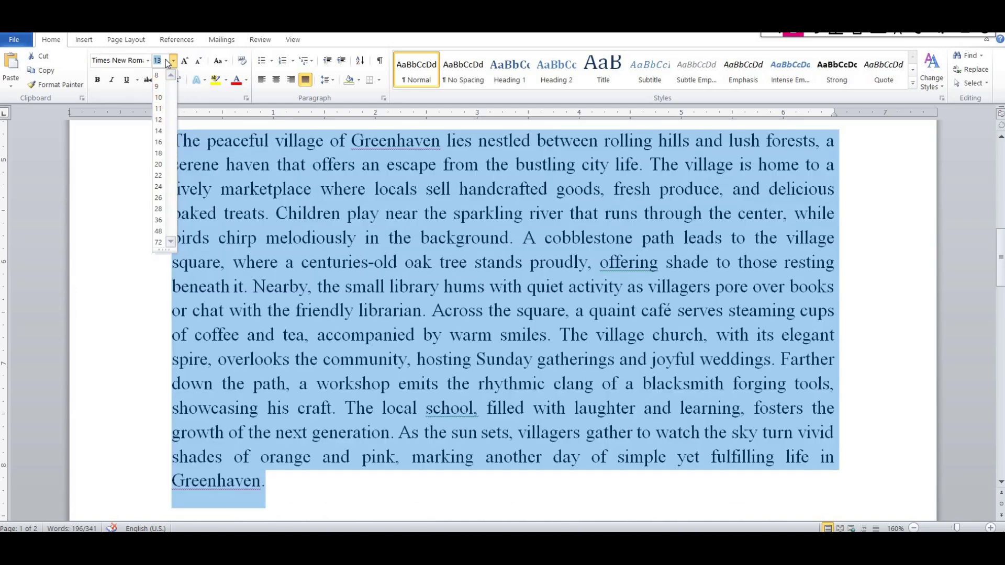
{"action": "left_click", "coordinate": [163, 61]}
{"action": "key", "text": "BackSpace"}
{"action": "type", "text": "12"}
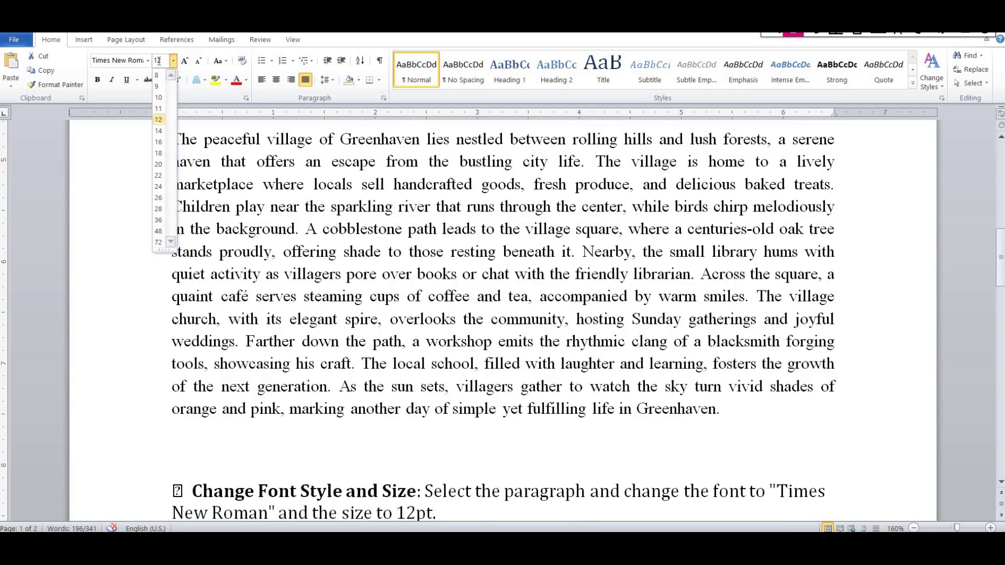
{"action": "key", "text": "Return"}
{"action": "left_click", "coordinate": [265, 209]}
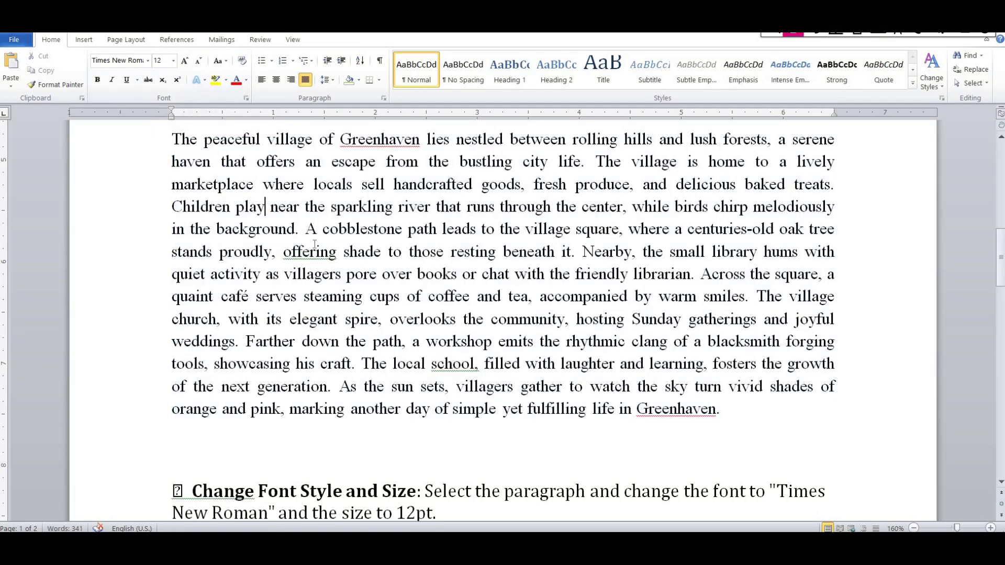
Step: Read the Apply Line Spacing task below the Greenhaven paragraph and check the line spacing values on offer
{"action": "scroll", "coordinate": [313, 243], "scroll_direction": "up", "scroll_amount": 1}
{"action": "scroll", "coordinate": [313, 243], "scroll_direction": "down", "scroll_amount": 1}
{"action": "key", "text": "ctrl+shift+d"}
{"action": "scroll", "coordinate": [147, 302], "scroll_direction": "down", "scroll_amount": 2}
{"action": "scroll", "coordinate": [502, 313], "scroll_direction": "down", "scroll_amount": 3}
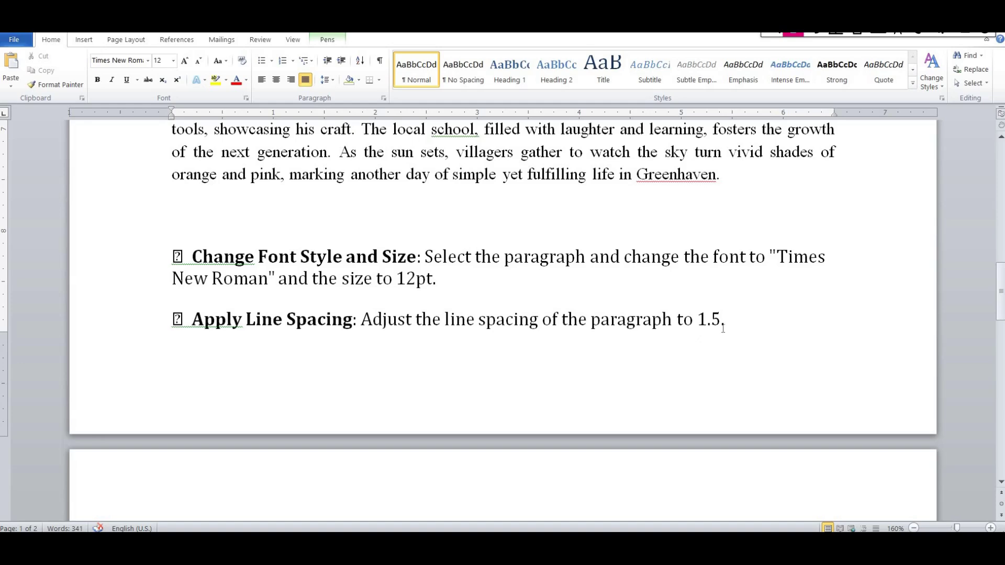
{"action": "scroll", "coordinate": [453, 251], "scroll_direction": "up", "scroll_amount": 6}
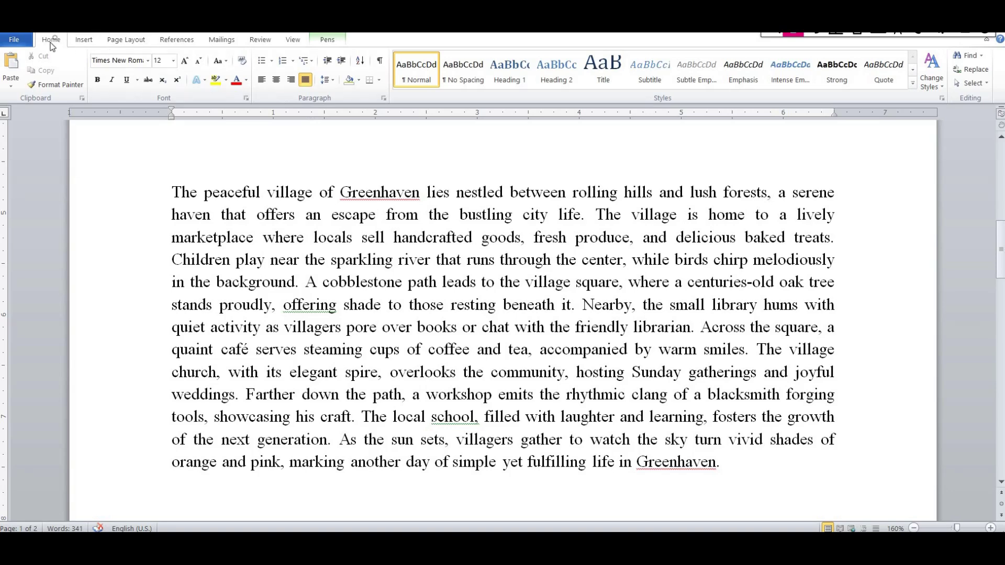
{"action": "left_click", "coordinate": [331, 81]}
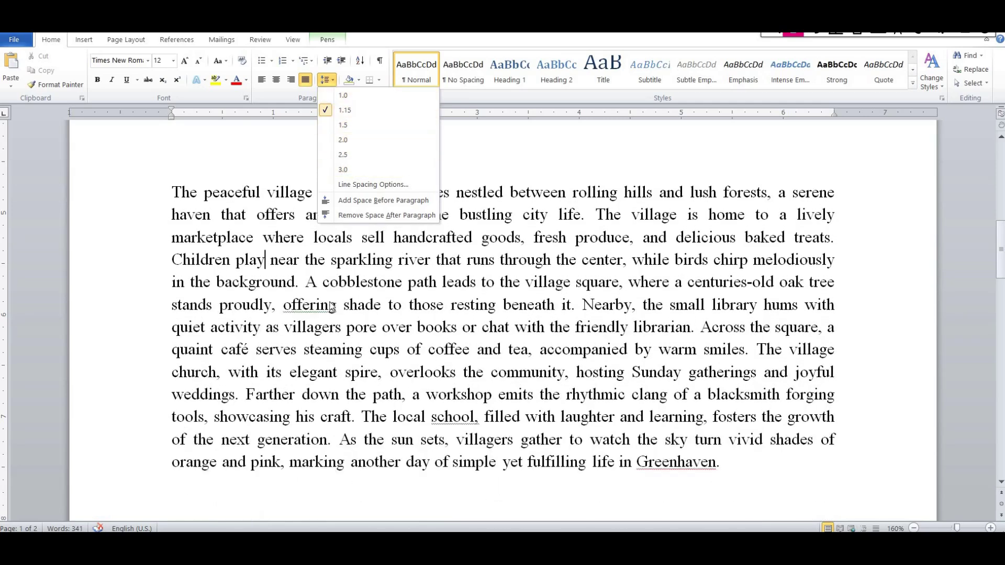
{"action": "left_click", "coordinate": [314, 282]}
{"action": "scroll", "coordinate": [512, 326], "scroll_direction": "down", "scroll_amount": 3}
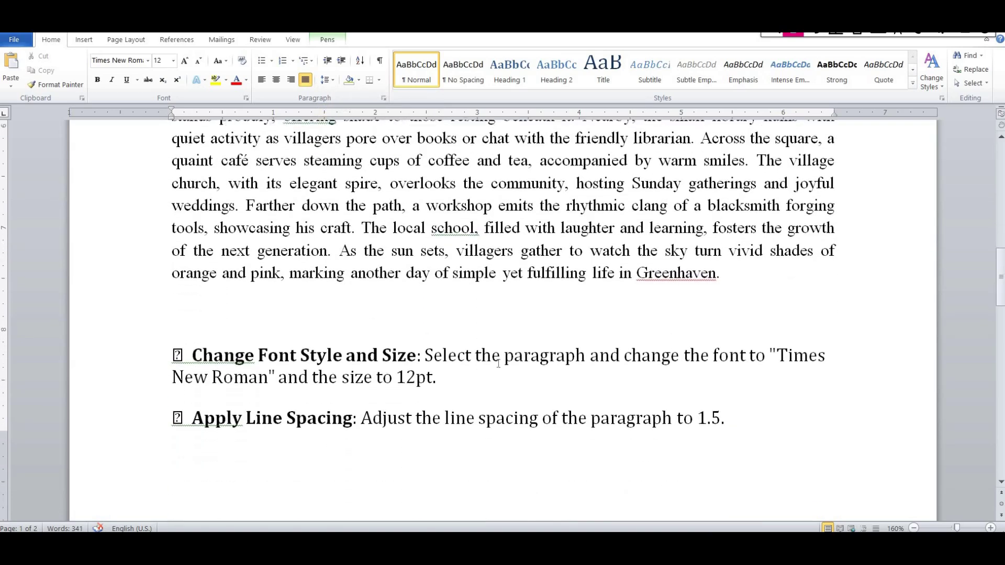
{"action": "scroll", "coordinate": [458, 233], "scroll_direction": "up", "scroll_amount": 4}
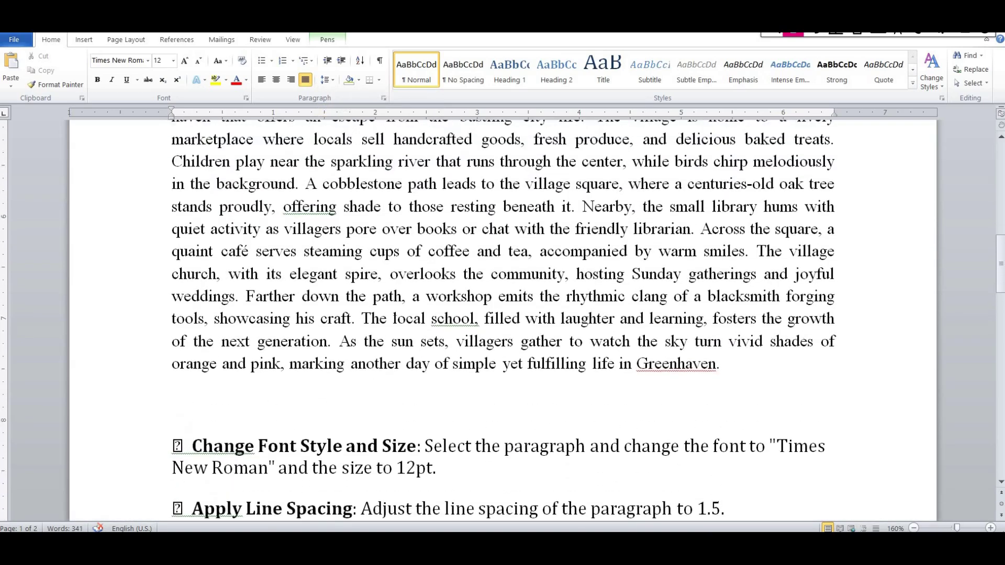
{"action": "scroll", "coordinate": [379, 206], "scroll_direction": "down", "scroll_amount": 1}
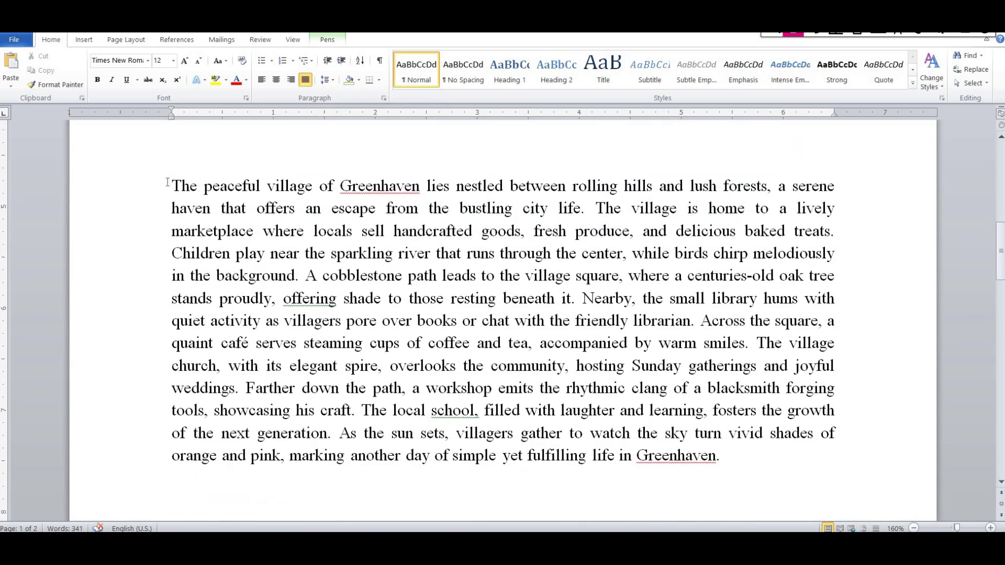
Step: Select the whole Greenhaven paragraph and set its line spacing to 1.5
{"action": "key", "text": "shift+Right"}
{"action": "key", "text": "shift+Right"}
{"action": "key", "text": "shift+Right"}
{"action": "key", "text": "shift+Right"}
{"action": "key", "text": "shift+Right"}
{"action": "left_click_drag", "start_coordinate": [414, 312], "coordinate": [707, 455]}
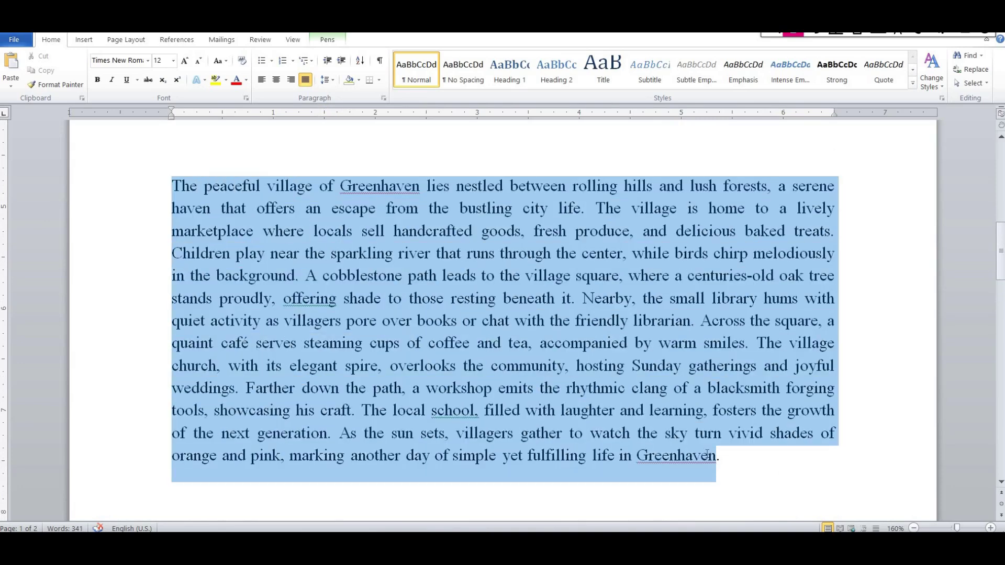
{"action": "left_click", "coordinate": [331, 85]}
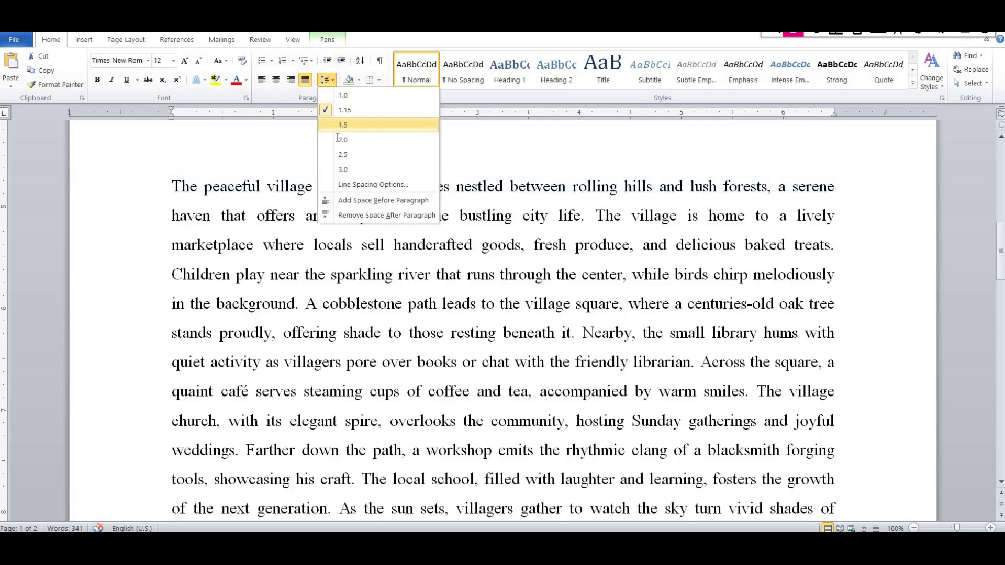
{"action": "left_click", "coordinate": [339, 126]}
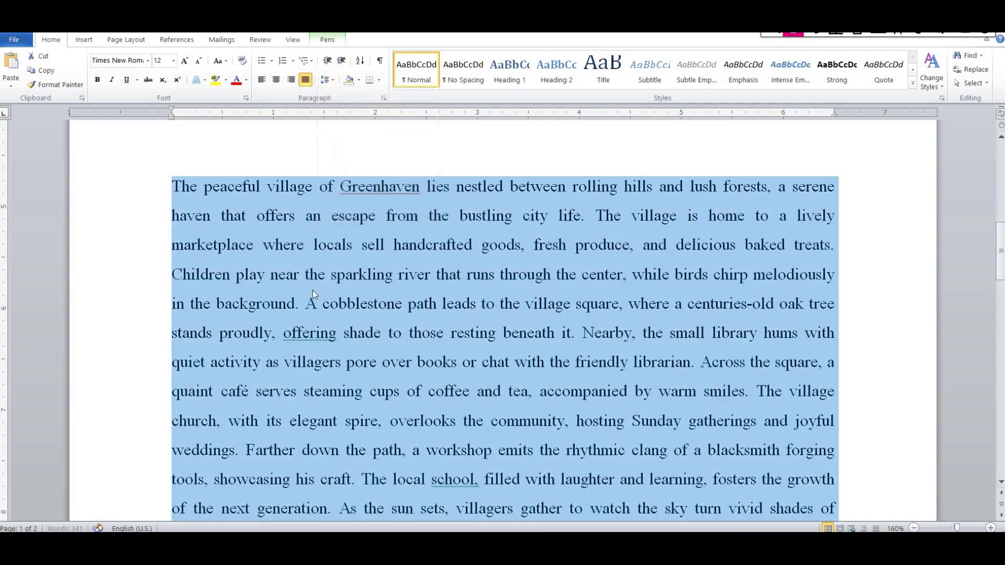
{"action": "scroll", "coordinate": [313, 290], "scroll_direction": "down", "scroll_amount": 5}
{"action": "scroll", "coordinate": [343, 260], "scroll_direction": "down", "scroll_amount": 10}
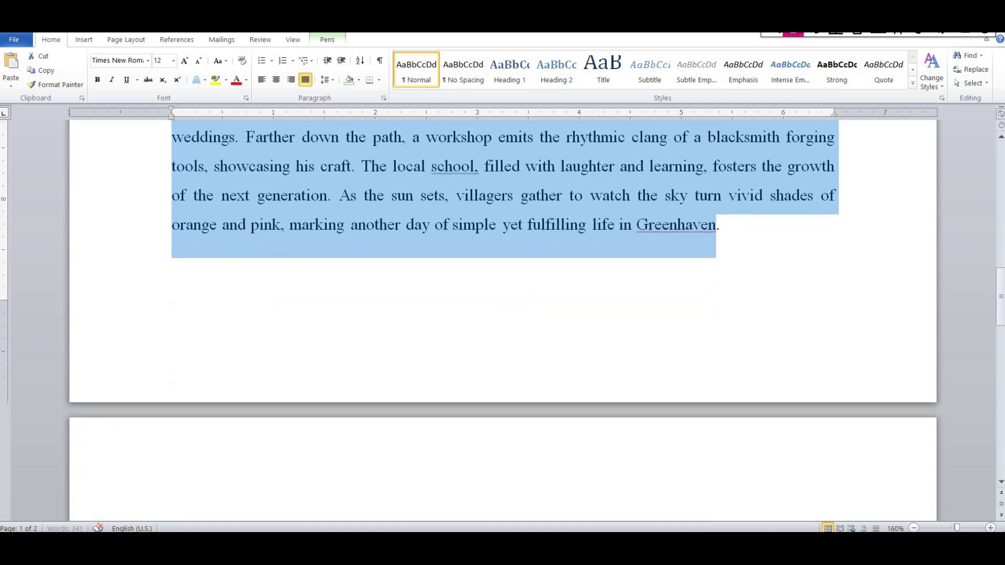
{"action": "scroll", "coordinate": [502, 319], "scroll_direction": "up", "scroll_amount": 12}
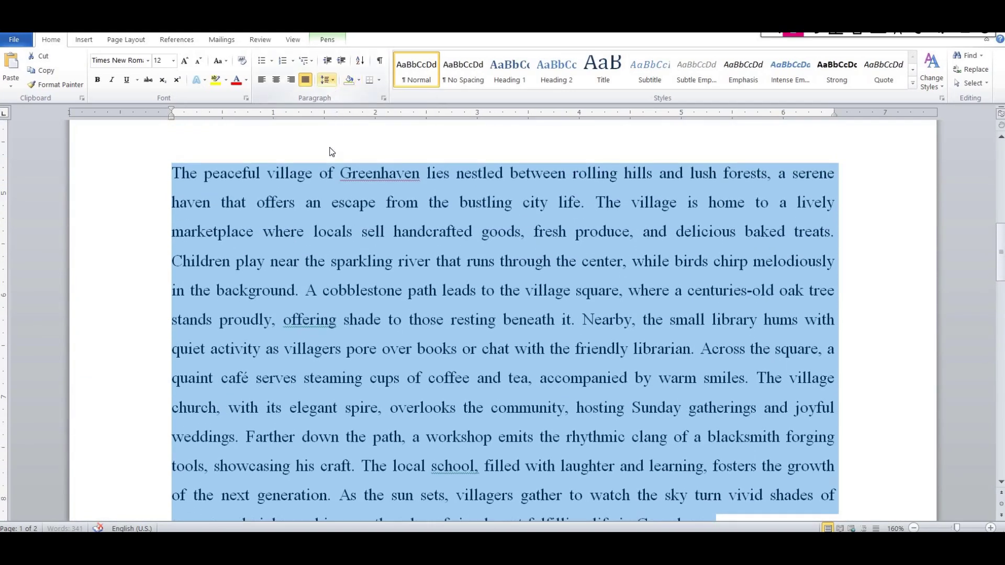
Step: Try out the spacing before the Greenhaven paragraph in the line spacing options, raising it to 18 pt and lowering it to 0 pt
{"action": "left_click", "coordinate": [328, 83]}
{"action": "left_click", "coordinate": [350, 186]}
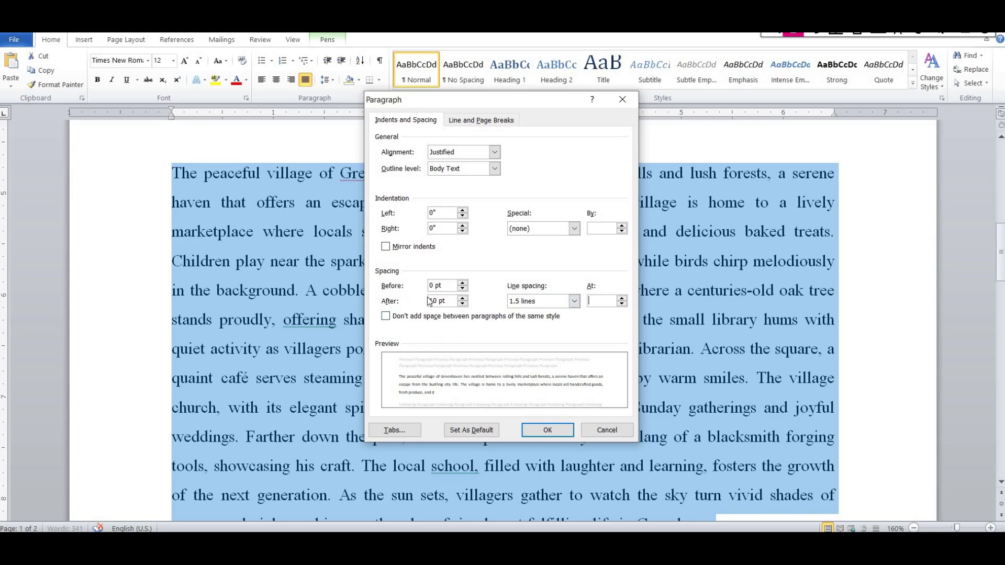
{"action": "left_click", "coordinate": [463, 283]}
{"action": "left_click", "coordinate": [462, 283]}
{"action": "left_click", "coordinate": [462, 283]}
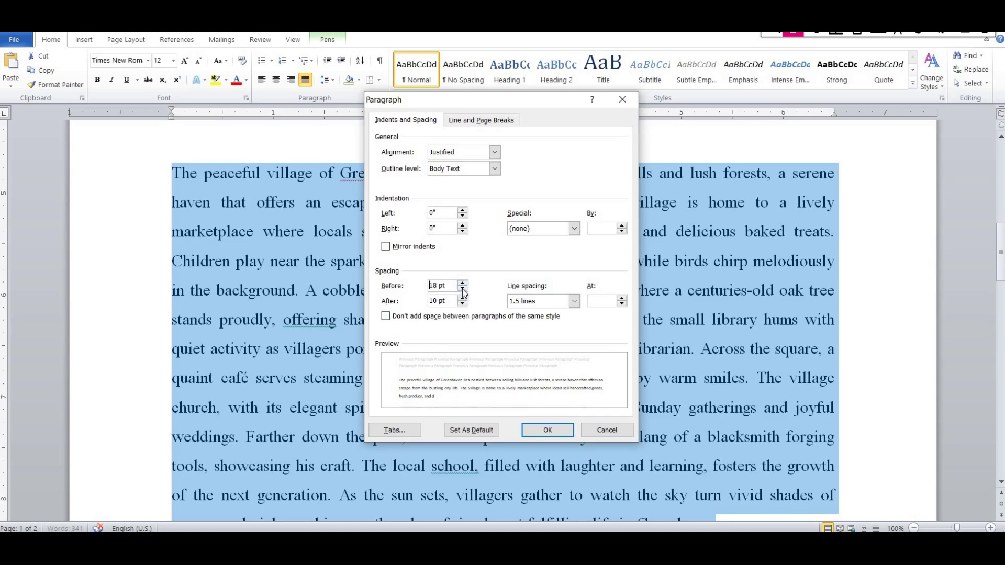
{"action": "left_click", "coordinate": [463, 288]}
{"action": "left_click", "coordinate": [462, 289]}
{"action": "key", "text": "Down"}
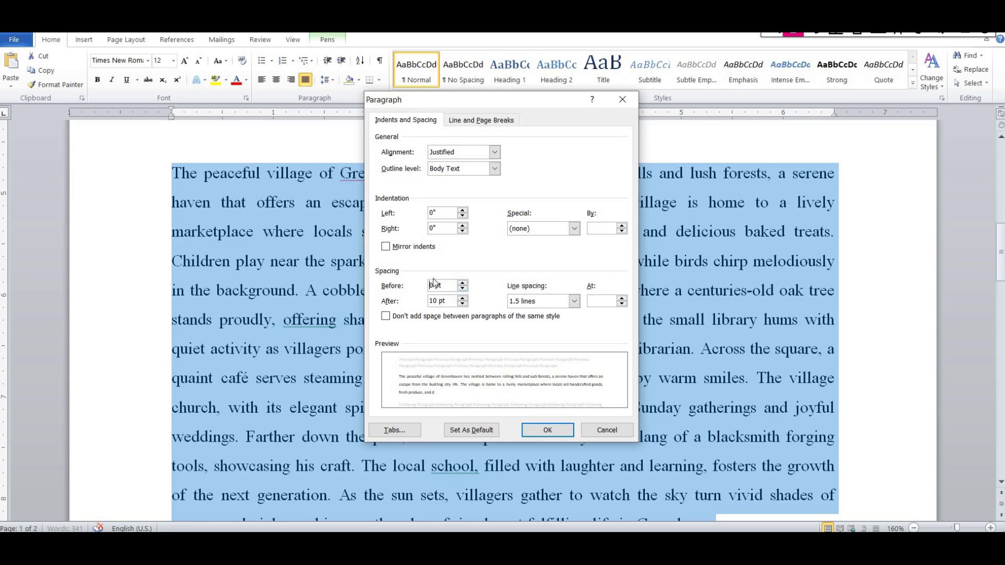
{"action": "type", "text": "1"}
{"action": "left_click", "coordinate": [546, 431]}
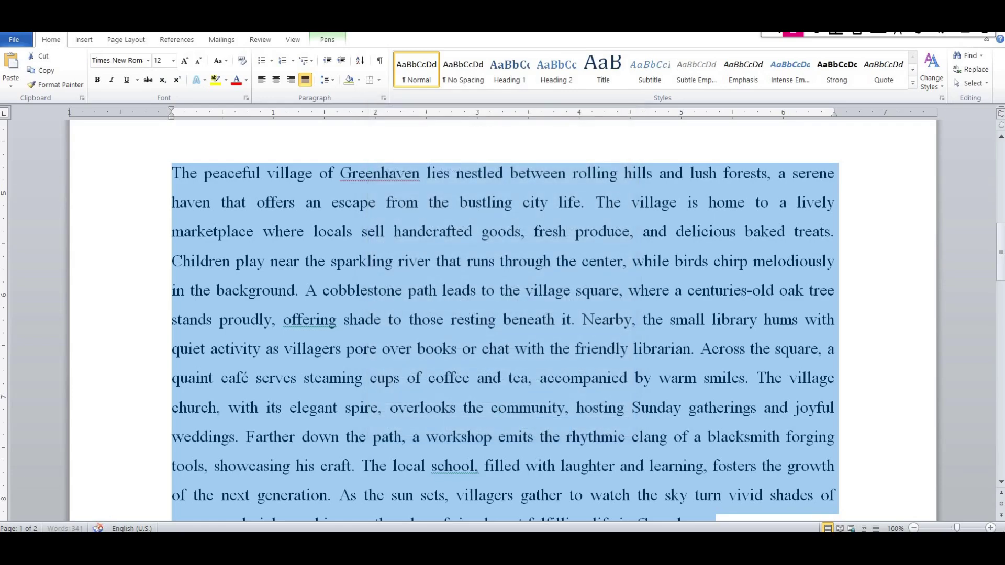
Step: Review the 1.5-spaced paragraph and go through the task list on the second page up to the Highlight Key Phrases task
{"action": "scroll", "coordinate": [545, 431], "scroll_direction": "down", "scroll_amount": 3}
{"action": "left_click", "coordinate": [545, 431]}
{"action": "scroll", "coordinate": [546, 431], "scroll_direction": "up", "scroll_amount": 3}
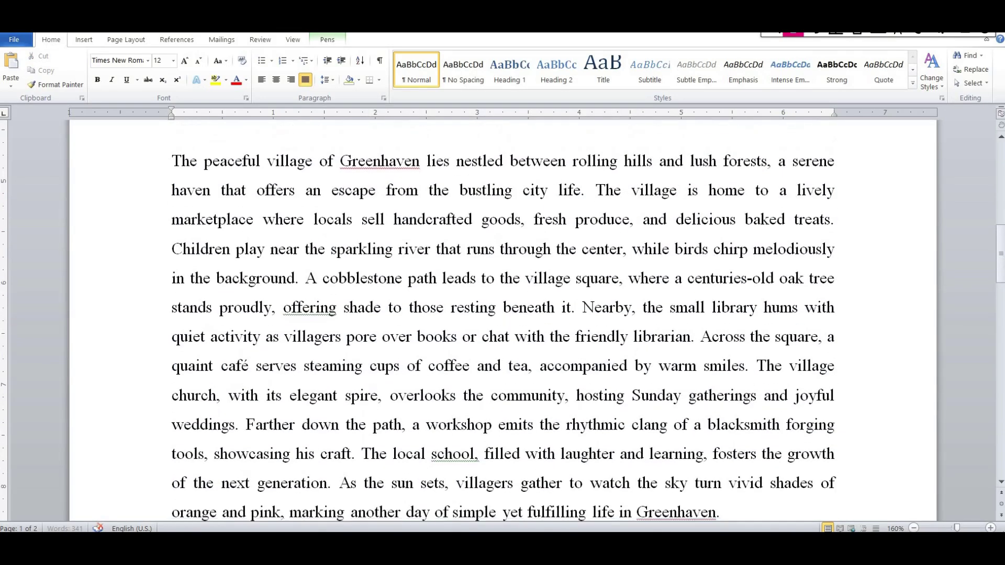
{"action": "scroll", "coordinate": [485, 361], "scroll_direction": "down", "scroll_amount": 3}
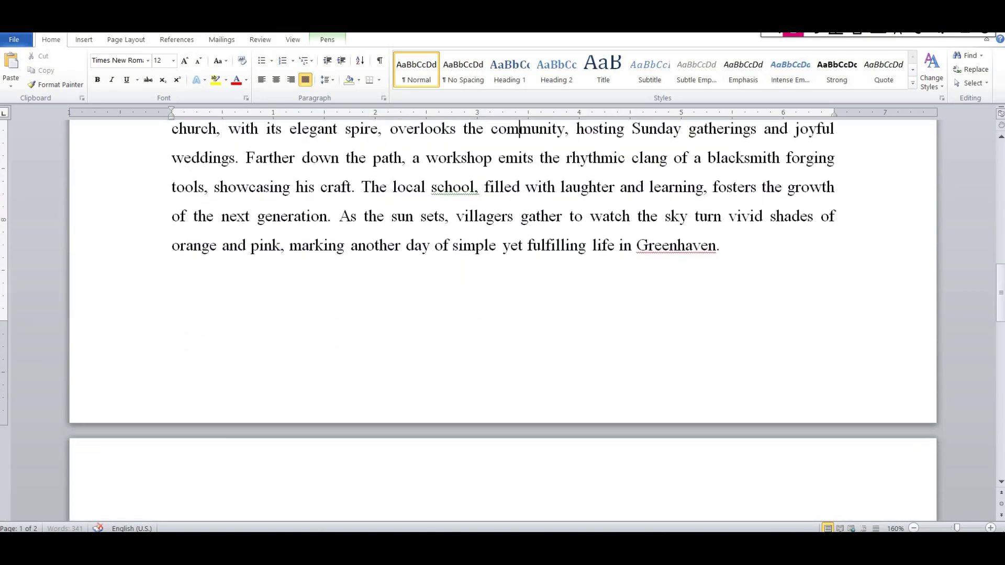
{"action": "scroll", "coordinate": [453, 352], "scroll_direction": "down", "scroll_amount": 3}
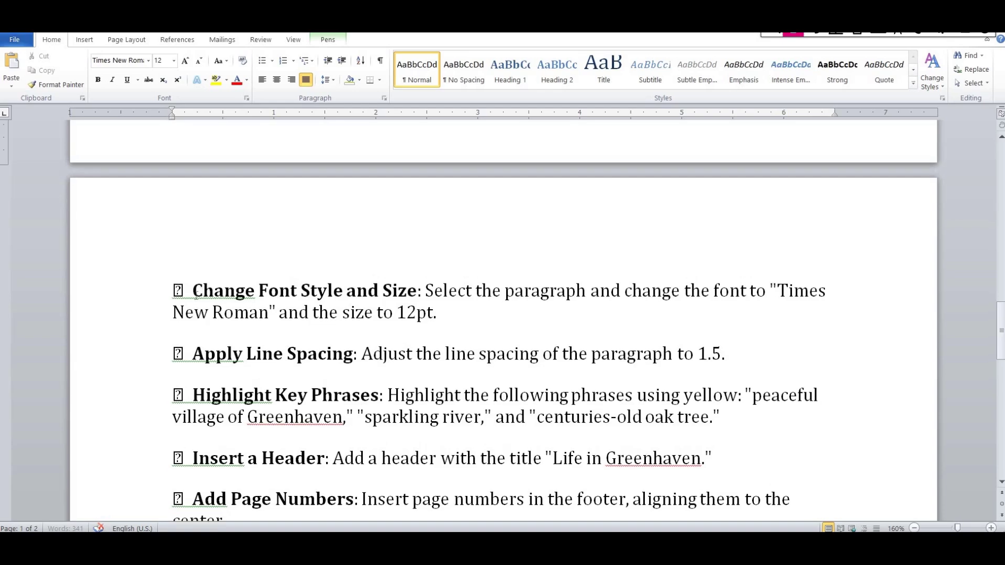
{"action": "left_click", "coordinate": [334, 333]}
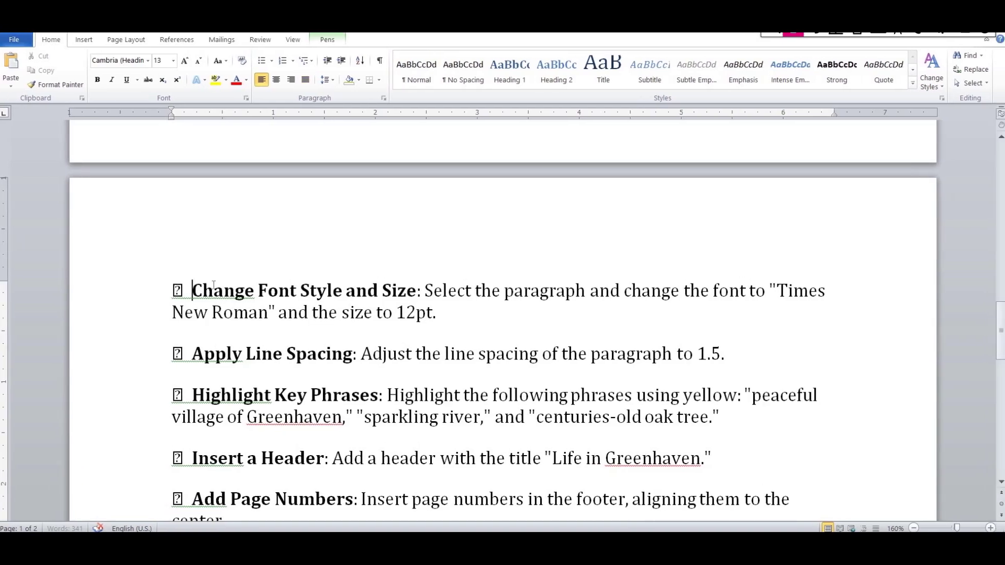
{"action": "scroll", "coordinate": [502, 314], "scroll_direction": "down", "scroll_amount": 1}
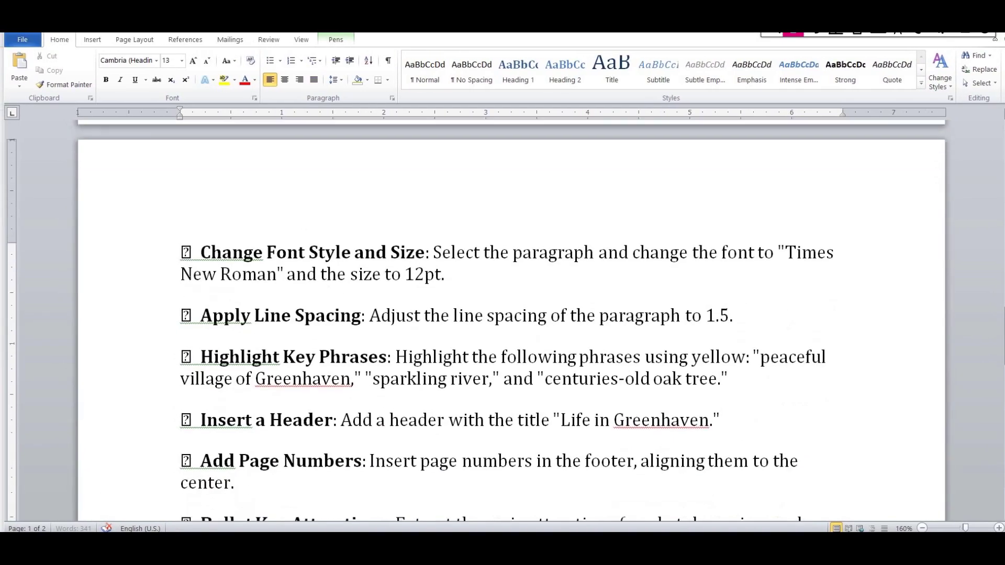
{"action": "left_click", "coordinate": [204, 249]}
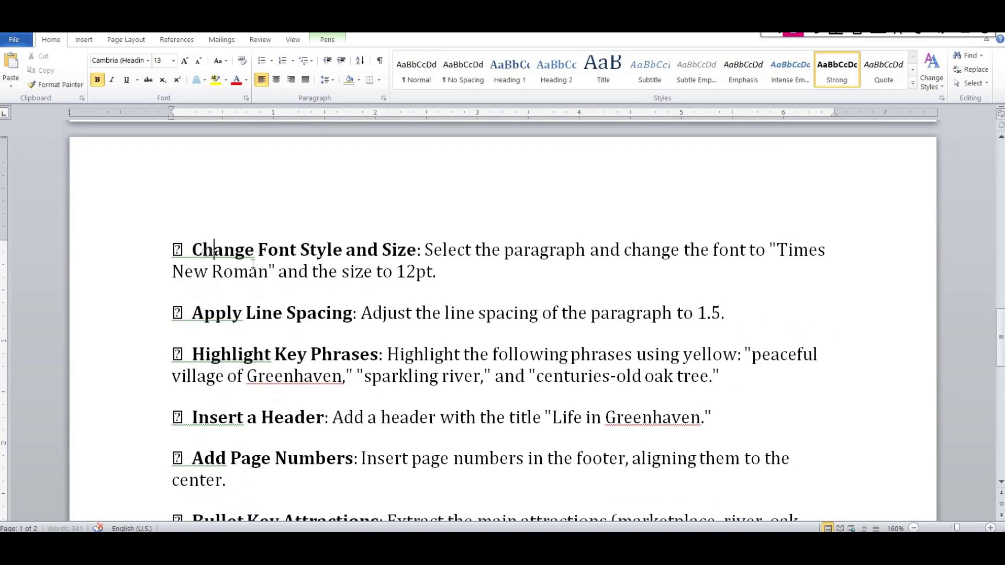
{"action": "scroll", "coordinate": [270, 264], "scroll_direction": "down", "scroll_amount": 2}
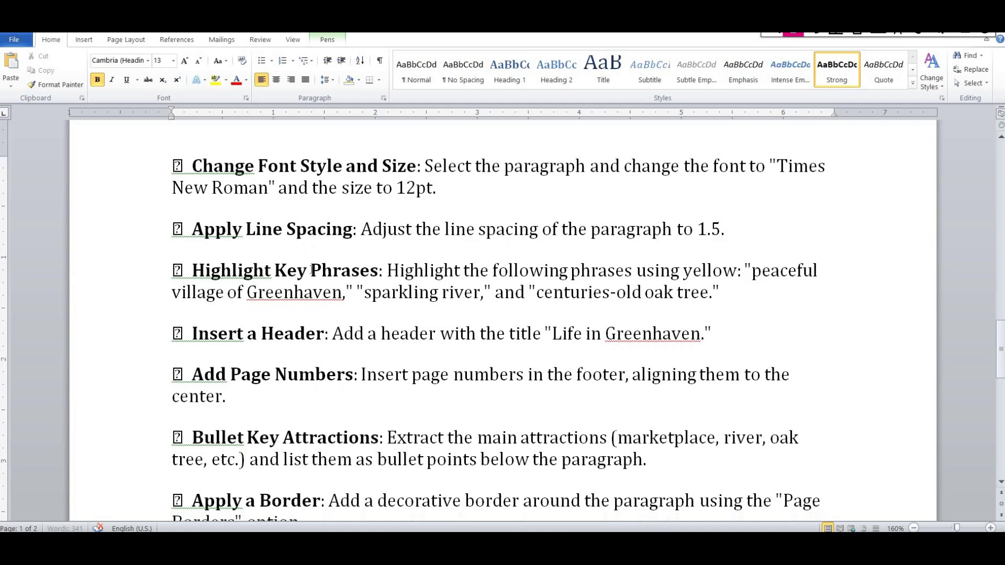
Step: Circle "Highlight Key Phrases" and "using yellow" with the pen, underline the three phrases named in that task, and clear the marks
{"action": "key", "text": "ctrl+shift+b"}
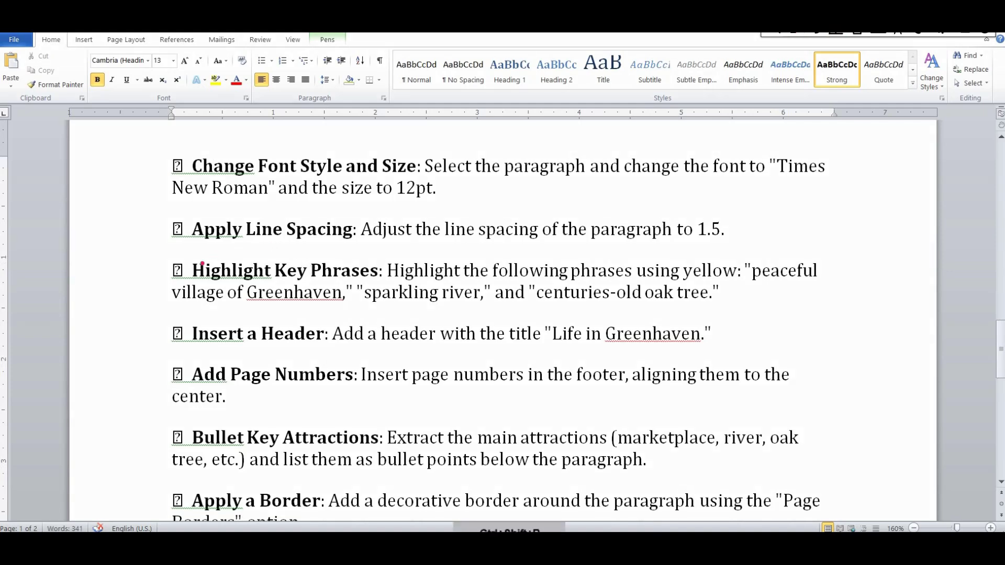
{"action": "mouse_move", "coordinate": [174, 283]}
{"action": "left_mouse_down"}
{"action": "mouse_move", "coordinate": [330, 286]}
{"action": "mouse_move", "coordinate": [385, 254]}
{"action": "mouse_move", "coordinate": [213, 252]}
{"action": "mouse_move", "coordinate": [175, 283]}
{"action": "left_mouse_up"}
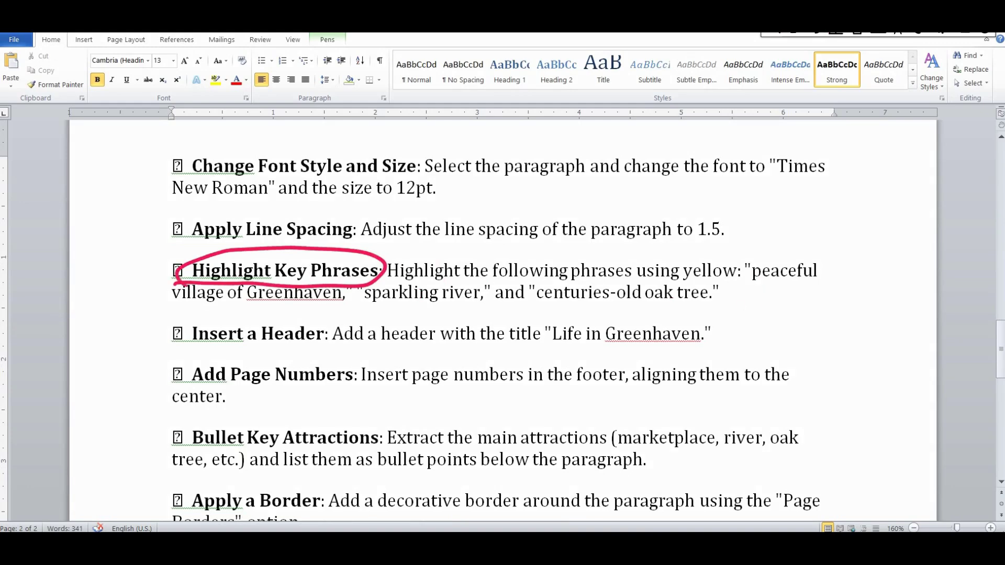
{"action": "left_click_drag", "start_coordinate": [750, 278], "coordinate": [806, 283]}
{"action": "left_click_drag", "start_coordinate": [186, 308], "coordinate": [477, 309]}
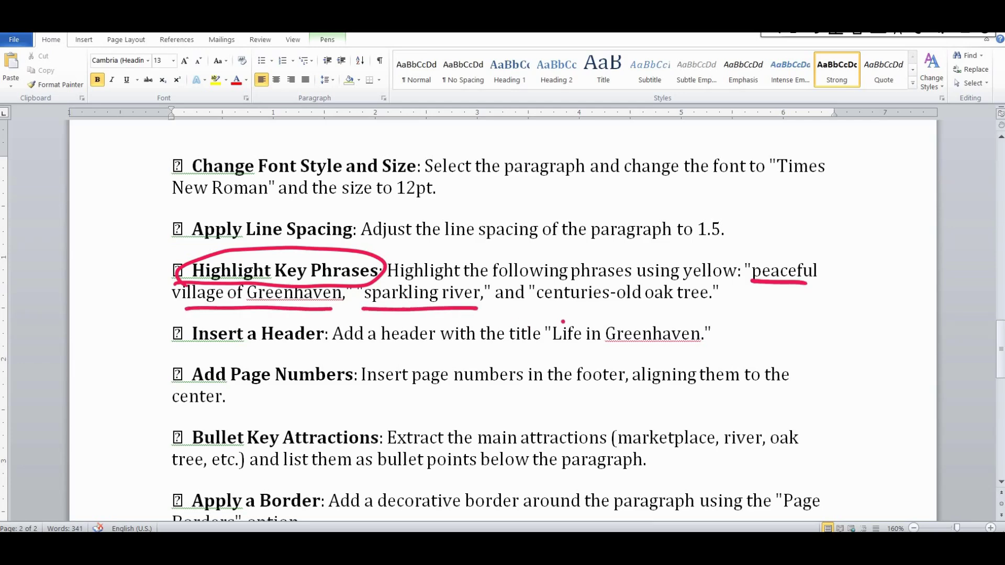
{"action": "left_click_drag", "start_coordinate": [547, 306], "coordinate": [696, 310]}
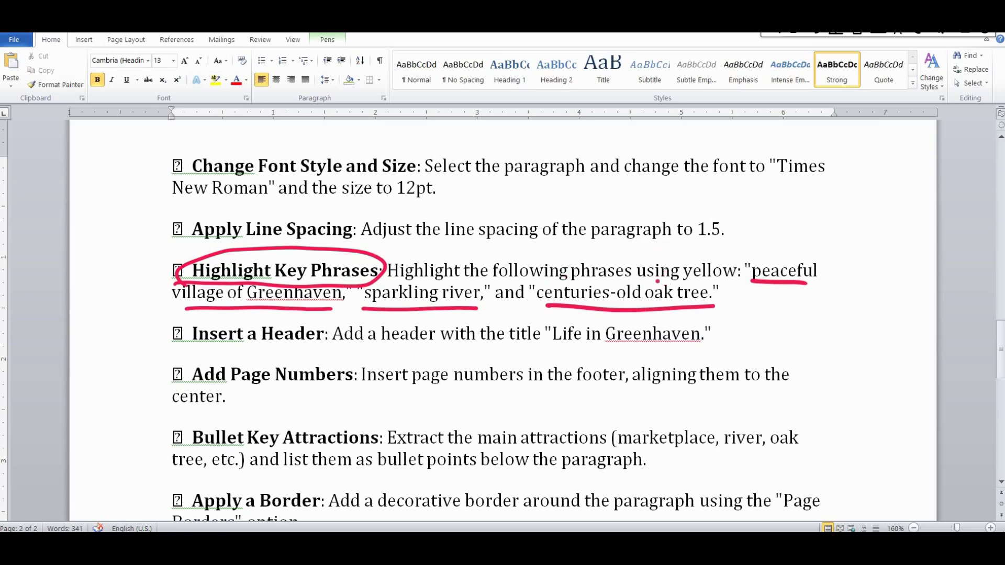
{"action": "mouse_move", "coordinate": [639, 278]}
{"action": "left_mouse_down"}
{"action": "mouse_move", "coordinate": [690, 285]}
{"action": "mouse_move", "coordinate": [740, 263]}
{"action": "mouse_move", "coordinate": [643, 269]}
{"action": "left_mouse_up"}
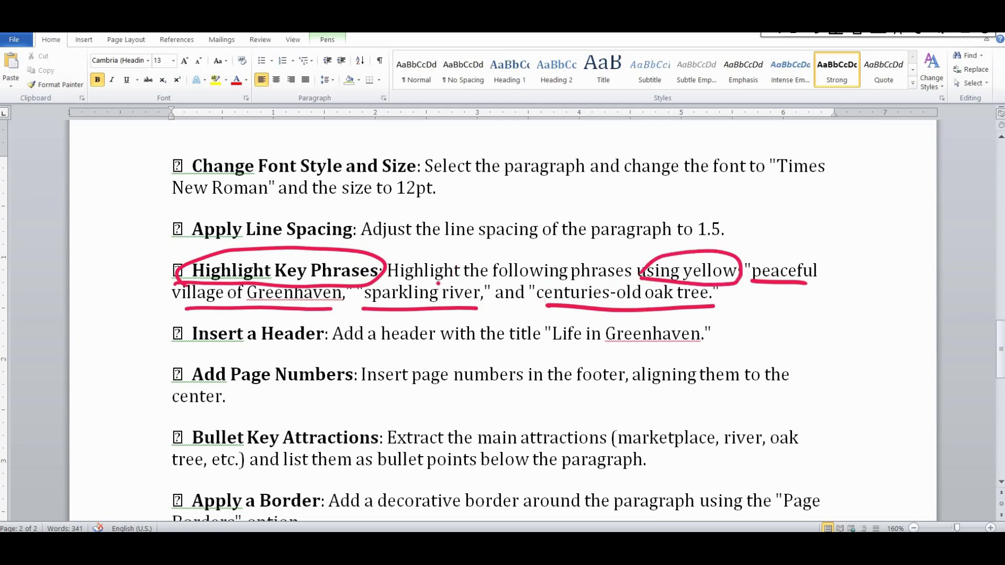
{"action": "mouse_move", "coordinate": [361, 292]}
{"action": "left_mouse_down"}
{"action": "mouse_move", "coordinate": [386, 307]}
{"action": "mouse_move", "coordinate": [631, 307]}
{"action": "mouse_move", "coordinate": [700, 272]}
{"action": "mouse_move", "coordinate": [795, 282]}
{"action": "left_mouse_up"}
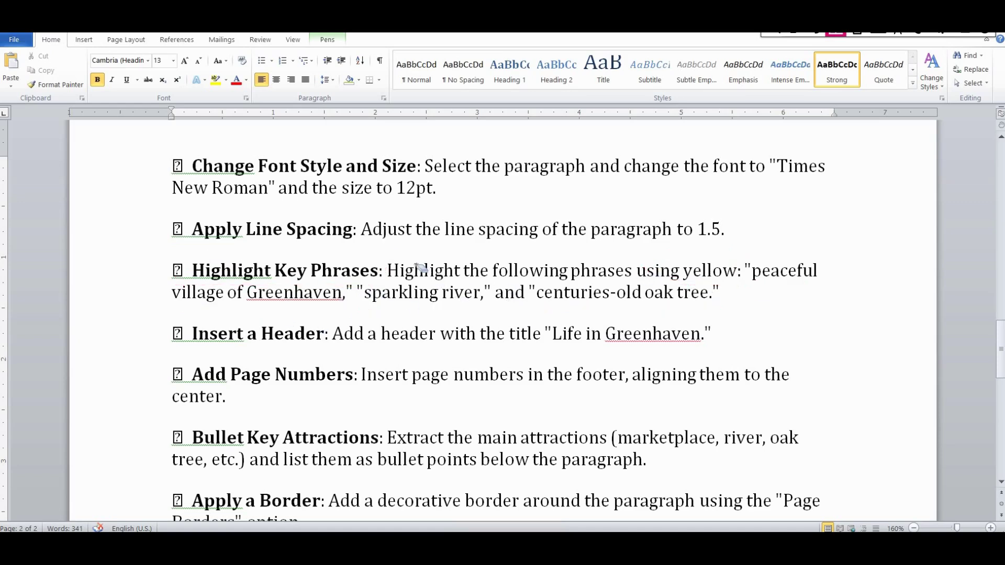
{"action": "key", "text": "ctrl+shift+d"}
Step: Color the word "Spacing" in the Apply Line Spacing task heading red
{"action": "scroll", "coordinate": [421, 268], "scroll_direction": "up", "scroll_amount": 5}
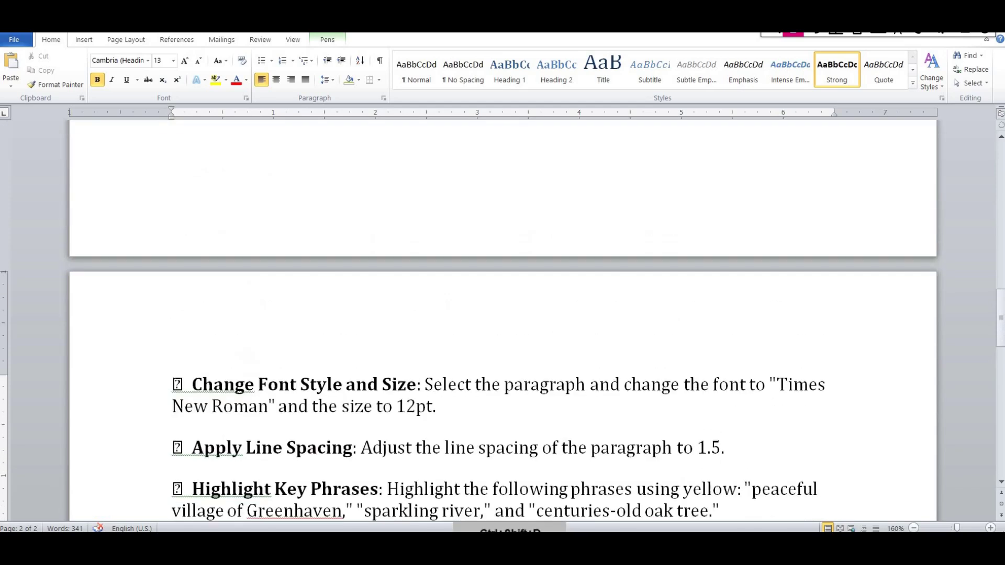
{"action": "scroll", "coordinate": [365, 202], "scroll_direction": "down", "scroll_amount": 4}
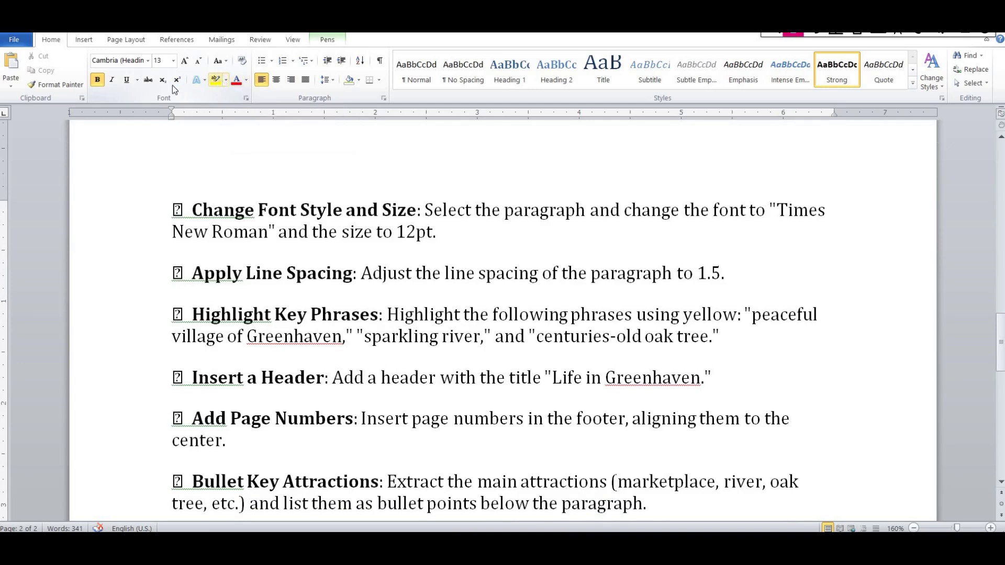
{"action": "left_click", "coordinate": [112, 80]}
{"action": "left_click", "coordinate": [246, 80]}
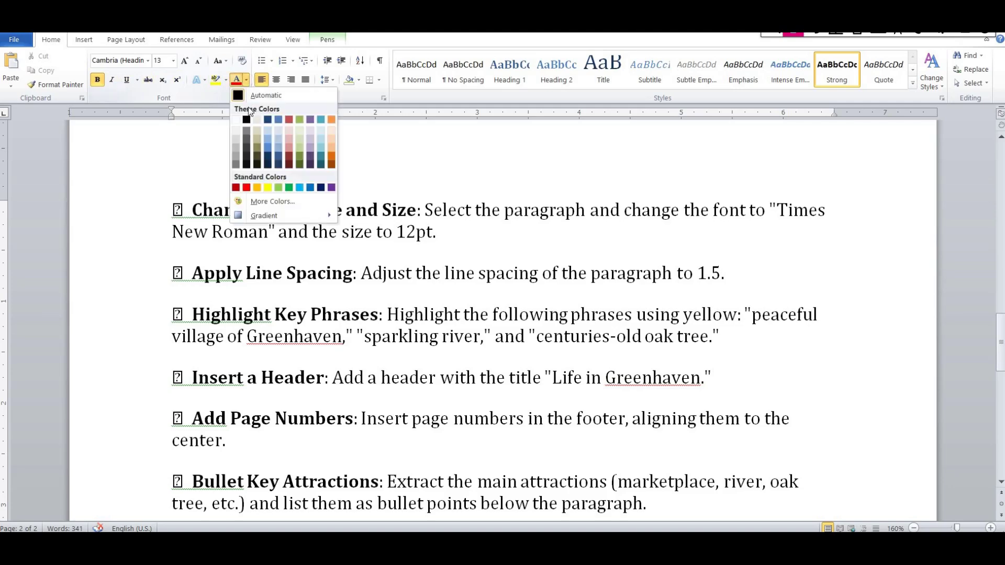
{"action": "left_click", "coordinate": [309, 272]}
{"action": "double_click", "coordinate": [309, 271]}
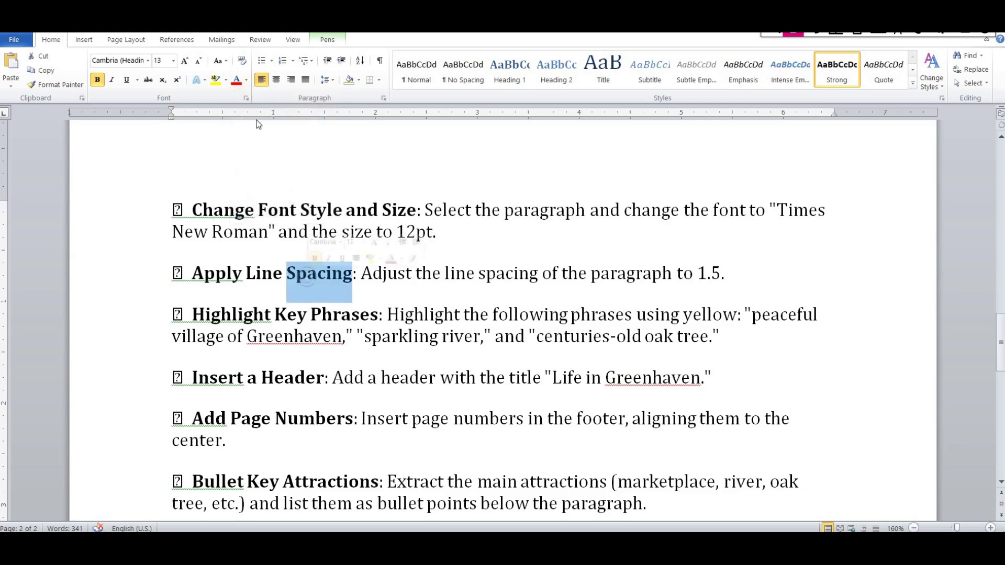
{"action": "left_click", "coordinate": [239, 83]}
{"action": "left_click", "coordinate": [232, 272]}
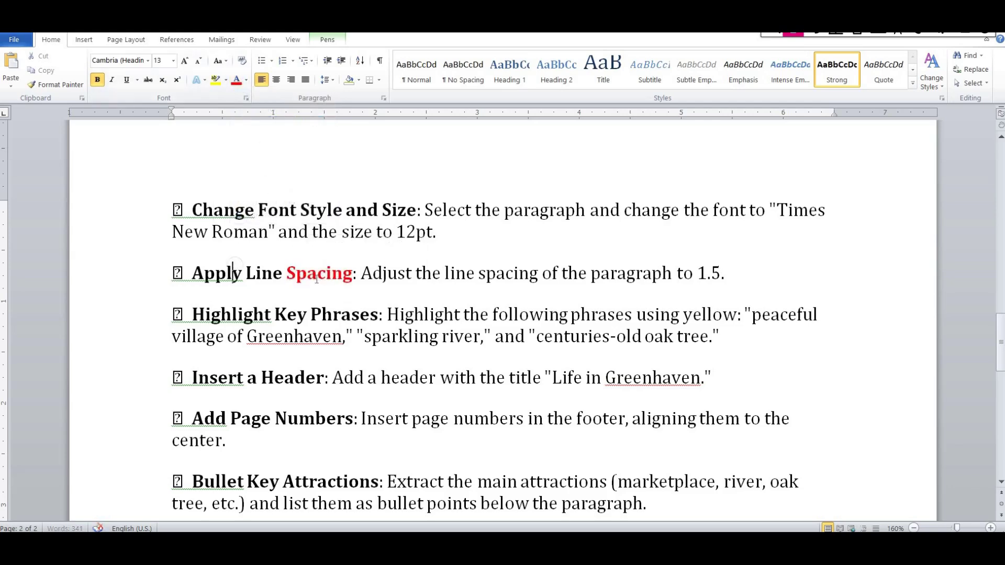
Step: Set the font color of the word "Spacing" in the Apply Line Spacing task heading to black
{"action": "double_click", "coordinate": [321, 273]}
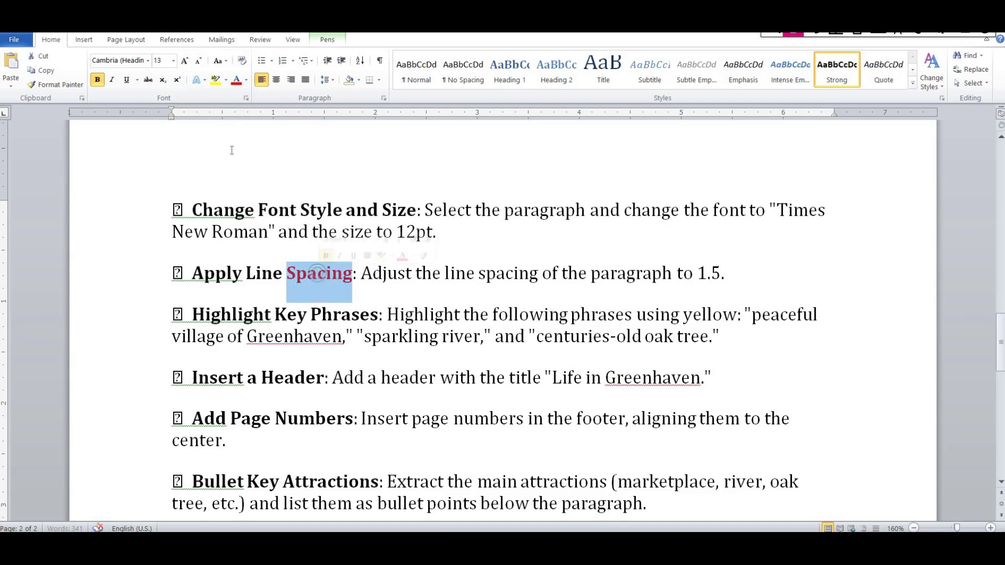
{"action": "left_click", "coordinate": [245, 83]}
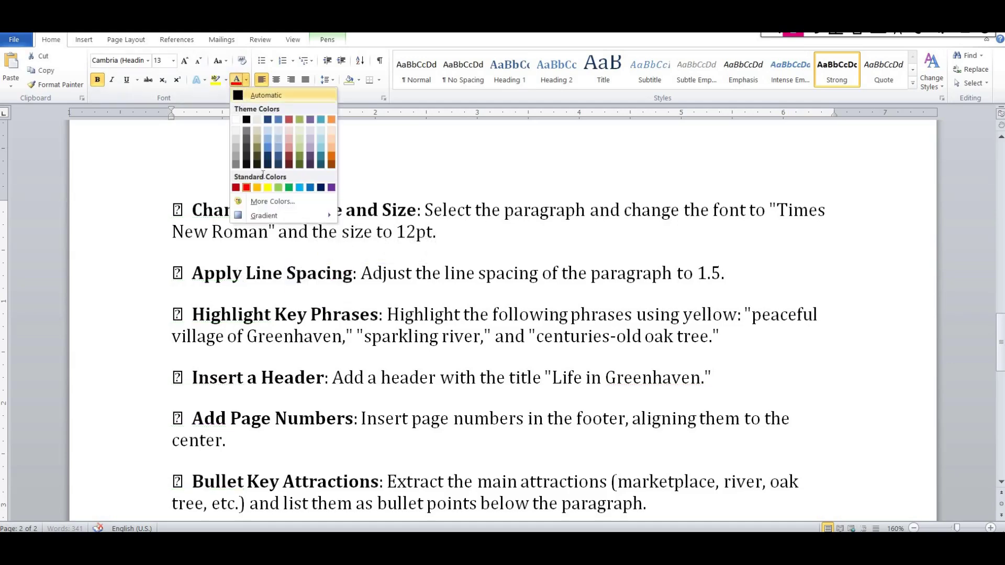
{"action": "left_click", "coordinate": [247, 118]}
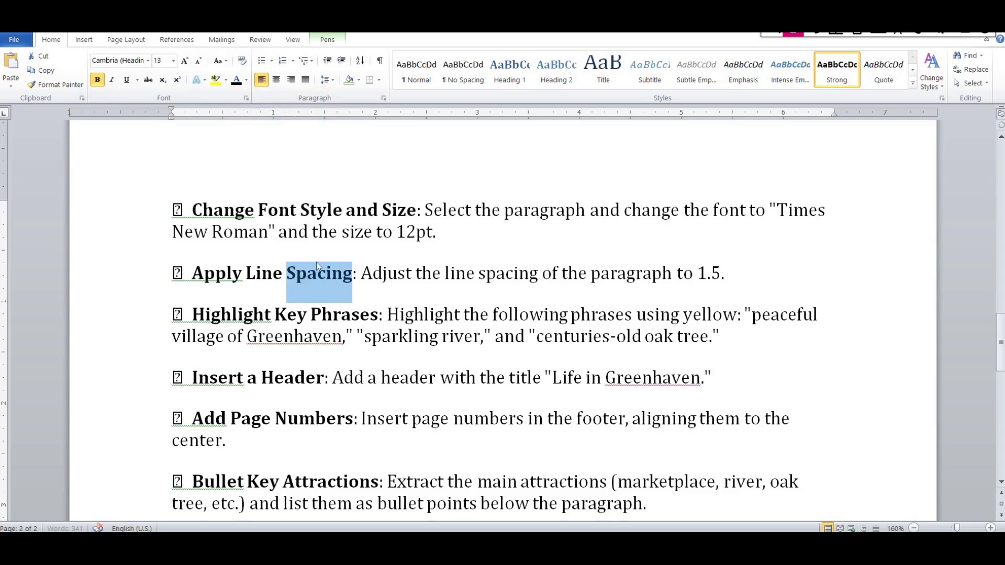
Step: Highlight the word "Spacing" in the Apply Line Spacing task heading in yellow
{"action": "left_click", "coordinate": [226, 82]}
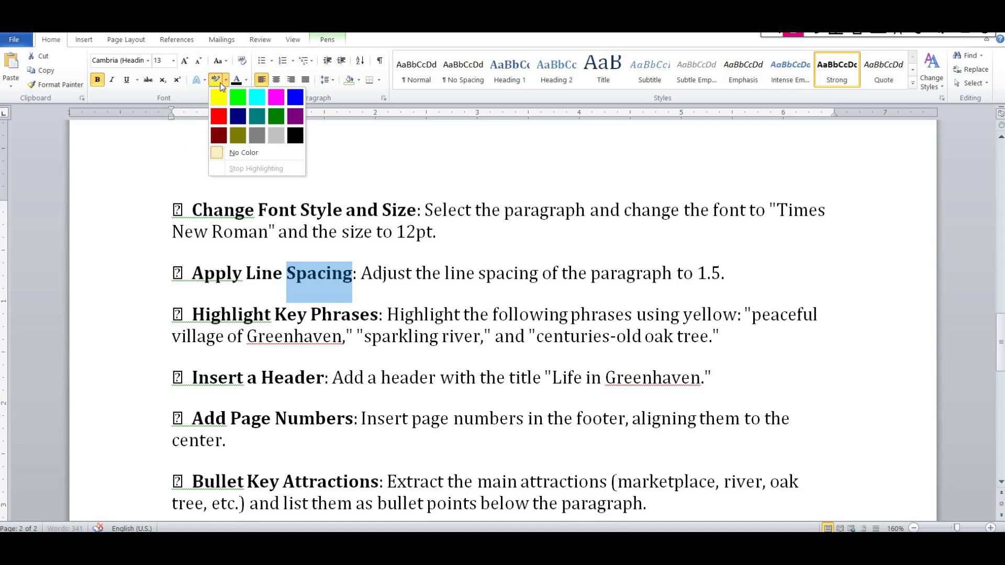
{"action": "left_click", "coordinate": [225, 84]}
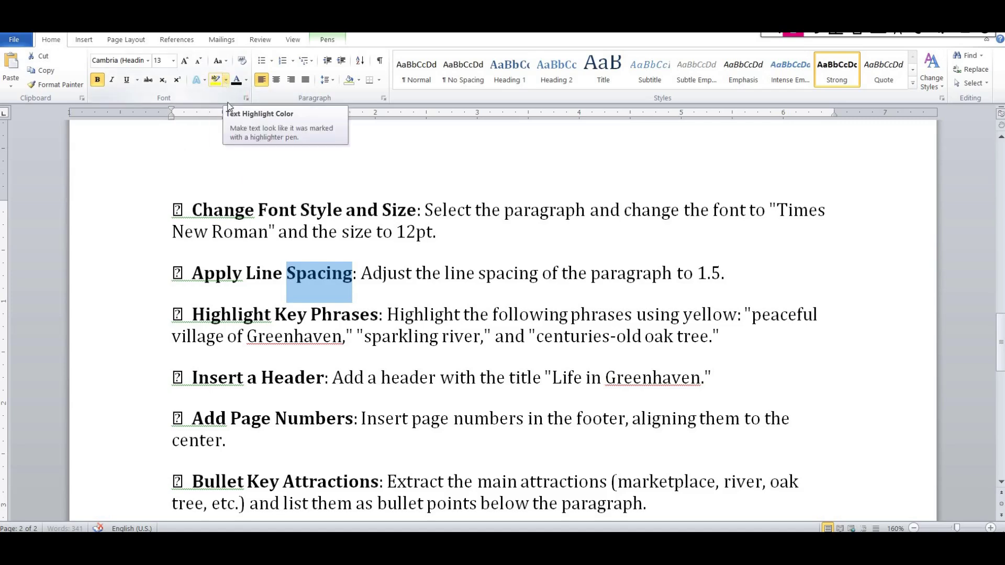
{"action": "left_click", "coordinate": [226, 83]}
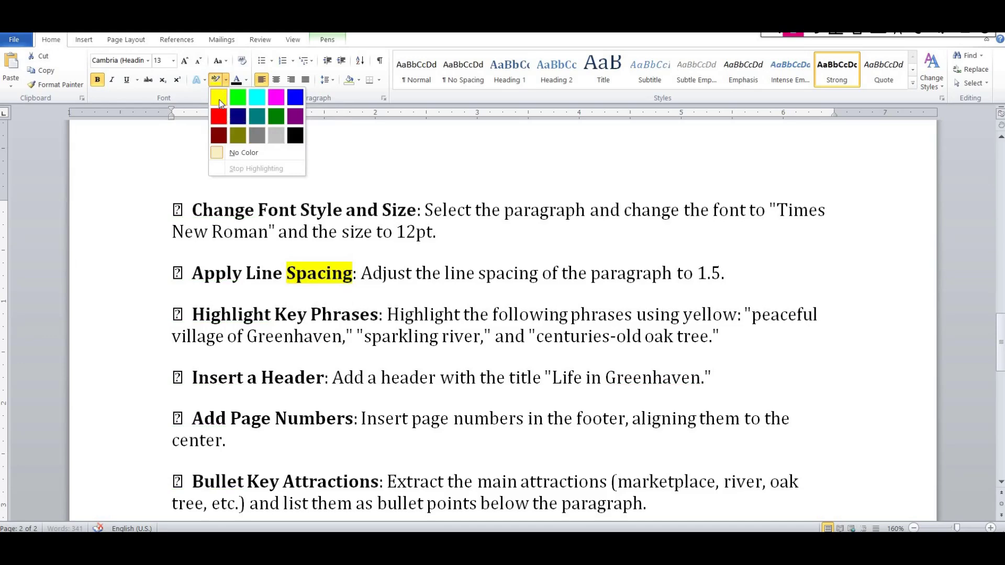
{"action": "left_click", "coordinate": [221, 101]}
Step: Copy the phrase "peaceful village of Greenhaven" from the Highlight Key Phrases task on the second page
{"action": "scroll", "coordinate": [351, 348], "scroll_direction": "down", "scroll_amount": 1}
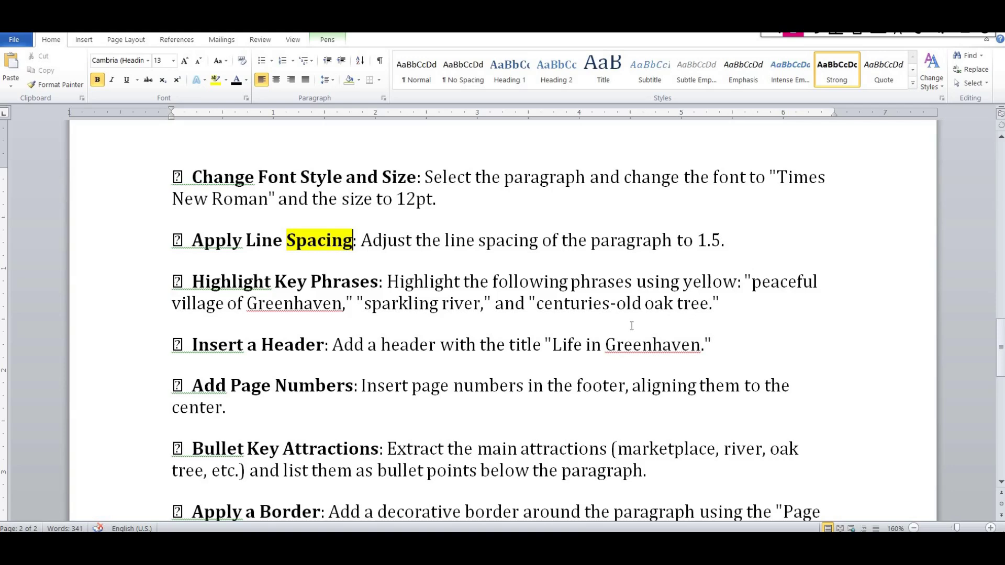
{"action": "scroll", "coordinate": [622, 335], "scroll_direction": "down", "scroll_amount": 1}
{"action": "scroll", "coordinate": [591, 337], "scroll_direction": "up", "scroll_amount": 1}
{"action": "scroll", "coordinate": [580, 337], "scroll_direction": "up", "scroll_amount": 10}
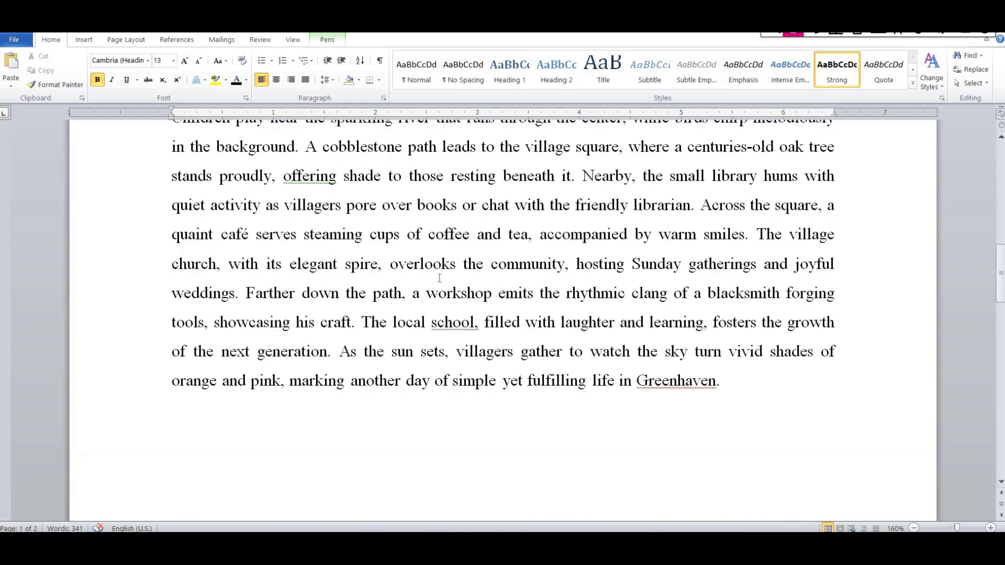
{"action": "scroll", "coordinate": [445, 276], "scroll_direction": "up", "scroll_amount": 4}
{"action": "scroll", "coordinate": [460, 274], "scroll_direction": "down", "scroll_amount": 10}
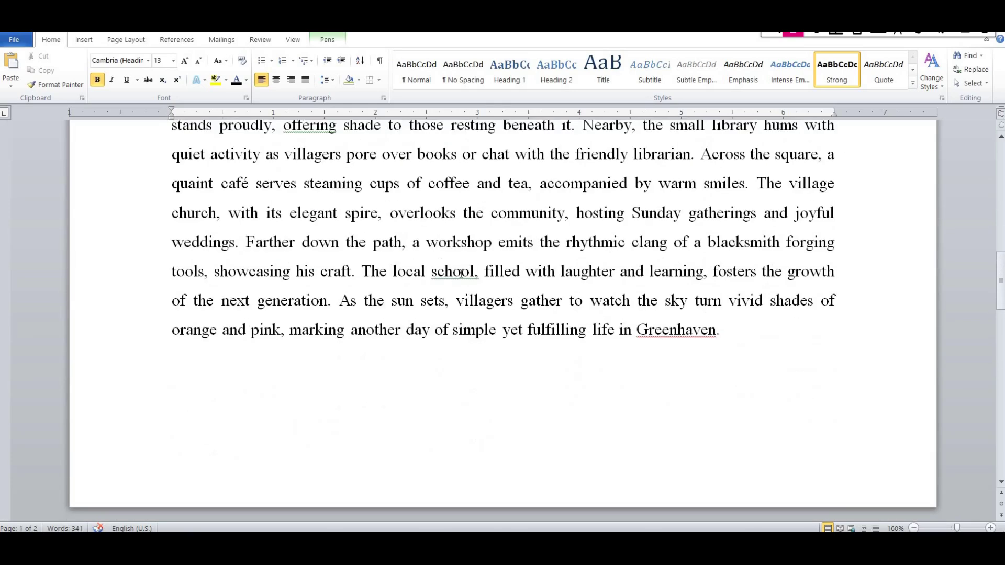
{"action": "scroll", "coordinate": [469, 283], "scroll_direction": "down", "scroll_amount": 1}
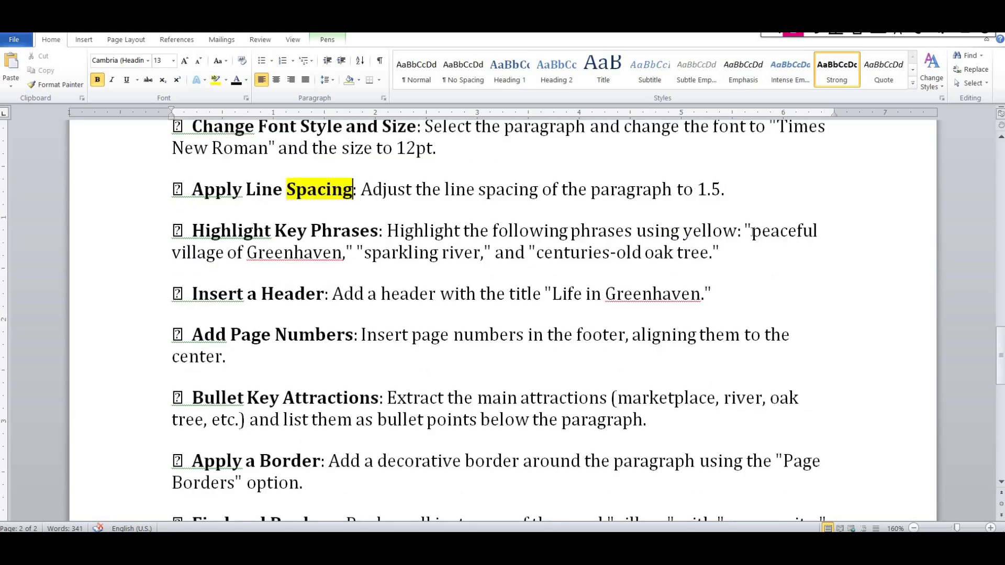
{"action": "left_click_drag", "start_coordinate": [752, 231], "coordinate": [343, 253]}
{"action": "key", "text": "ctrl+c"}
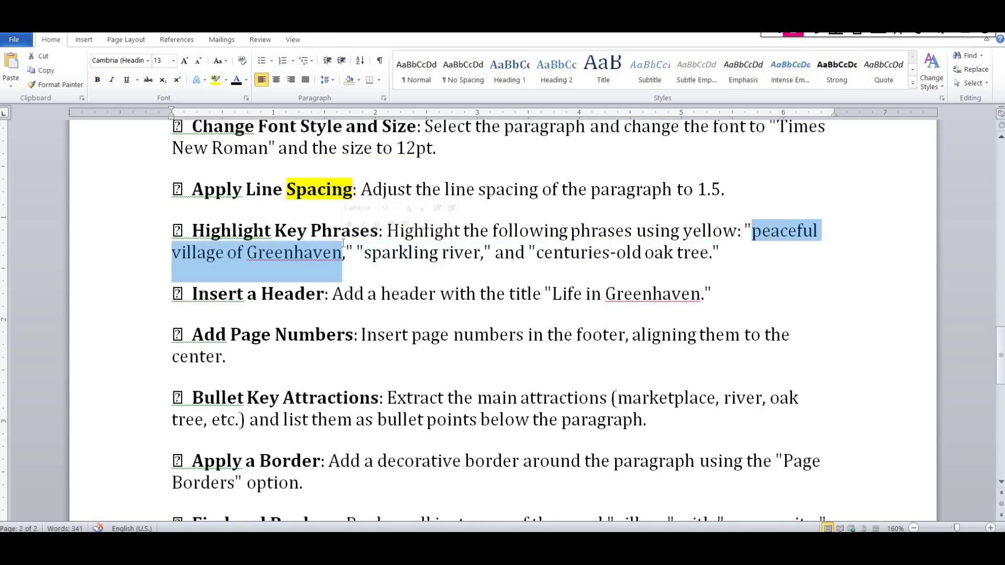
{"action": "left_click", "coordinate": [434, 306]}
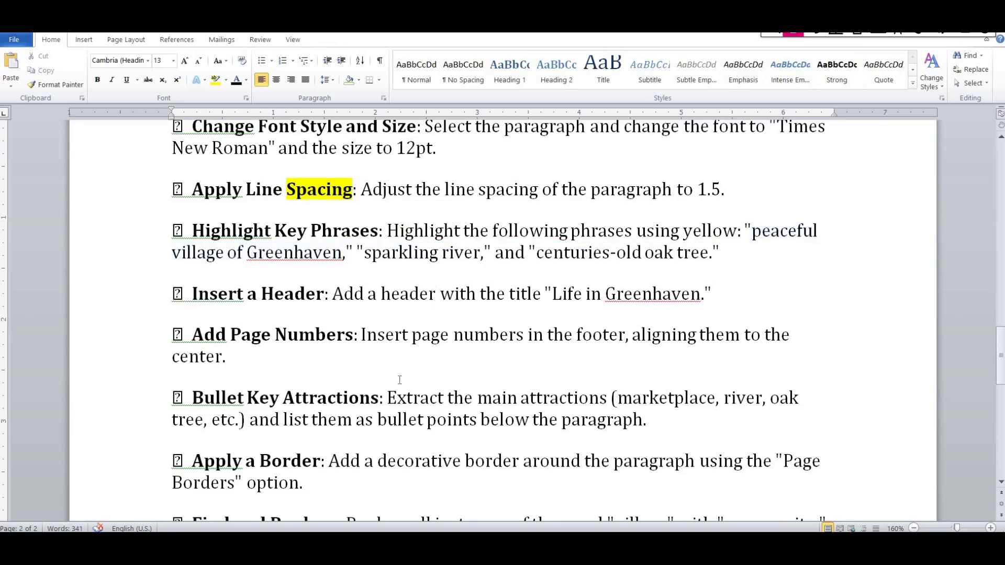
{"action": "scroll", "coordinate": [432, 312], "scroll_direction": "down", "scroll_amount": 5}
{"action": "scroll", "coordinate": [432, 312], "scroll_direction": "up", "scroll_amount": 1}
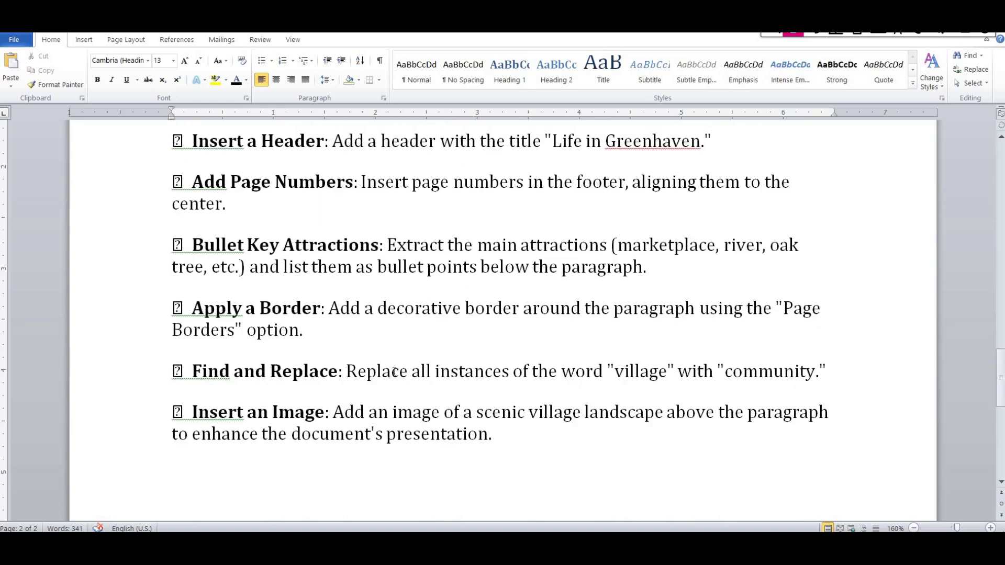
{"action": "scroll", "coordinate": [492, 398], "scroll_direction": "up", "scroll_amount": 9}
{"action": "scroll", "coordinate": [396, 385], "scroll_direction": "down", "scroll_amount": 9}
{"action": "left_click", "coordinate": [271, 41]}
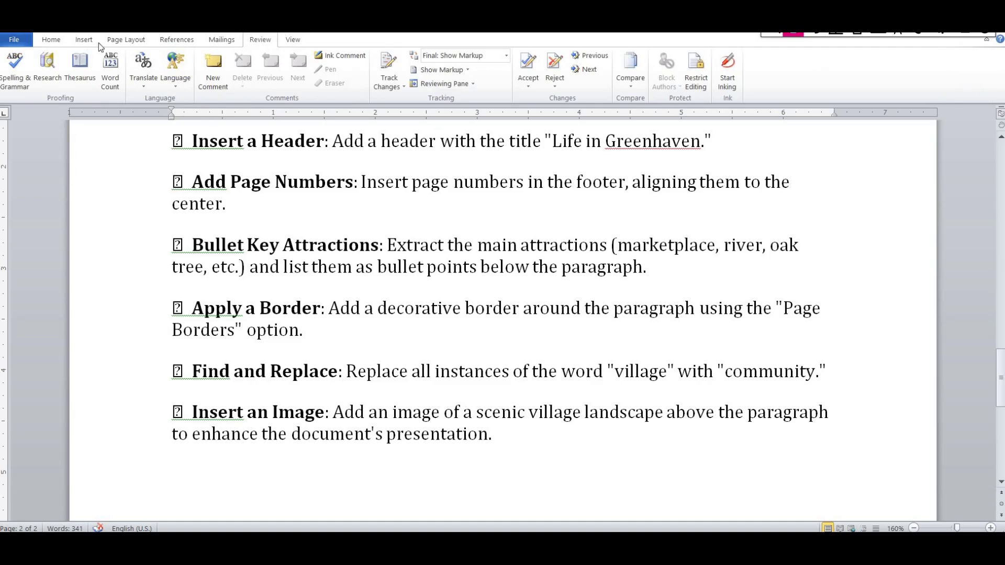
{"action": "left_click", "coordinate": [51, 39]}
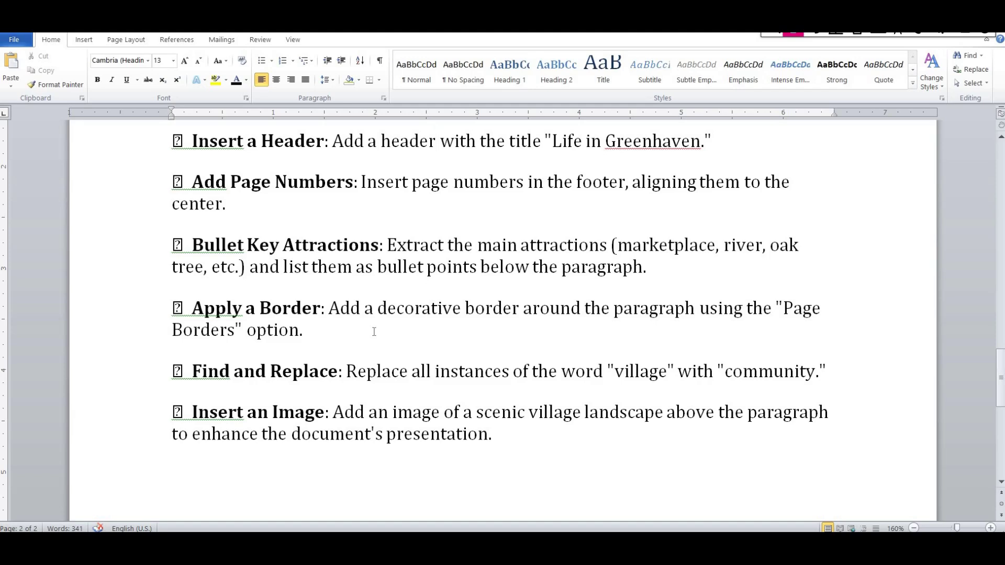
Step: Find the copied phrase "peaceful village of Greenhaven" in the paragraph on the first page and highlight it in yellow
{"action": "key", "text": "ctrl+f"}
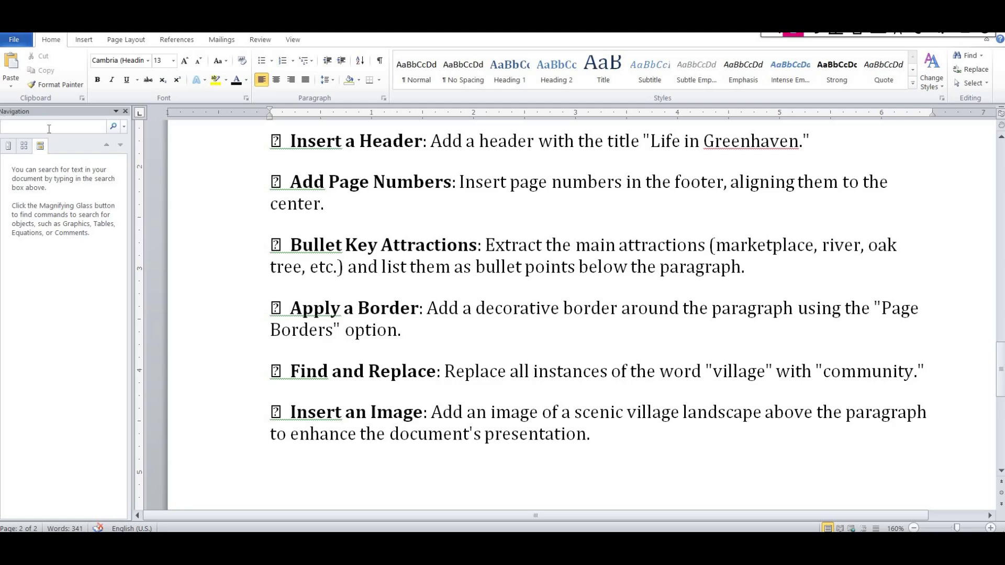
{"action": "key", "text": "ctrl+v"}
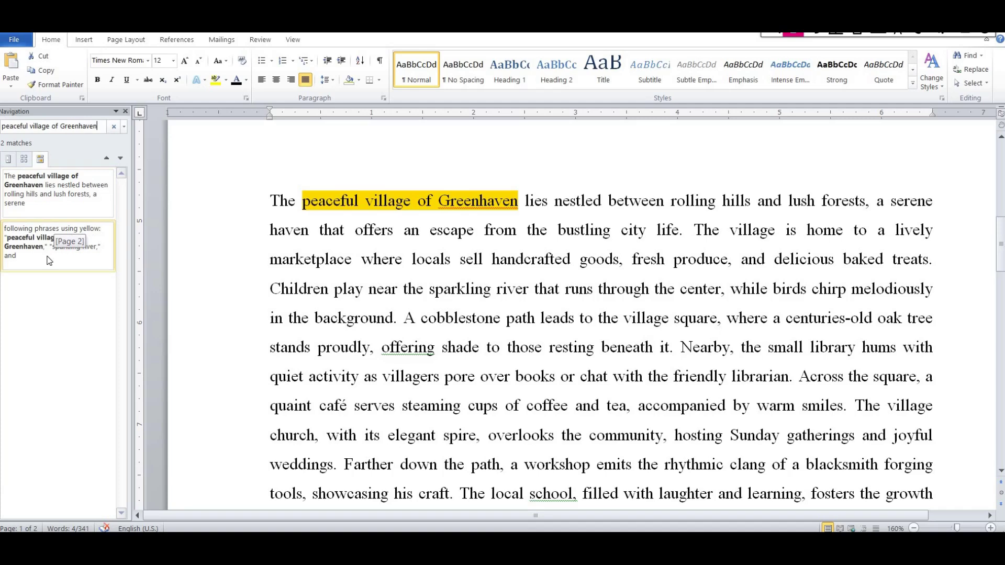
{"action": "left_click", "coordinate": [403, 201]}
{"action": "left_click_drag", "start_coordinate": [303, 201], "coordinate": [515, 201]}
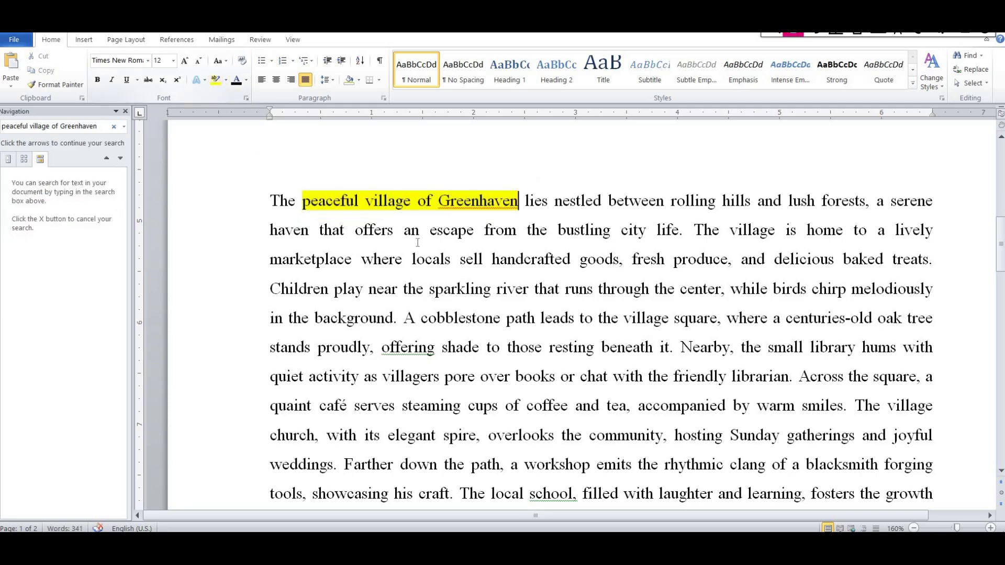
Step: Search again for "peaceful village of Greenhaven", go to its occurrence in the task list, and close the search
{"action": "left_click", "coordinate": [102, 128]}
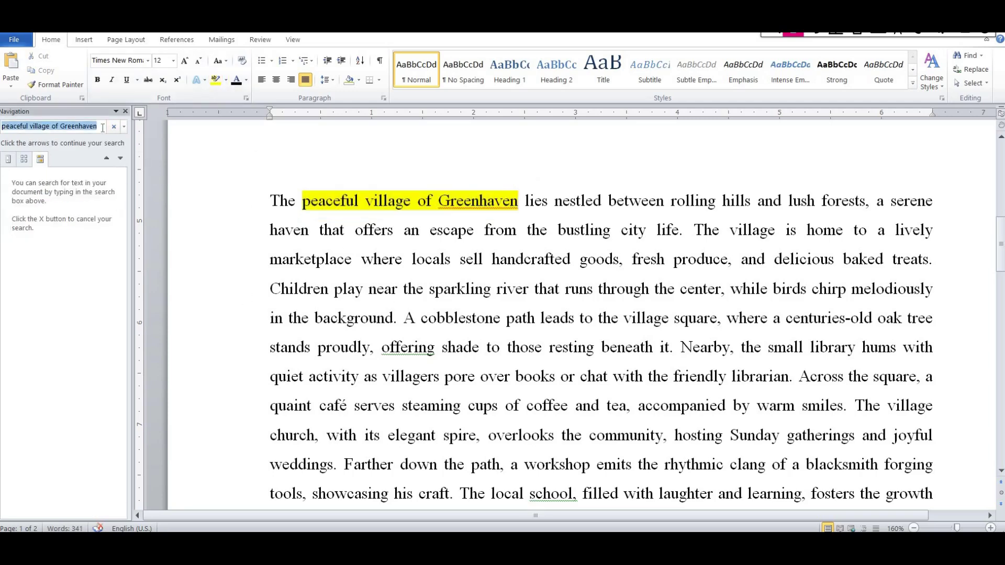
{"action": "key", "text": "Return"}
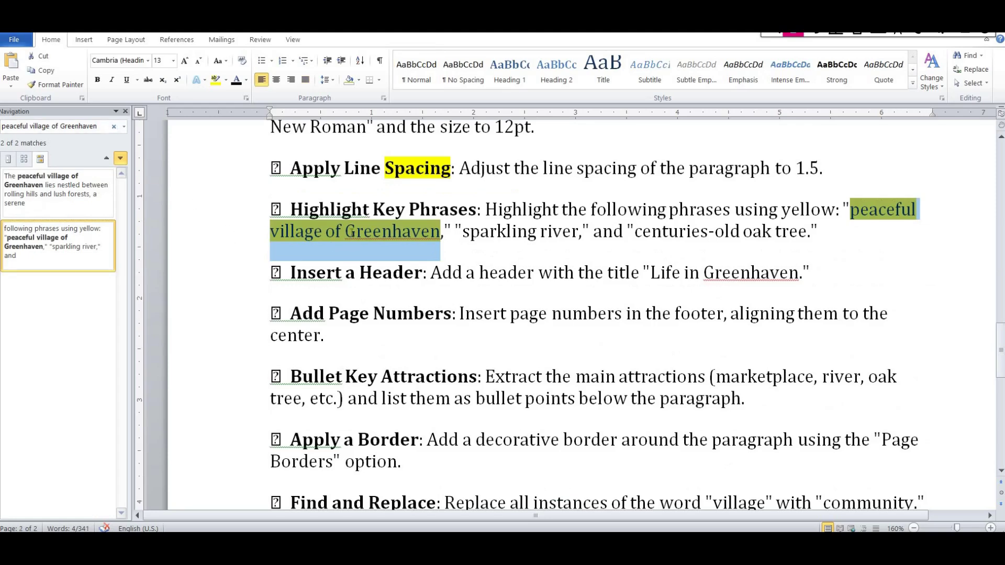
{"action": "left_click", "coordinate": [349, 232]}
{"action": "scroll", "coordinate": [449, 281], "scroll_direction": "up", "scroll_amount": 10}
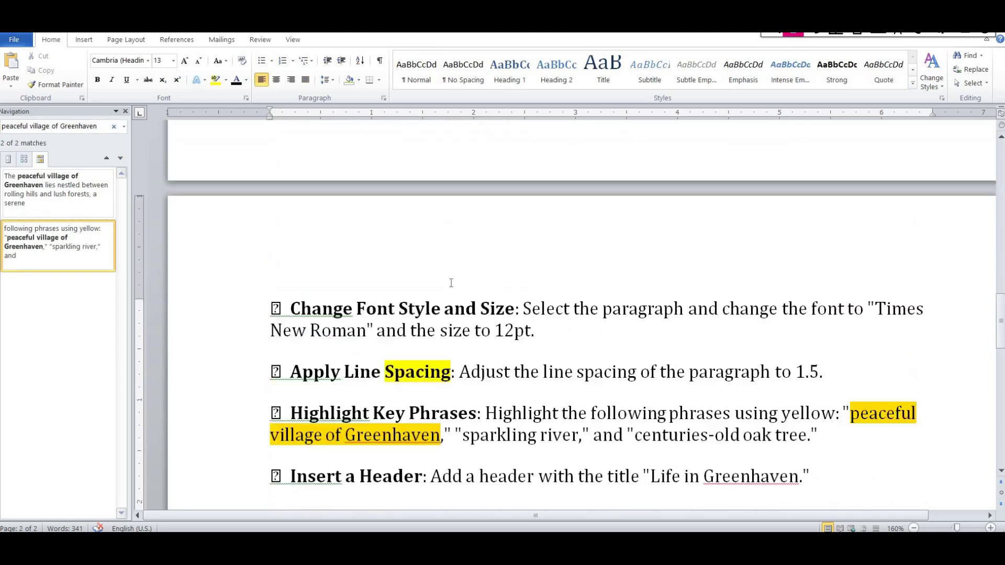
{"action": "left_click", "coordinate": [126, 112]}
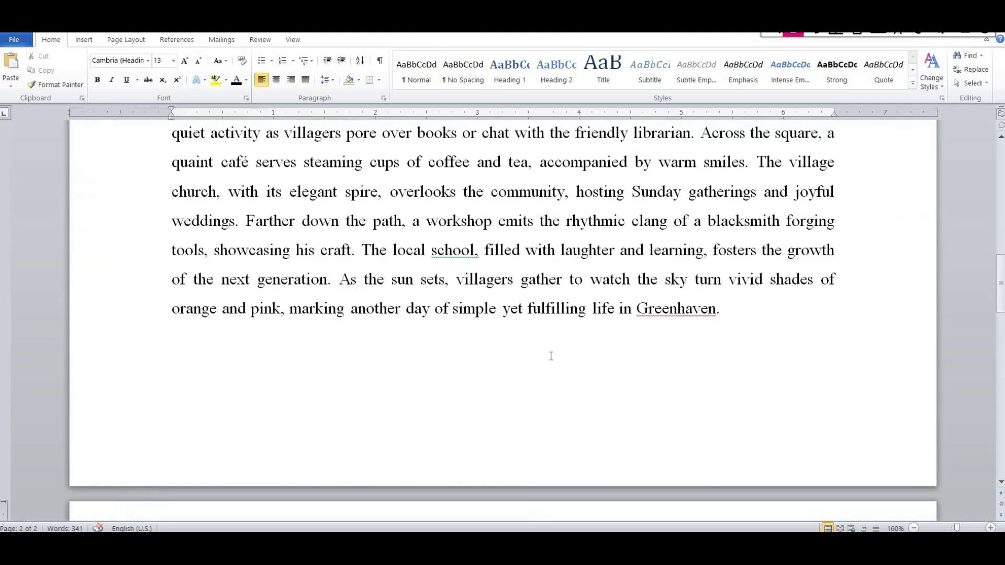
Step: Search the document for "sparkling river" from the Highlight Key Phrases task and go to its occurrence in the Greenhaven paragraph
{"action": "scroll", "coordinate": [485, 333], "scroll_direction": "down", "scroll_amount": 10}
{"action": "scroll", "coordinate": [485, 333], "scroll_direction": "up", "scroll_amount": 10}
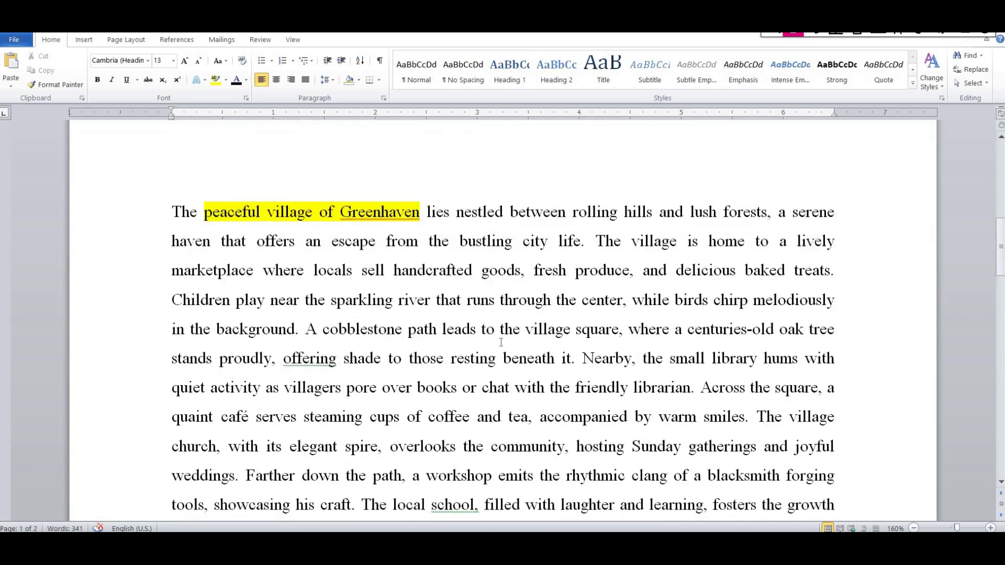
{"action": "scroll", "coordinate": [507, 357], "scroll_direction": "down", "scroll_amount": 10}
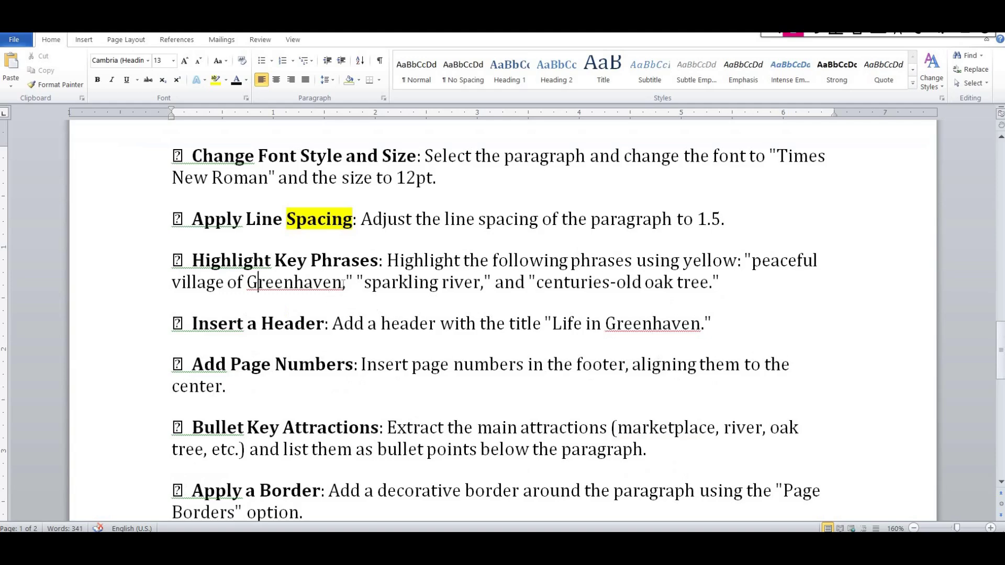
{"action": "left_click_drag", "start_coordinate": [365, 283], "coordinate": [480, 284]}
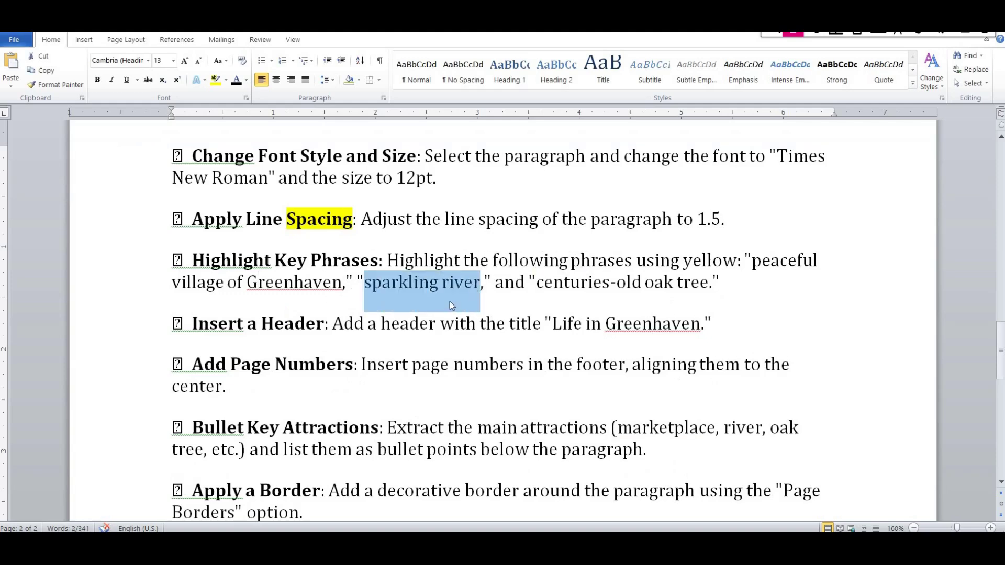
{"action": "key", "text": "ctrl+f"}
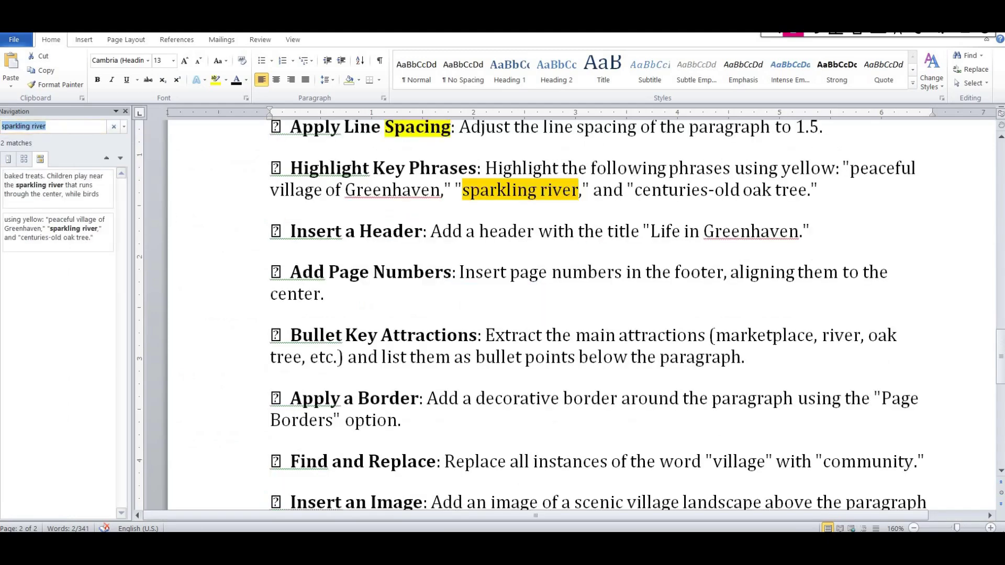
{"action": "left_click", "coordinate": [81, 188]}
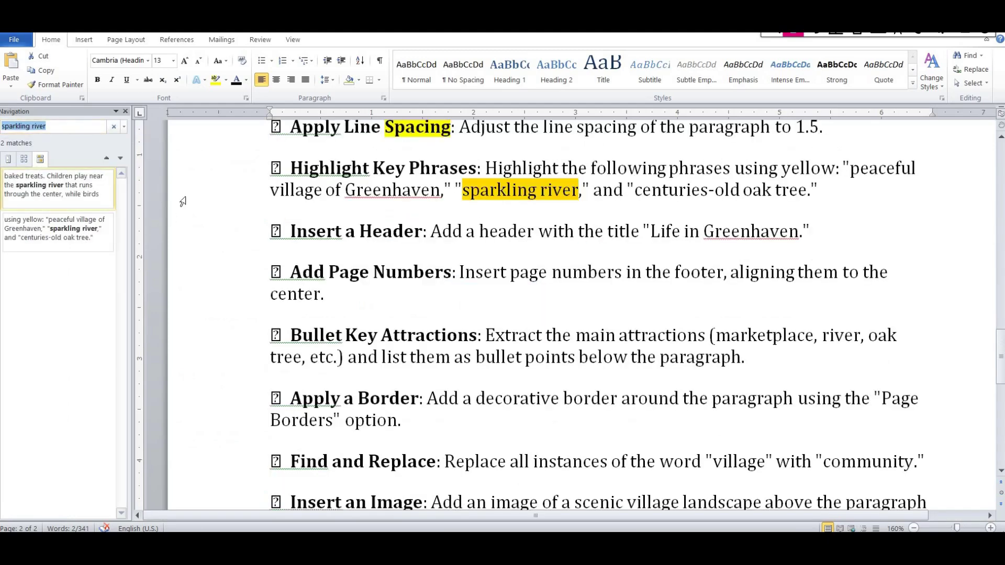
Step: Highlight "sparkling river" in the Greenhaven paragraph in yellow and close the search
{"action": "left_click", "coordinate": [435, 200]}
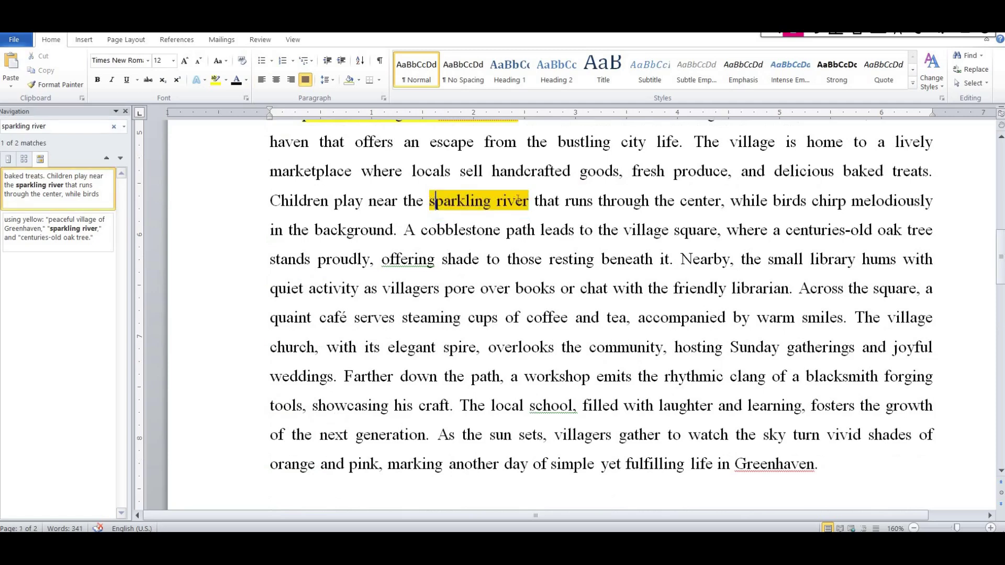
{"action": "left_click_drag", "start_coordinate": [430, 201], "coordinate": [529, 201]}
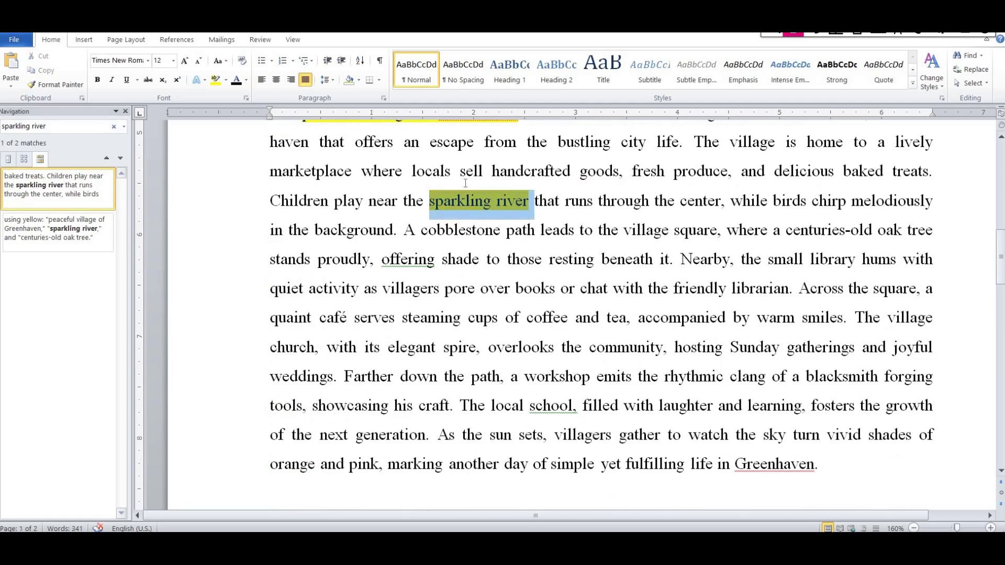
{"action": "left_click", "coordinate": [394, 230]}
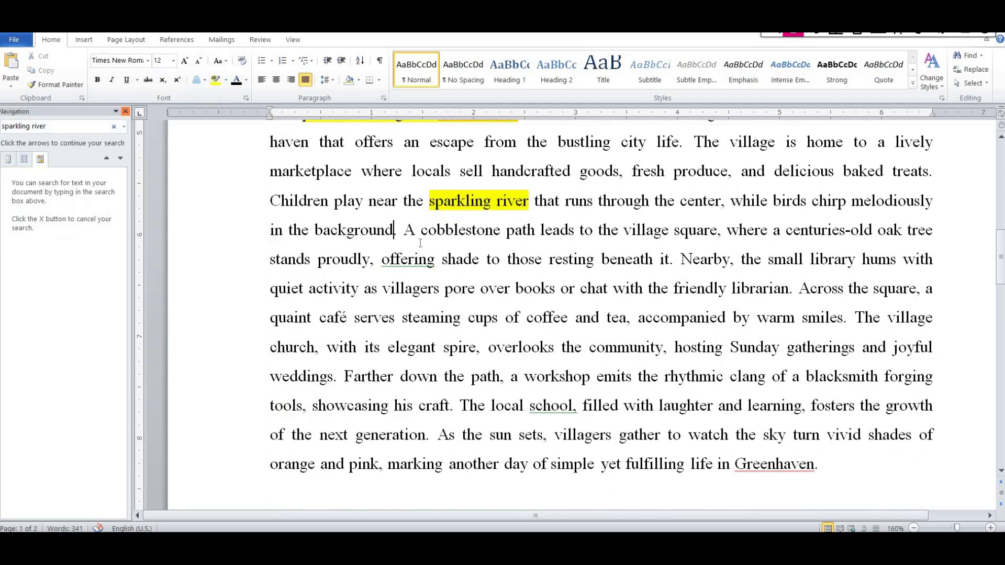
{"action": "left_click", "coordinate": [125, 111]}
Step: Remove the highlight from the word "Spacing" in the Apply Line Spacing task heading
{"action": "scroll", "coordinate": [513, 334], "scroll_direction": "down", "scroll_amount": 10}
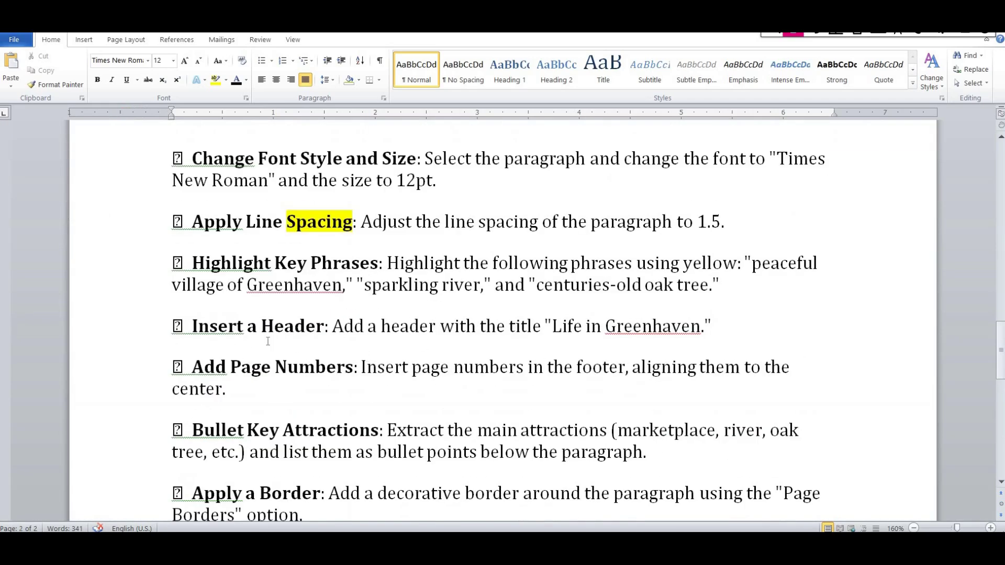
{"action": "double_click", "coordinate": [309, 224]}
{"action": "left_click", "coordinate": [225, 80]}
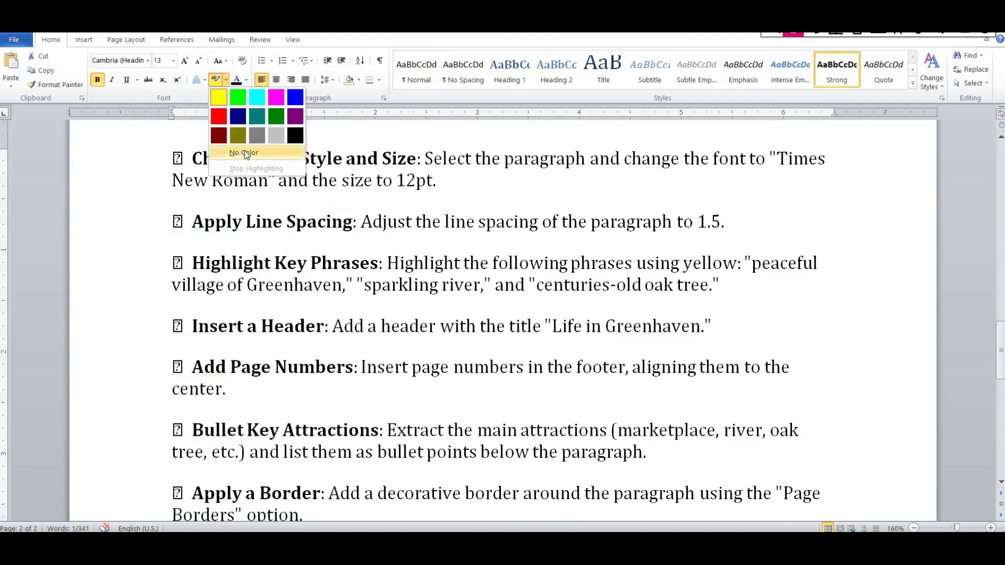
{"action": "left_click", "coordinate": [322, 240]}
{"action": "left_click", "coordinate": [332, 263]}
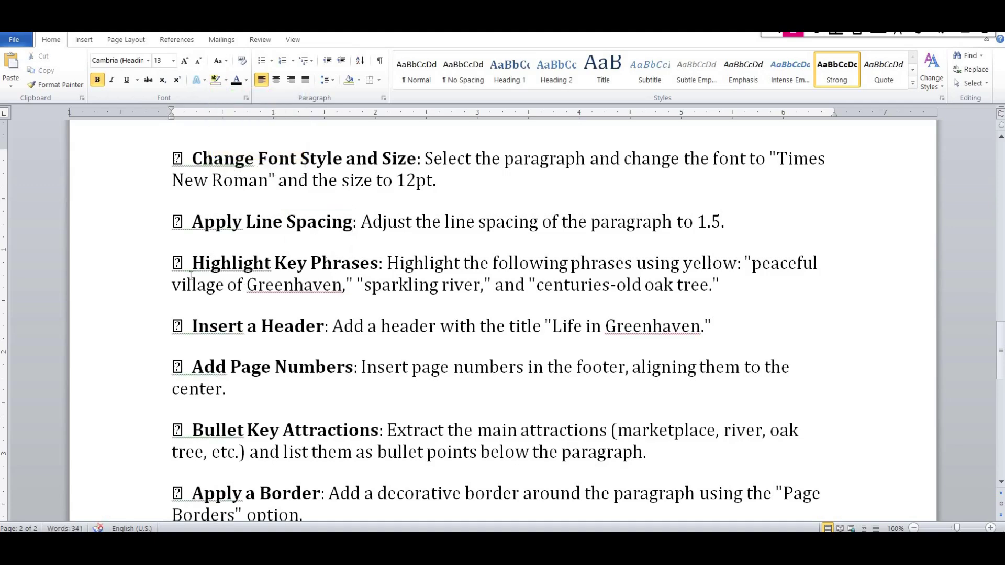
{"action": "scroll", "coordinate": [208, 225], "scroll_direction": "down", "scroll_amount": 3}
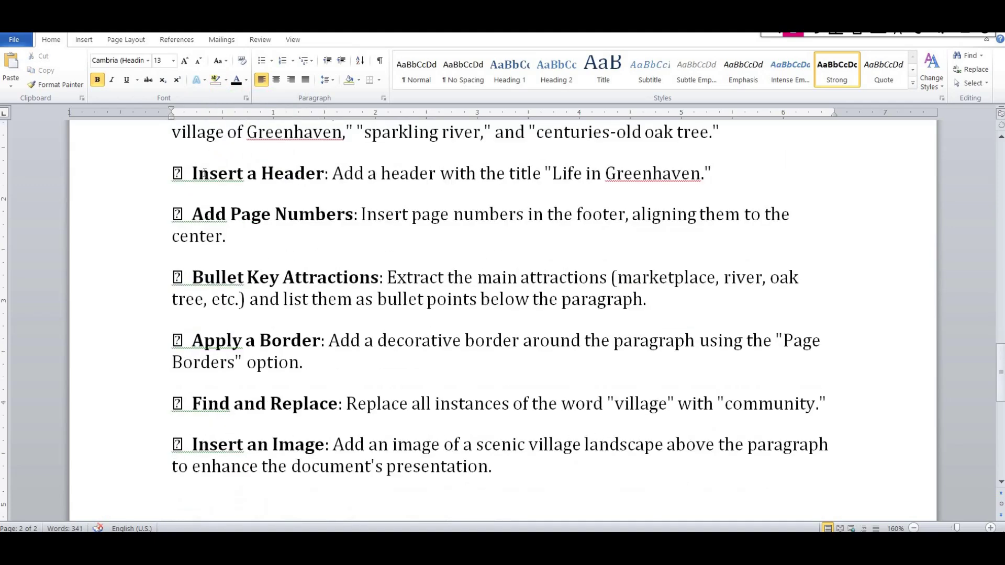
{"action": "scroll", "coordinate": [530, 344], "scroll_direction": "up", "scroll_amount": 15}
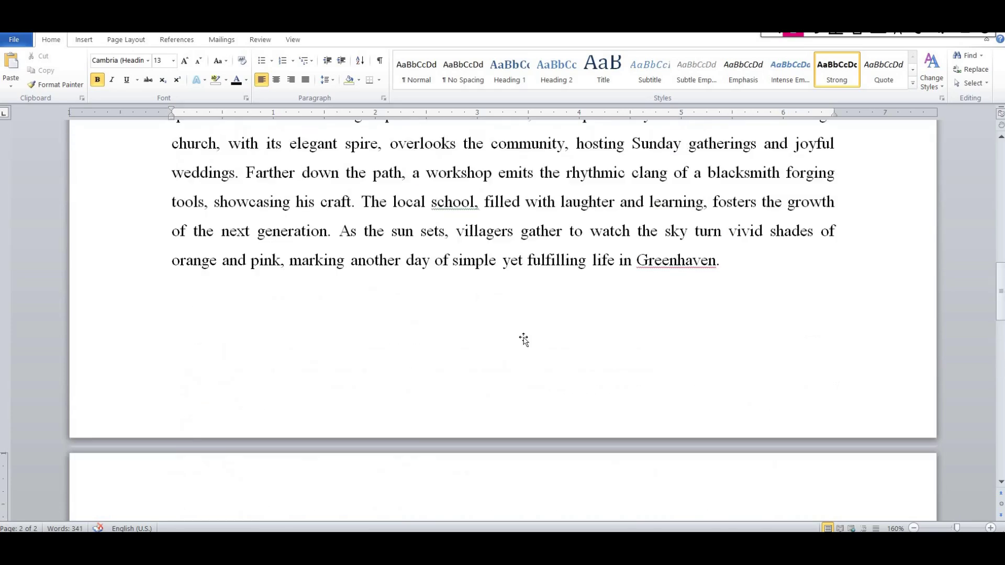
Step: Copy the title "Life in Greenhaven" from the Insert a Header task
{"action": "scroll", "coordinate": [407, 325], "scroll_direction": "down", "scroll_amount": 15}
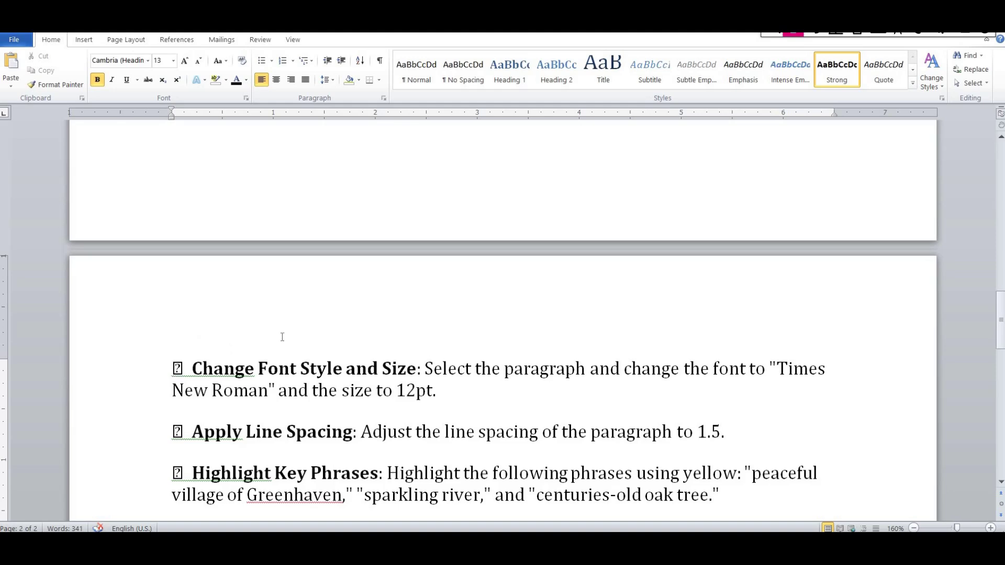
{"action": "scroll", "coordinate": [389, 383], "scroll_direction": "down", "scroll_amount": 7}
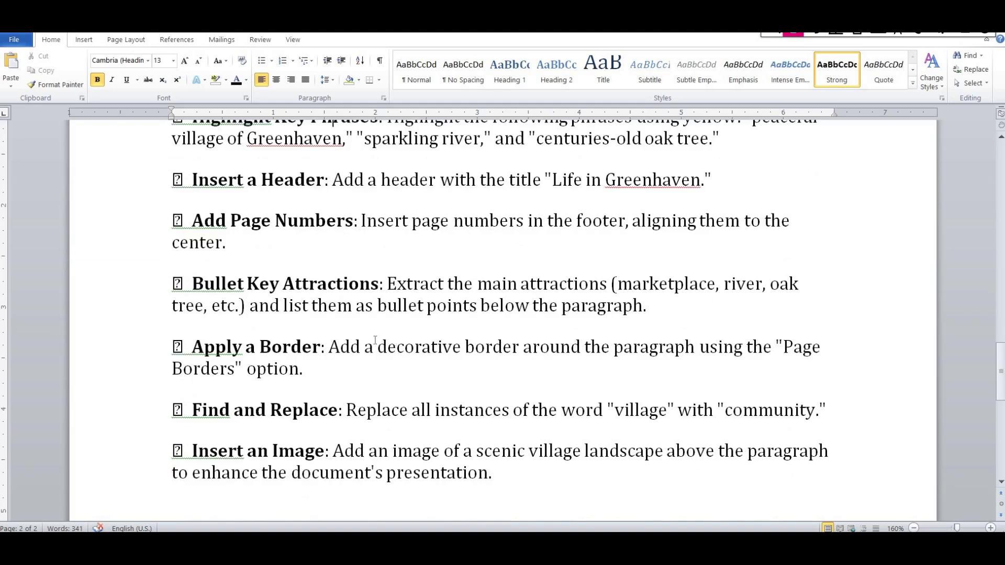
{"action": "scroll", "coordinate": [350, 284], "scroll_direction": "up", "scroll_amount": 2}
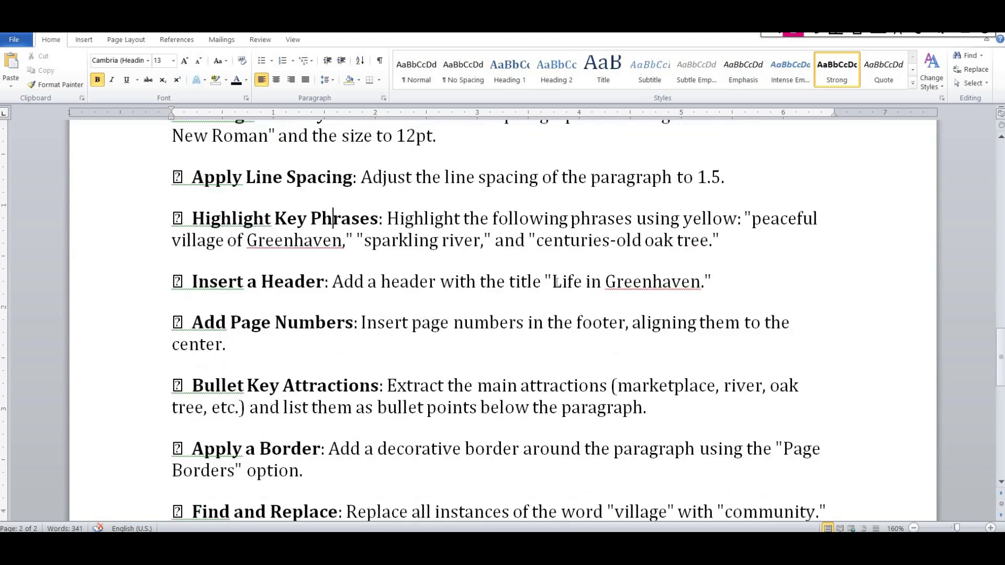
{"action": "left_click_drag", "start_coordinate": [553, 283], "coordinate": [663, 285]}
{"action": "key", "text": "ctrl+c"}
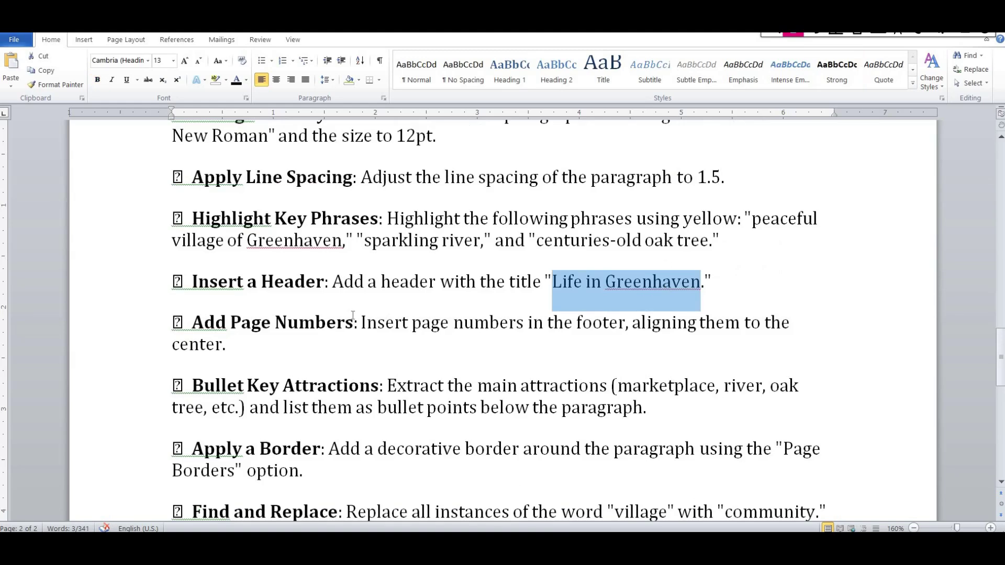
Step: Insert the built-in Alphabet header, paste "Life in Greenhaven" over its title placeholder, and return to the document body
{"action": "scroll", "coordinate": [352, 315], "scroll_direction": "up", "scroll_amount": 2}
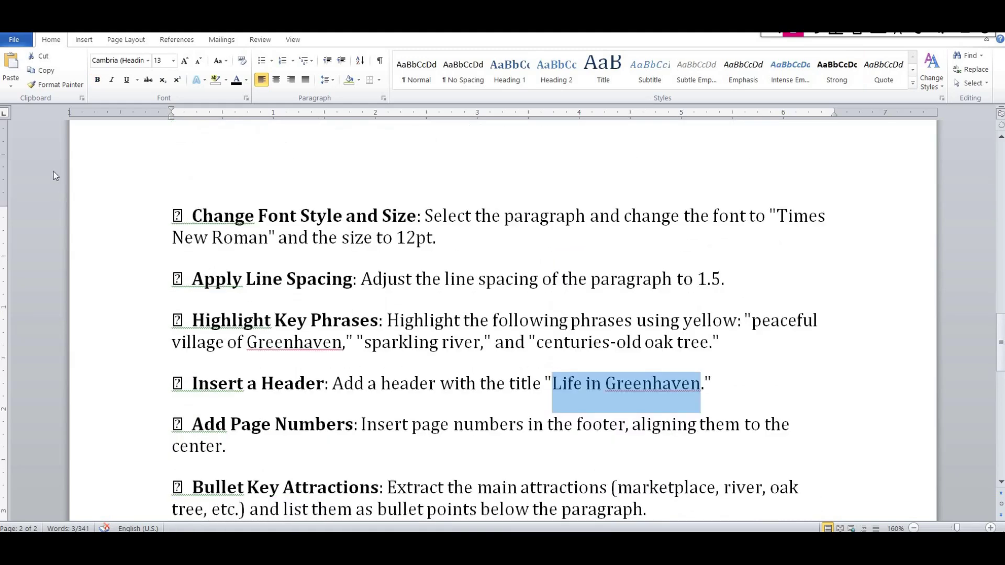
{"action": "left_click", "coordinate": [85, 40]}
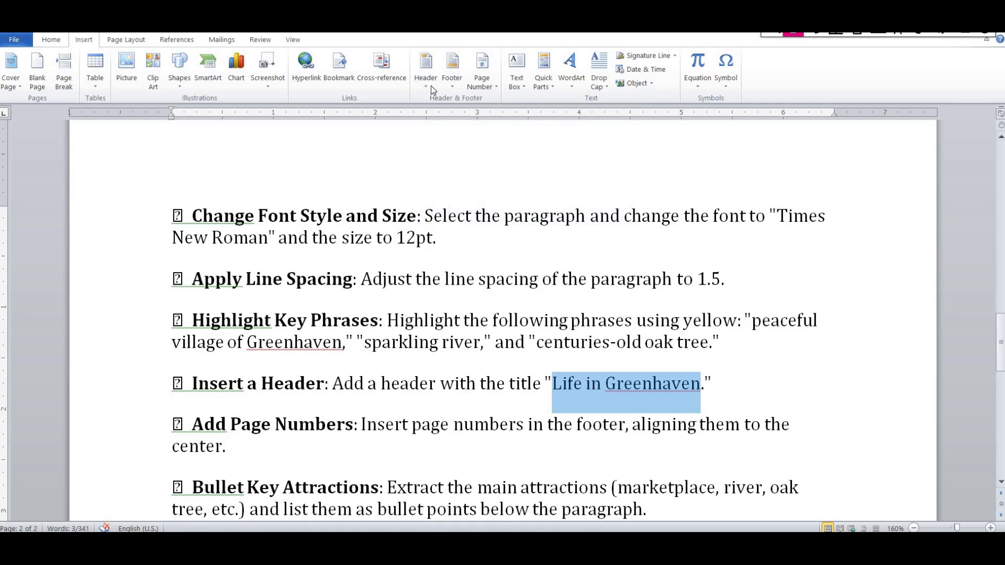
{"action": "left_click", "coordinate": [425, 68]}
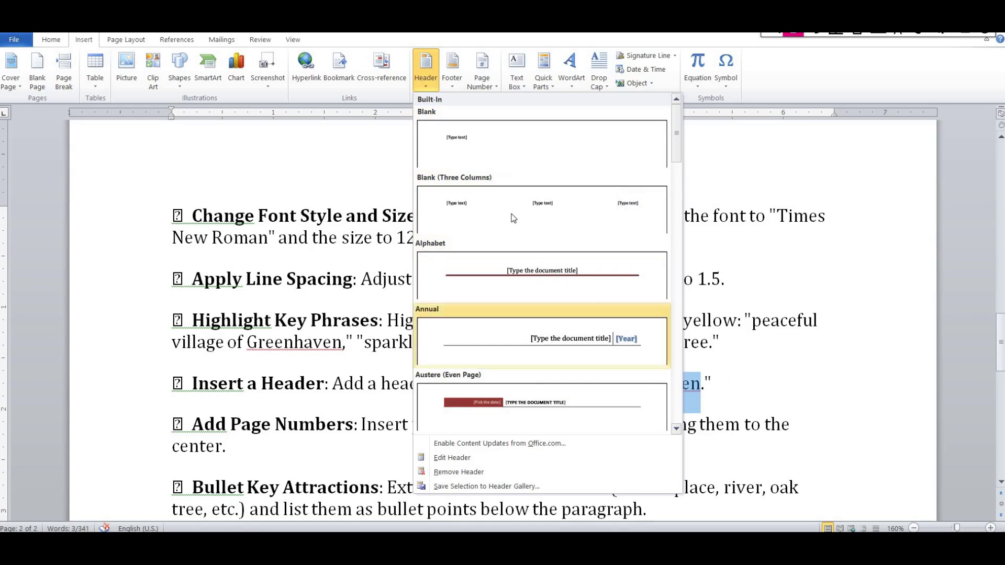
{"action": "left_click", "coordinate": [538, 272]}
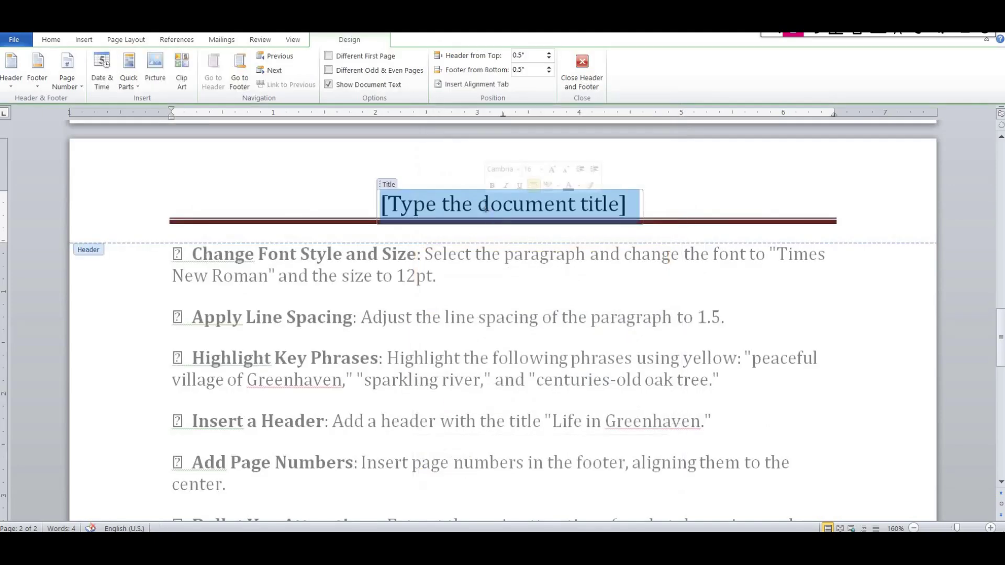
{"action": "key", "text": "ctrl+v"}
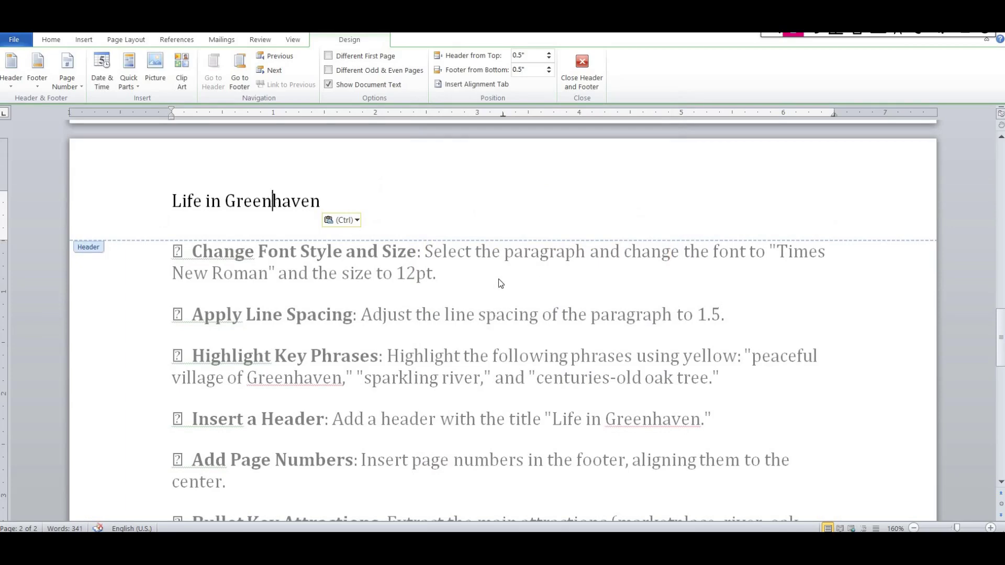
{"action": "scroll", "coordinate": [486, 318], "scroll_direction": "down", "scroll_amount": 1}
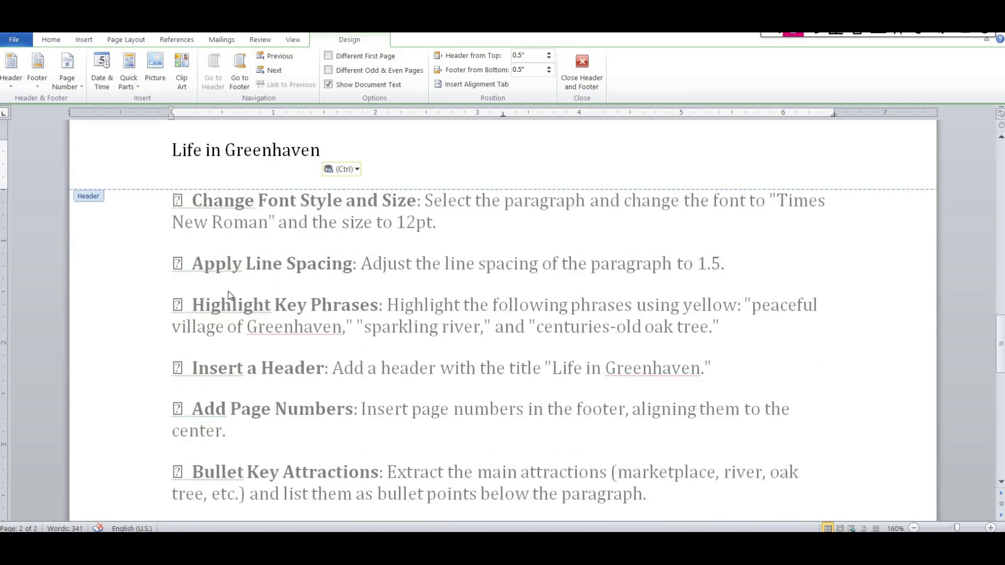
{"action": "double_click", "coordinate": [553, 306]}
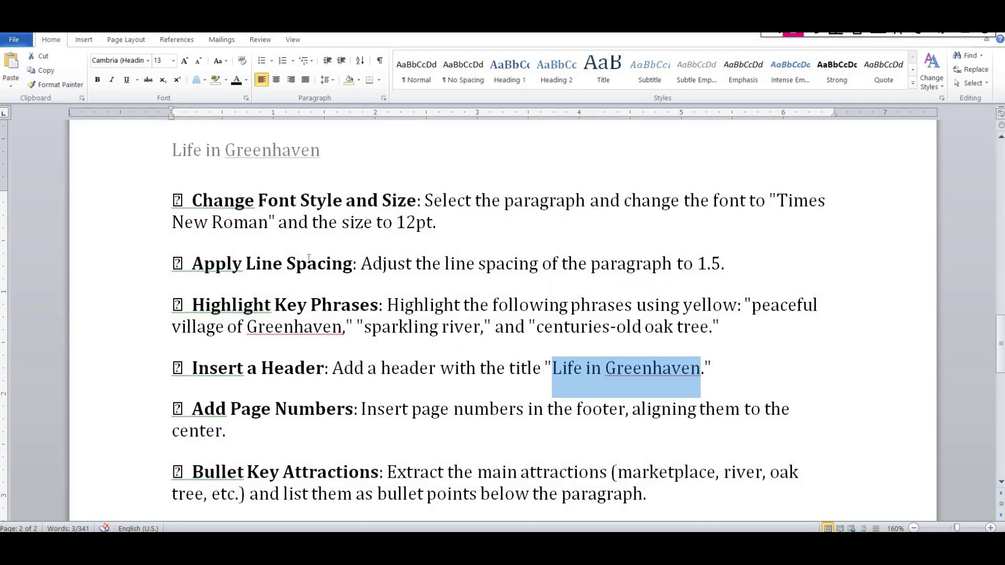
Step: Check the header on both pages and return to the Insert a Header task
{"action": "scroll", "coordinate": [242, 199], "scroll_direction": "up", "scroll_amount": 1}
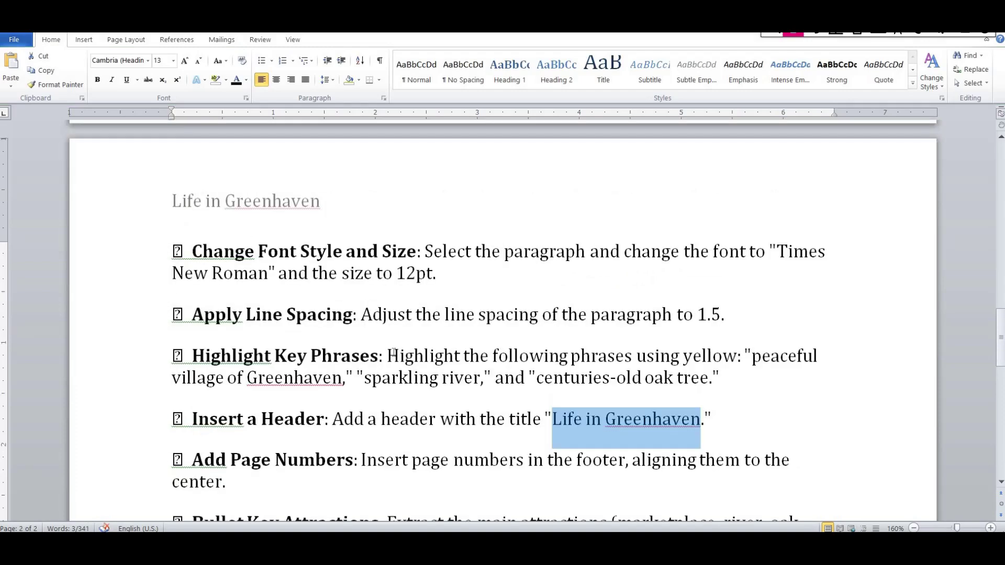
{"action": "scroll", "coordinate": [380, 340], "scroll_direction": "up", "scroll_amount": 15}
{"action": "scroll", "coordinate": [379, 340], "scroll_direction": "up", "scroll_amount": 4}
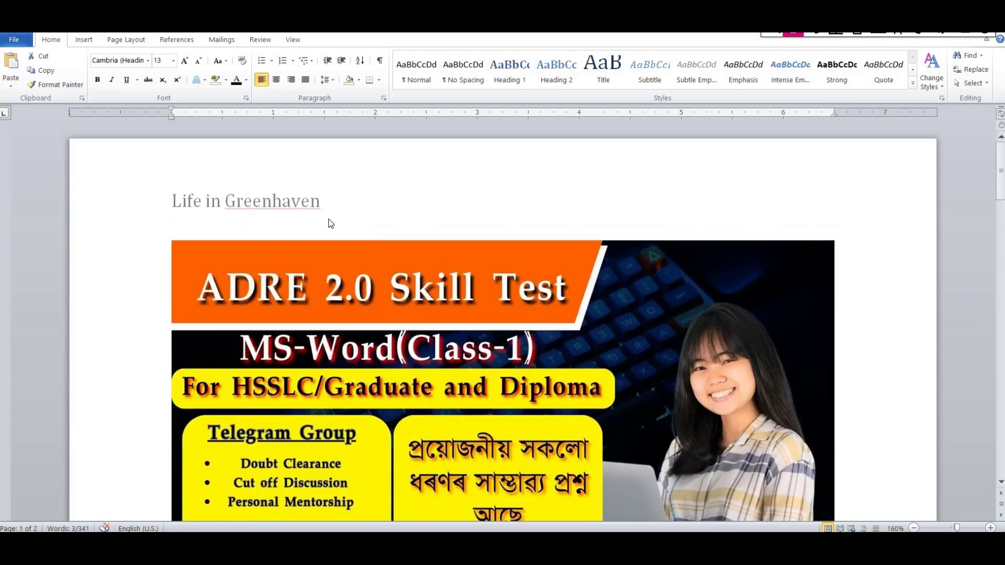
{"action": "scroll", "coordinate": [352, 238], "scroll_direction": "down", "scroll_amount": 20}
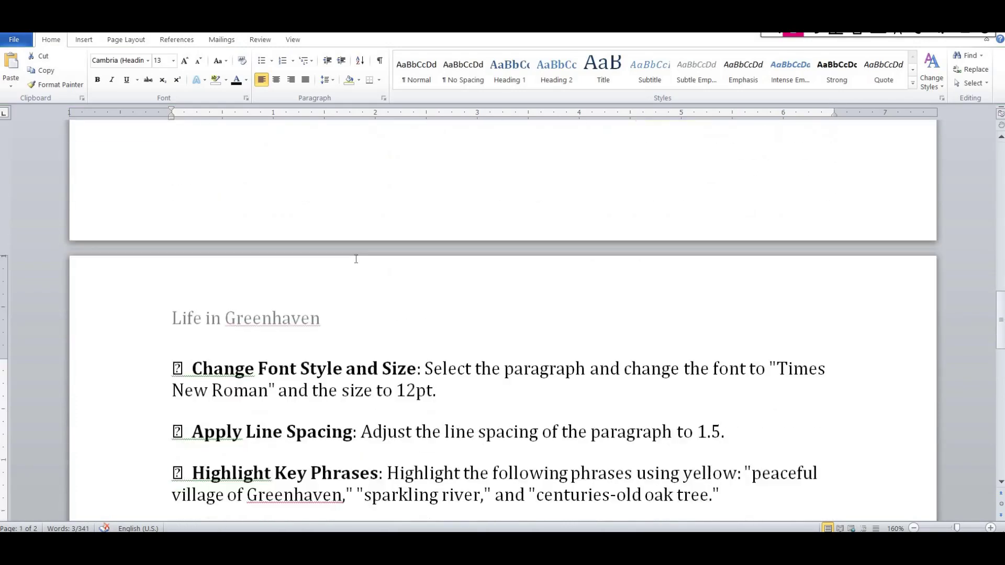
{"action": "scroll", "coordinate": [356, 260], "scroll_direction": "down", "scroll_amount": 8}
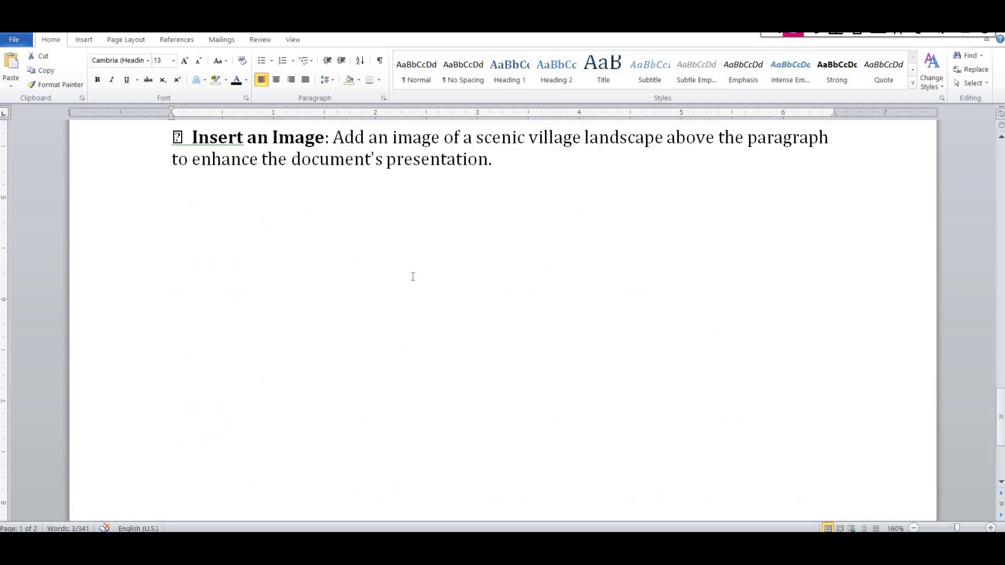
{"action": "scroll", "coordinate": [501, 319], "scroll_direction": "up", "scroll_amount": 8}
{"action": "left_click", "coordinate": [506, 224]}
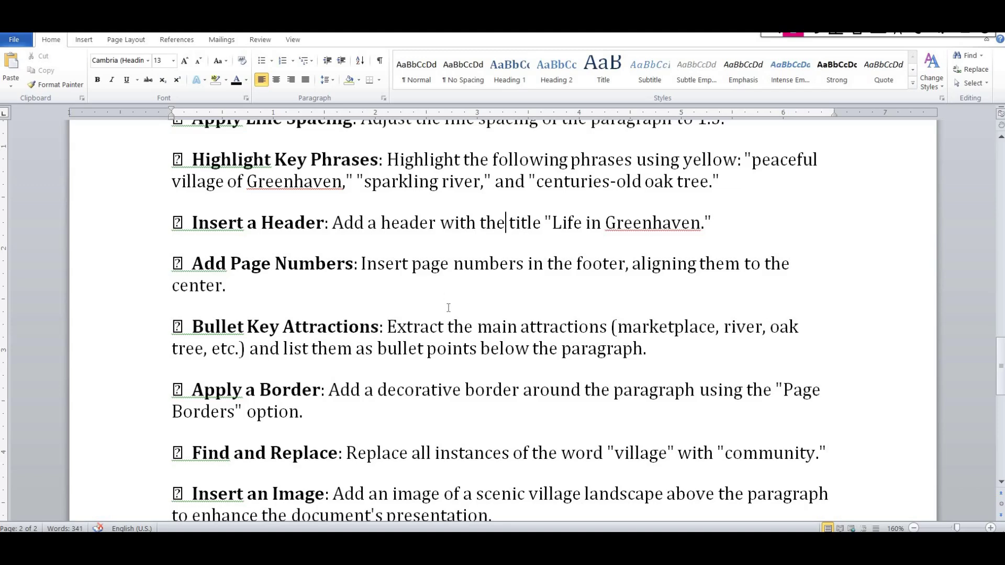
Step: Insert centered page numbers in the footer with the Plain Number 2 style, as the Add Page Numbers task asks
{"action": "scroll", "coordinate": [448, 299], "scroll_direction": "up", "scroll_amount": 2}
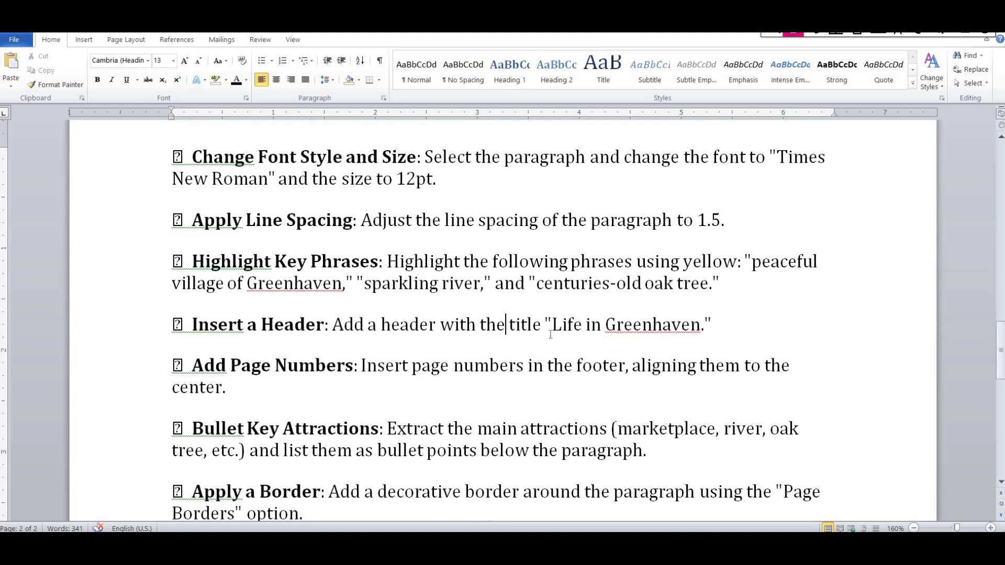
{"action": "scroll", "coordinate": [382, 92], "scroll_direction": "down", "scroll_amount": 1}
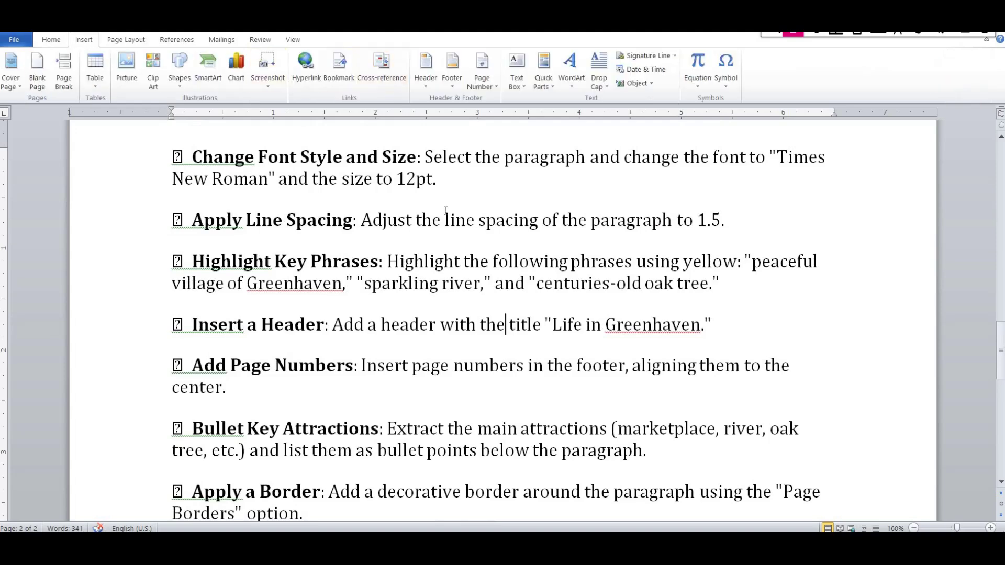
{"action": "left_click", "coordinate": [453, 85]}
{"action": "left_click_drag", "start_coordinate": [361, 366], "coordinate": [495, 367]}
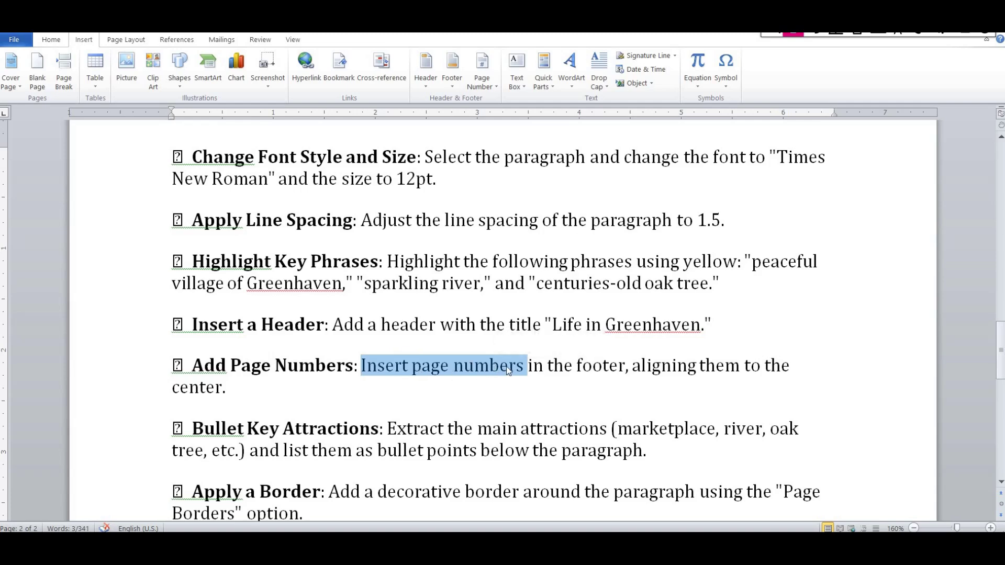
{"action": "left_click", "coordinate": [508, 367]}
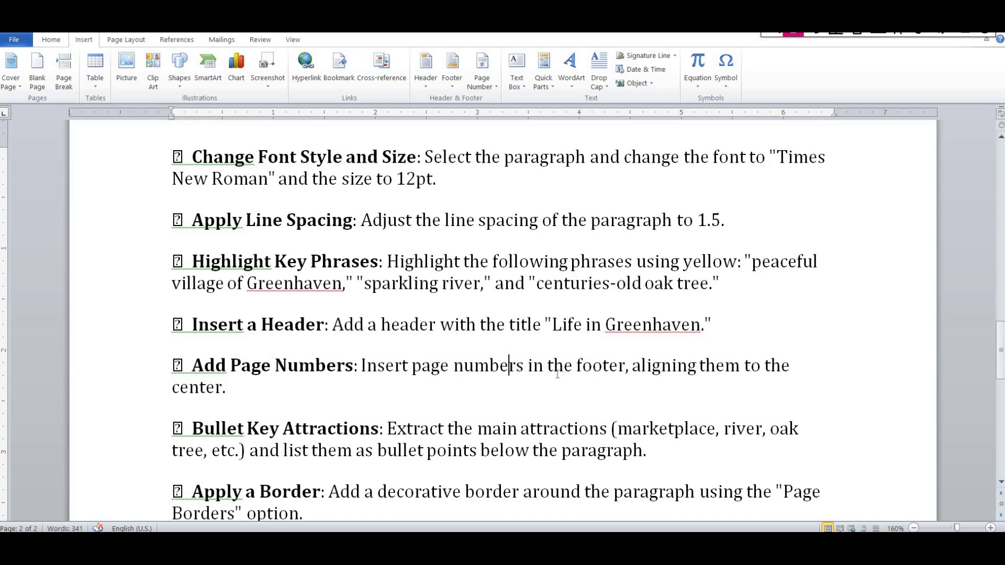
{"action": "scroll", "coordinate": [483, 135], "scroll_direction": "up", "scroll_amount": 3}
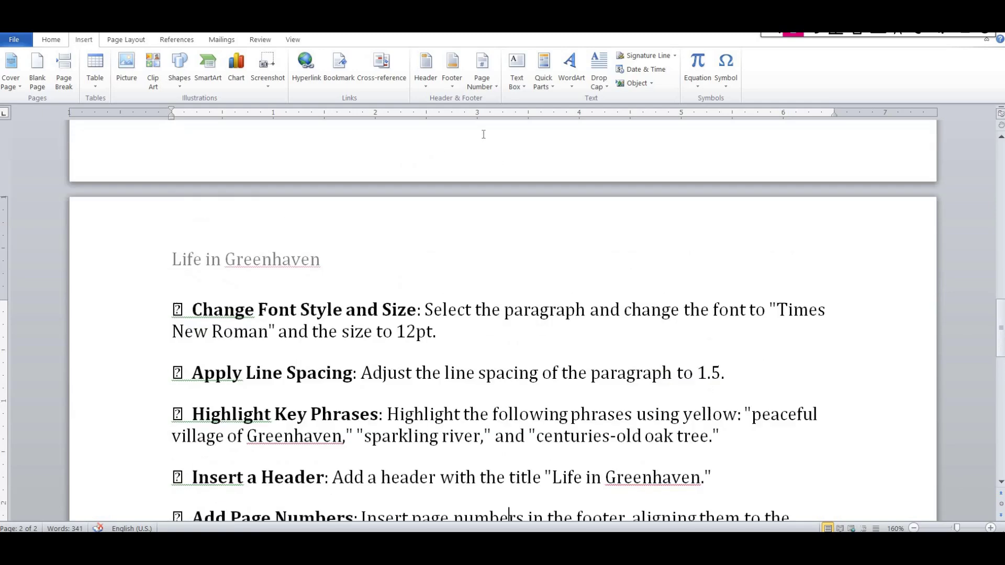
{"action": "left_click", "coordinate": [491, 87]}
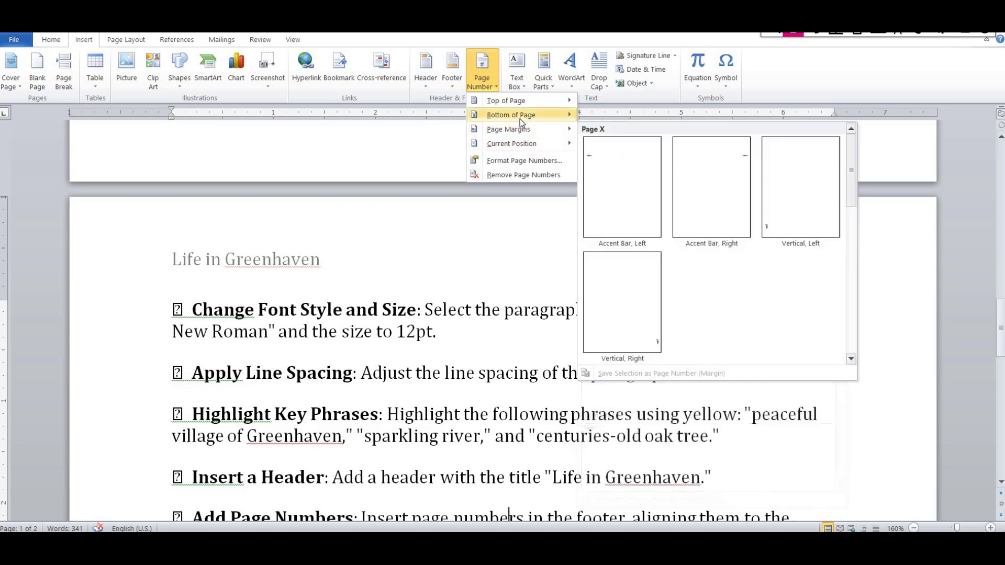
{"action": "mouse_move", "coordinate": [519, 118]}
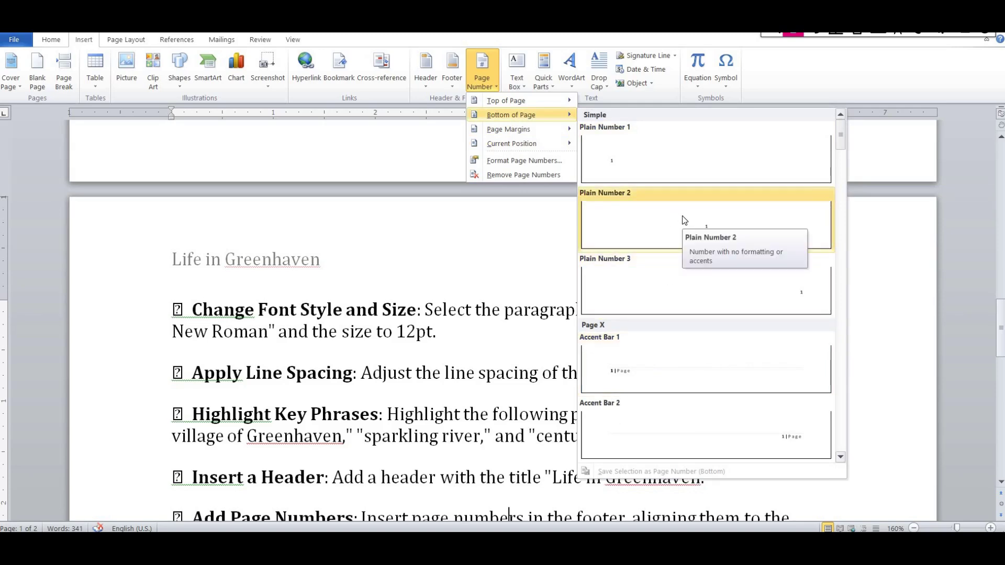
{"action": "left_click", "coordinate": [539, 161]}
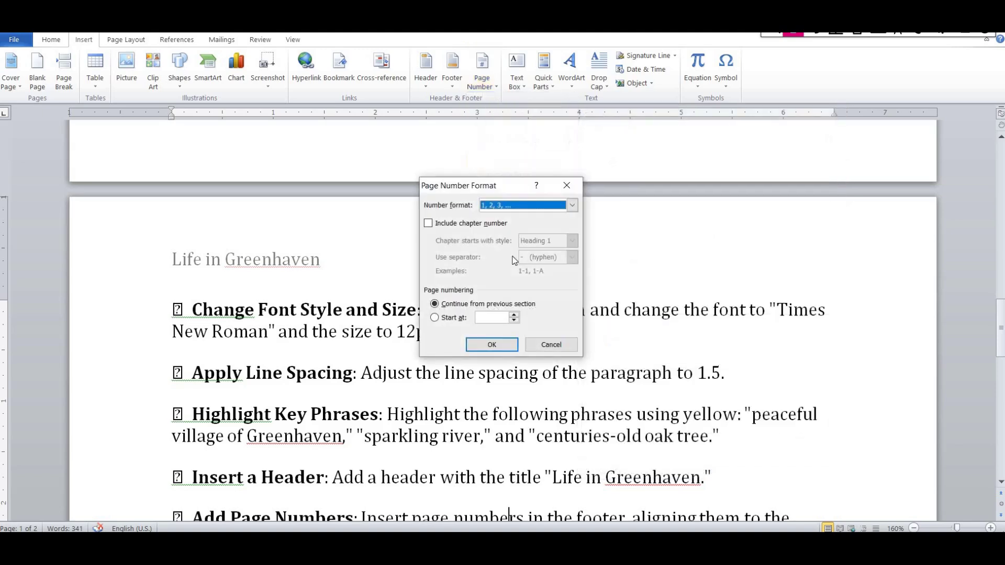
{"action": "left_click", "coordinate": [548, 345]}
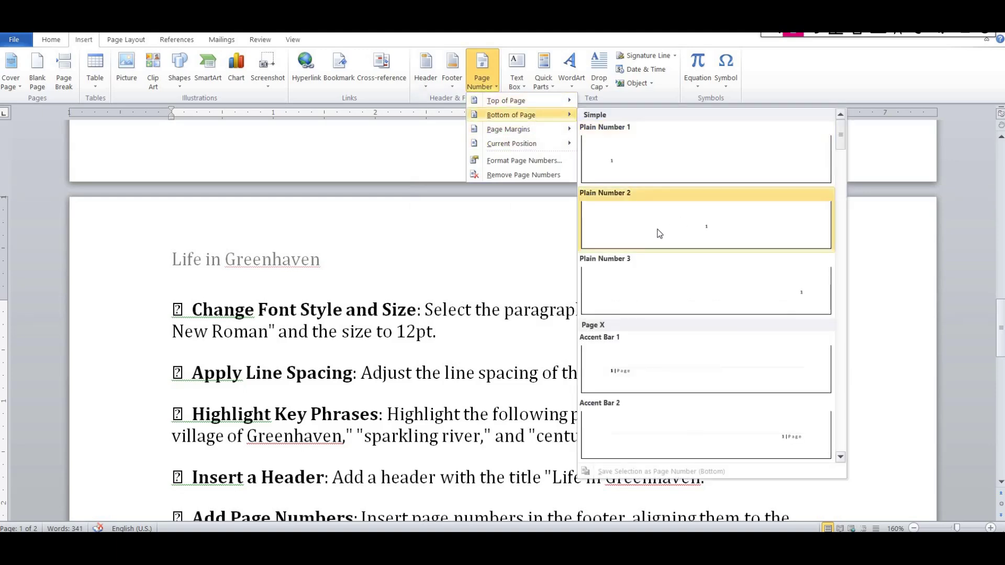
{"action": "left_click", "coordinate": [705, 228]}
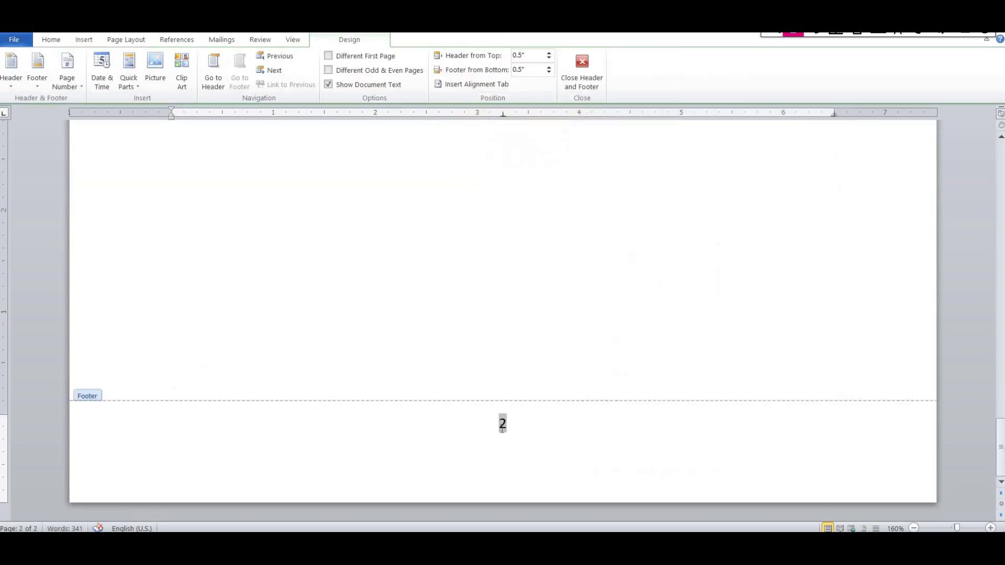
Step: End footer editing and check the page numbers at the bottom of both pages
{"action": "scroll", "coordinate": [555, 439], "scroll_direction": "up", "scroll_amount": 15}
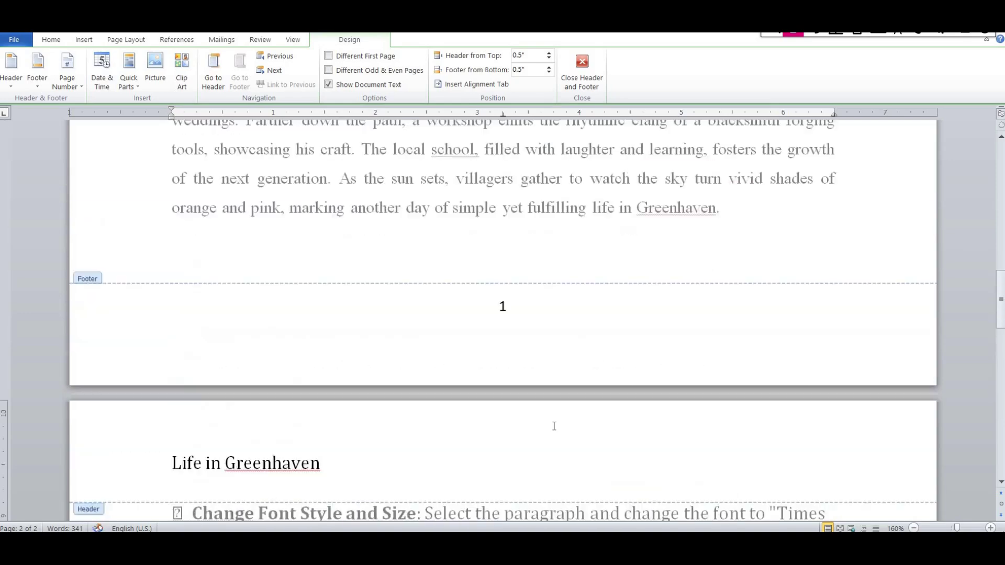
{"action": "scroll", "coordinate": [507, 406], "scroll_direction": "up", "scroll_amount": 2}
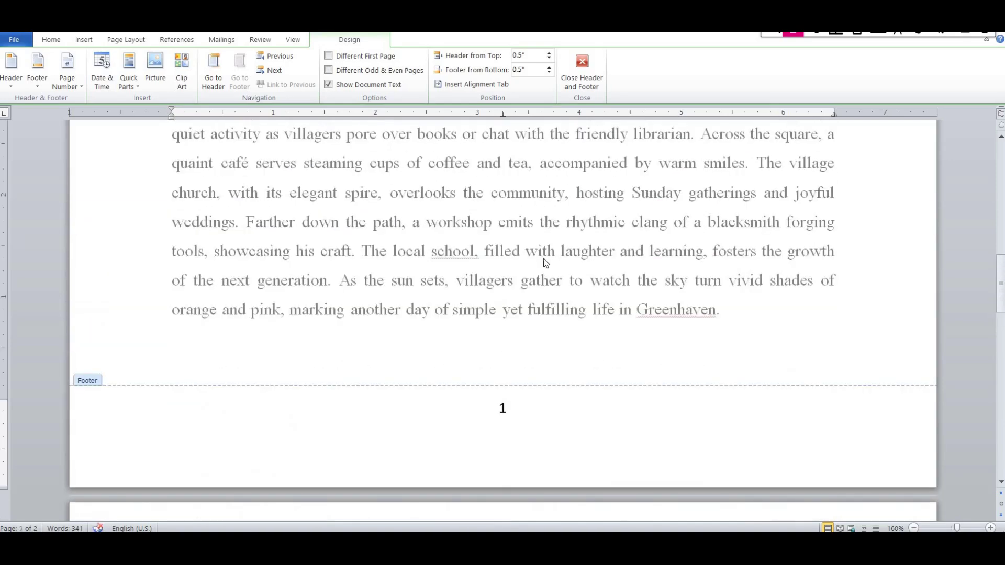
{"action": "scroll", "coordinate": [508, 480], "scroll_direction": "down", "scroll_amount": 5}
{"action": "double_click", "coordinate": [508, 479]}
{"action": "scroll", "coordinate": [510, 479], "scroll_direction": "up", "scroll_amount": 5}
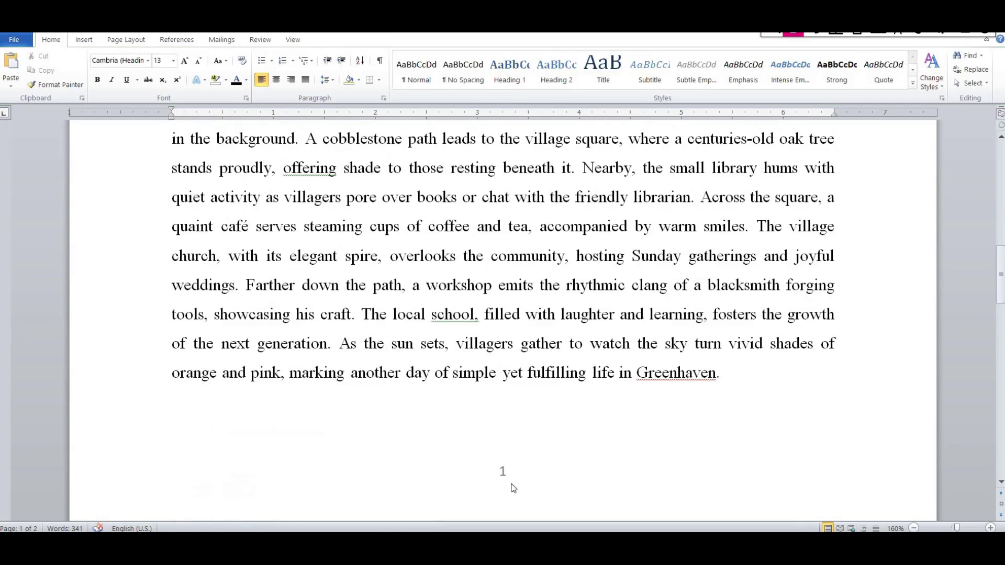
{"action": "scroll", "coordinate": [597, 426], "scroll_direction": "down", "scroll_amount": 15}
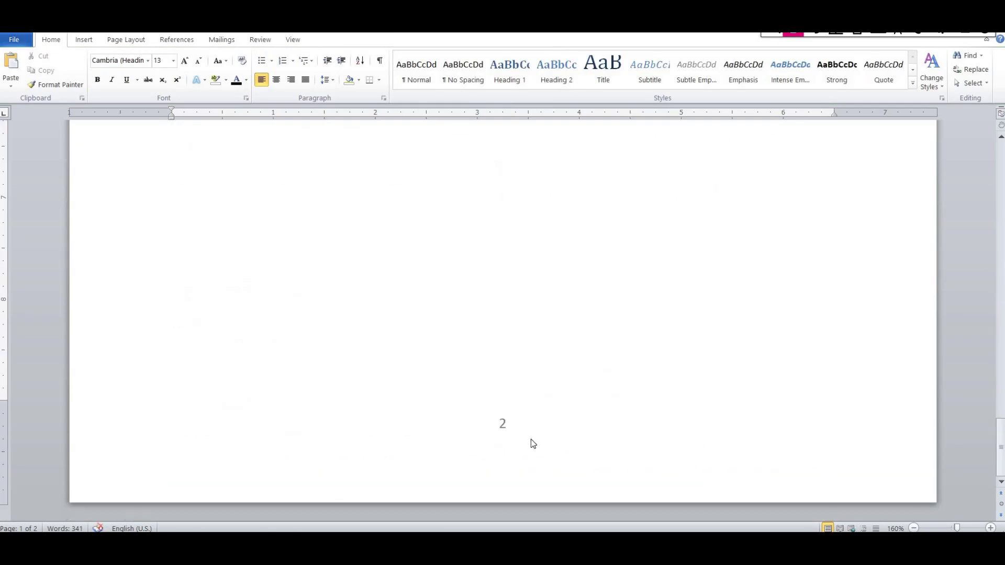
Step: Start a new line after the end of the Greenhaven paragraph and consult the Bullet Key Attractions task
{"action": "scroll", "coordinate": [537, 436], "scroll_direction": "up", "scroll_amount": 5}
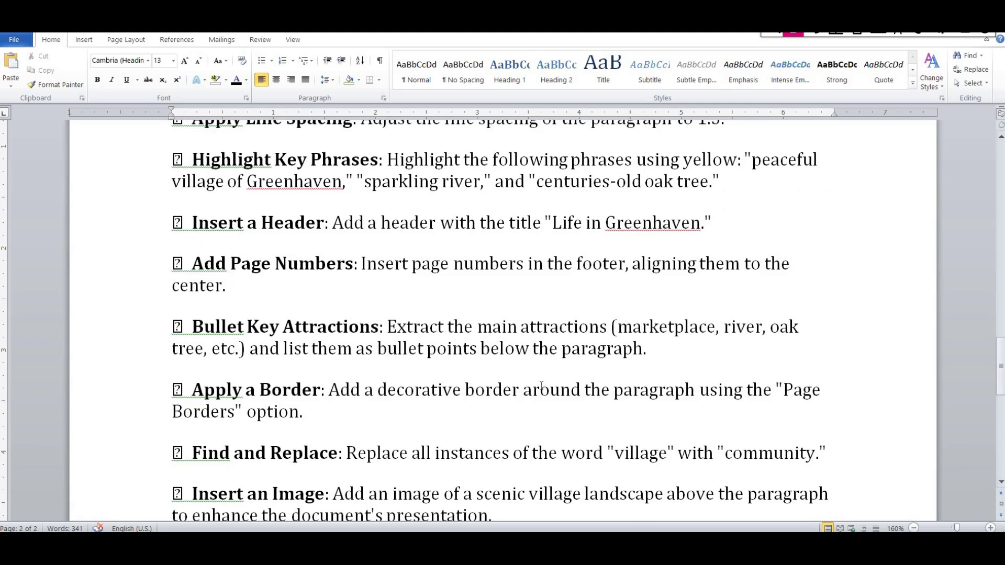
{"action": "scroll", "coordinate": [548, 408], "scroll_direction": "up", "scroll_amount": 2}
{"action": "scroll", "coordinate": [548, 407], "scroll_direction": "down", "scroll_amount": 2}
{"action": "scroll", "coordinate": [701, 363], "scroll_direction": "up", "scroll_amount": 6}
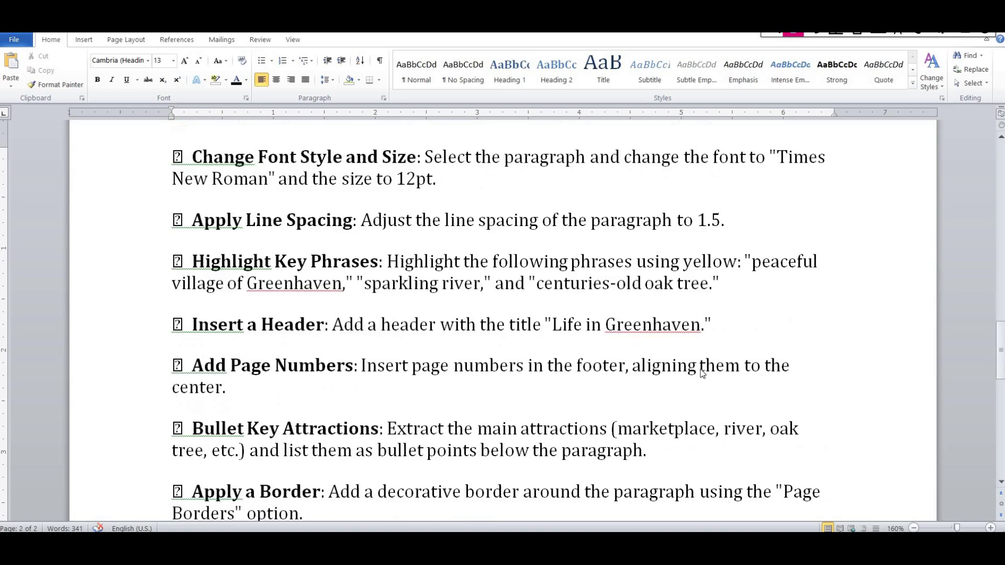
{"action": "scroll", "coordinate": [764, 300], "scroll_direction": "up", "scroll_amount": 3}
{"action": "left_click", "coordinate": [770, 264]}
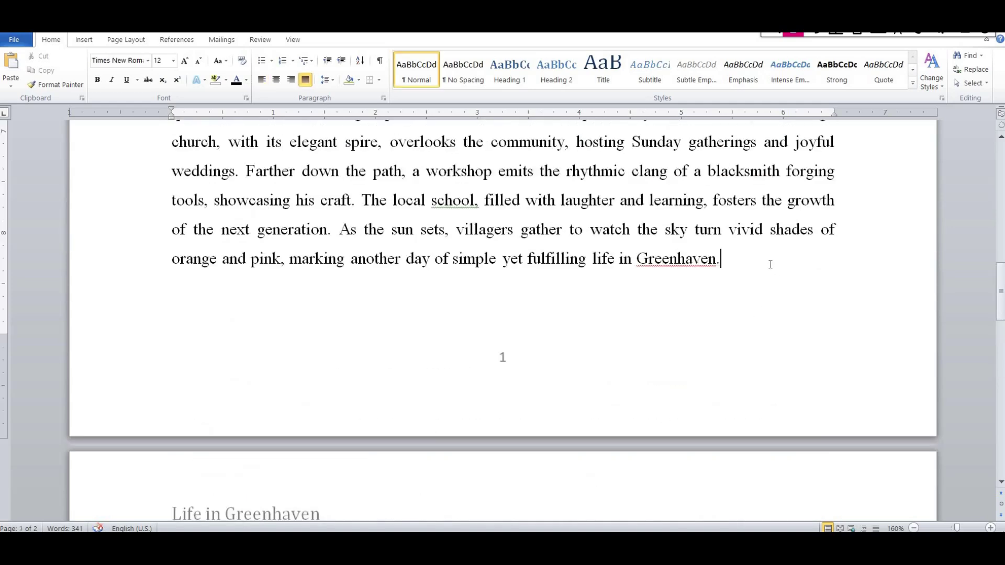
{"action": "left_click", "coordinate": [703, 293]}
{"action": "scroll", "coordinate": [651, 344], "scroll_direction": "down", "scroll_amount": 8}
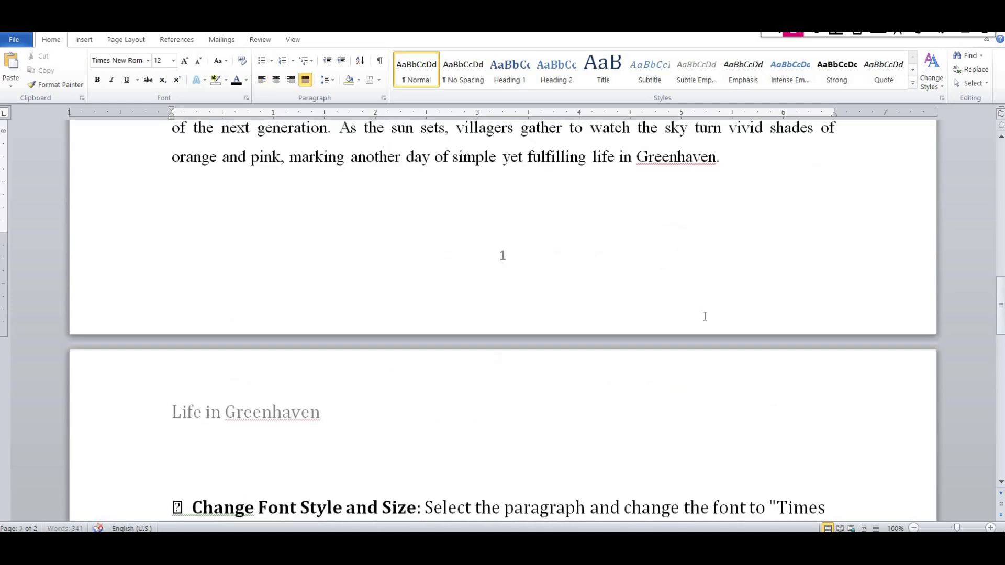
{"action": "scroll", "coordinate": [652, 345], "scroll_direction": "down", "scroll_amount": 4}
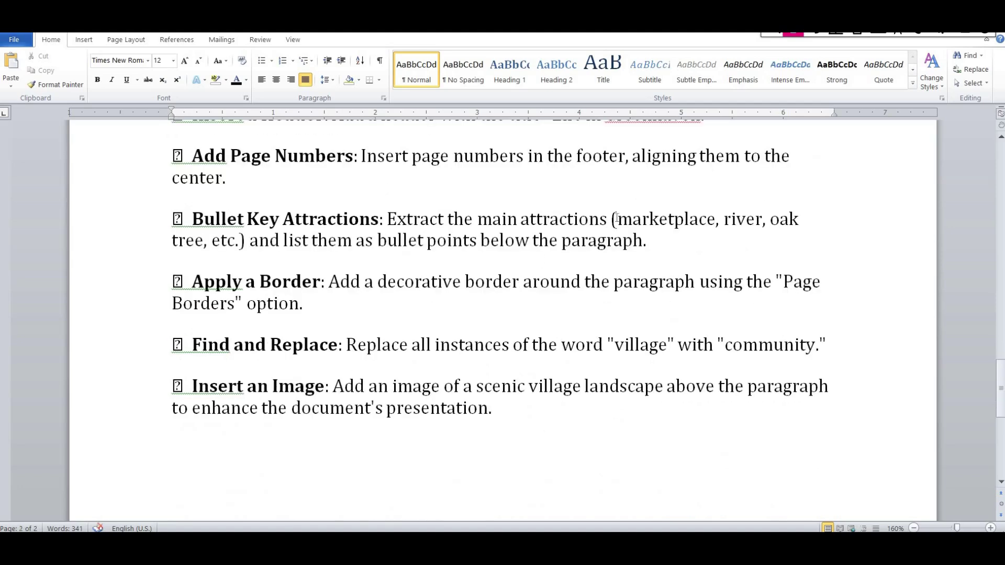
Step: Start a round-bulleted list on the empty line below the Greenhaven paragraph, as the Bullet Key Attractions task asks
{"action": "left_click_drag", "start_coordinate": [617, 219], "coordinate": [203, 243]}
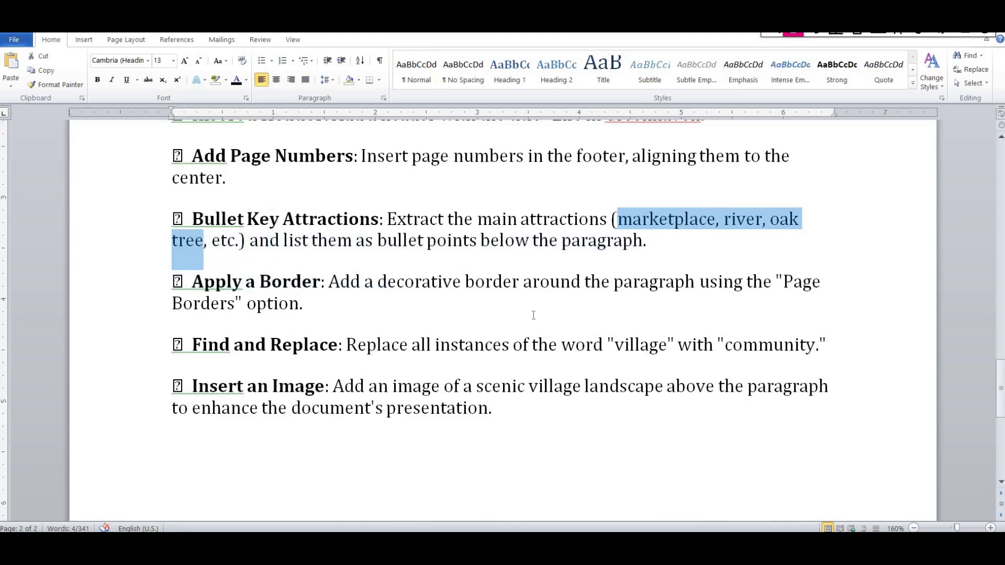
{"action": "scroll", "coordinate": [552, 338], "scroll_direction": "up", "scroll_amount": 3}
{"action": "scroll", "coordinate": [542, 347], "scroll_direction": "up", "scroll_amount": 8}
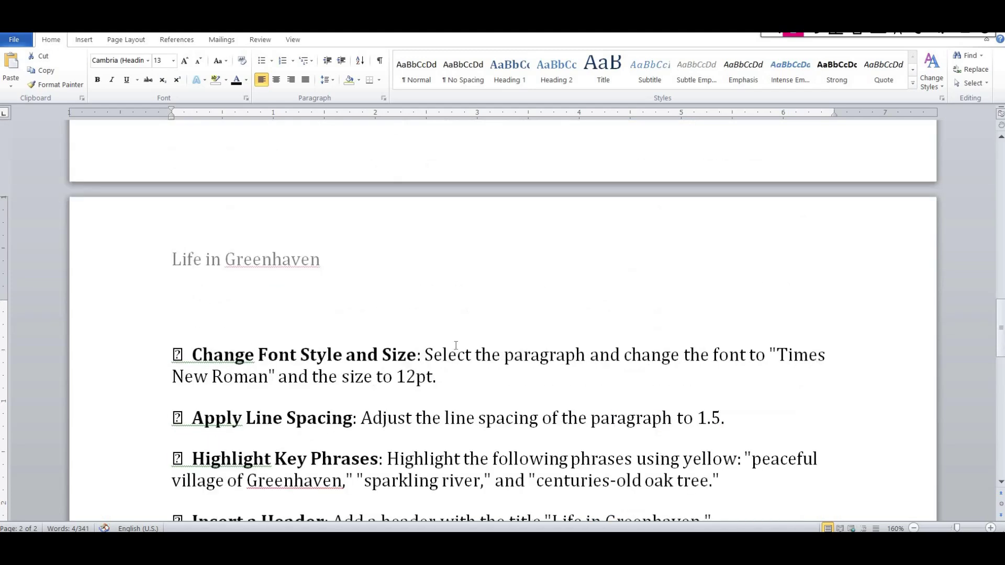
{"action": "left_click", "coordinate": [411, 348]}
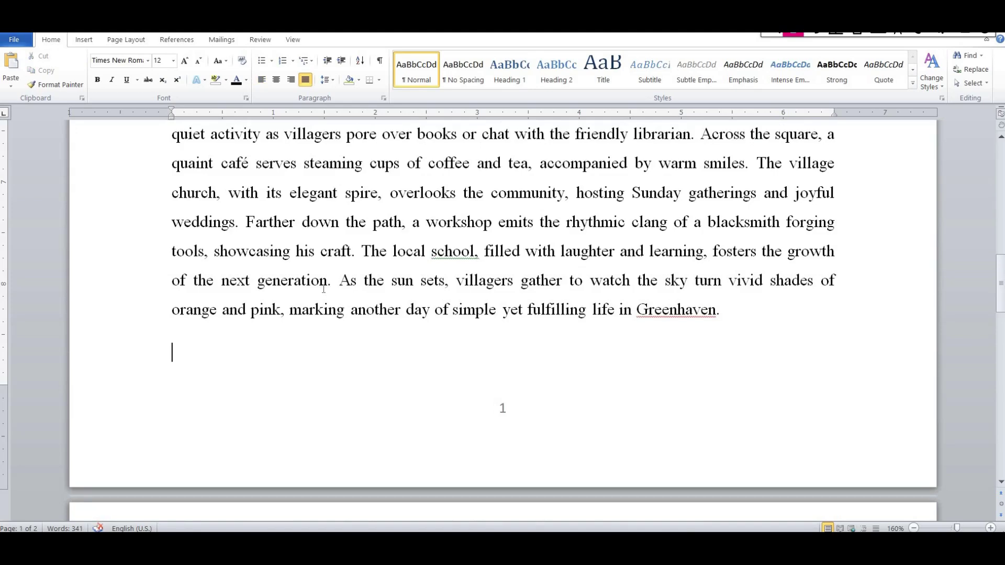
{"action": "scroll", "coordinate": [303, 283], "scroll_direction": "up", "scroll_amount": 1}
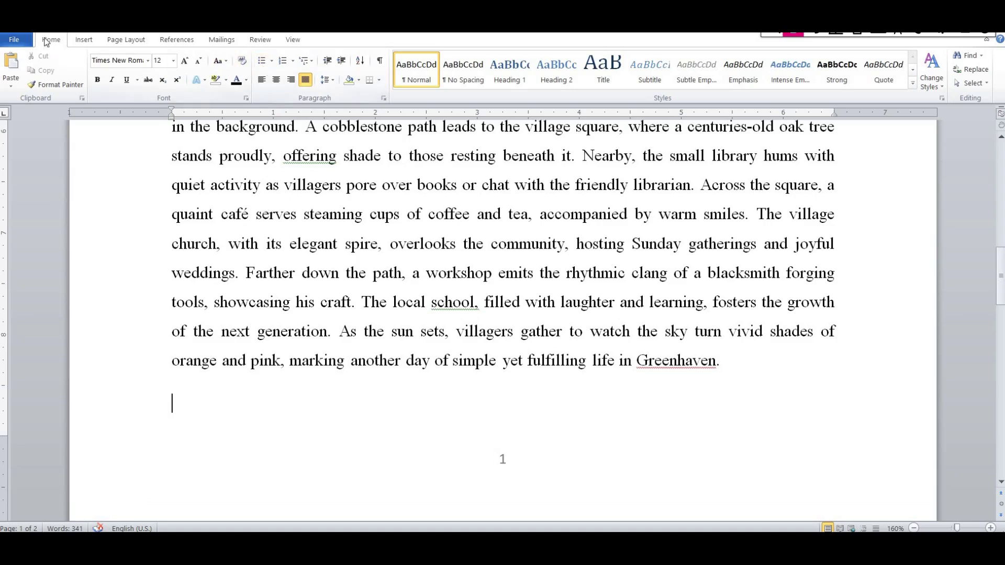
{"action": "left_click", "coordinate": [272, 61]}
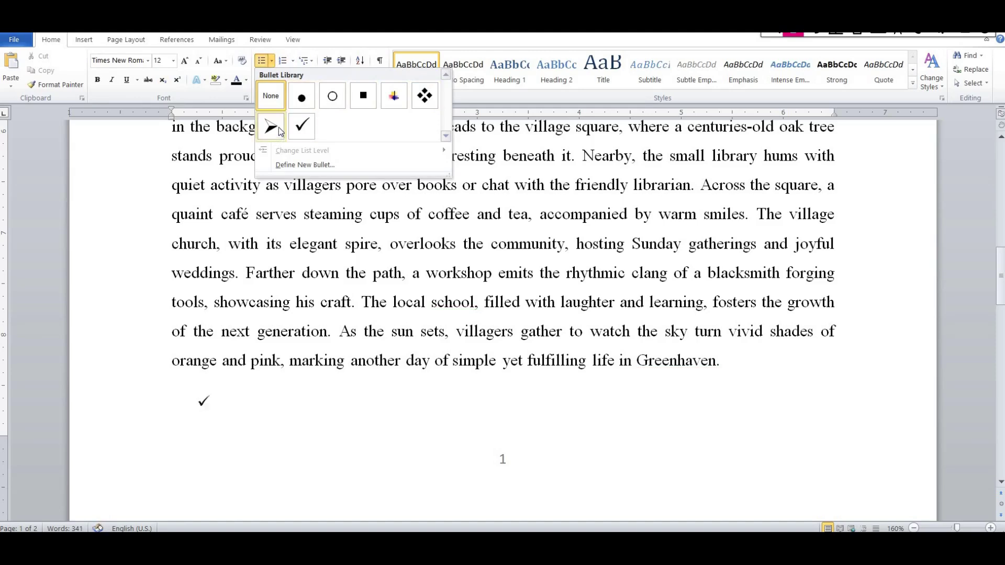
{"action": "left_click", "coordinate": [265, 62]}
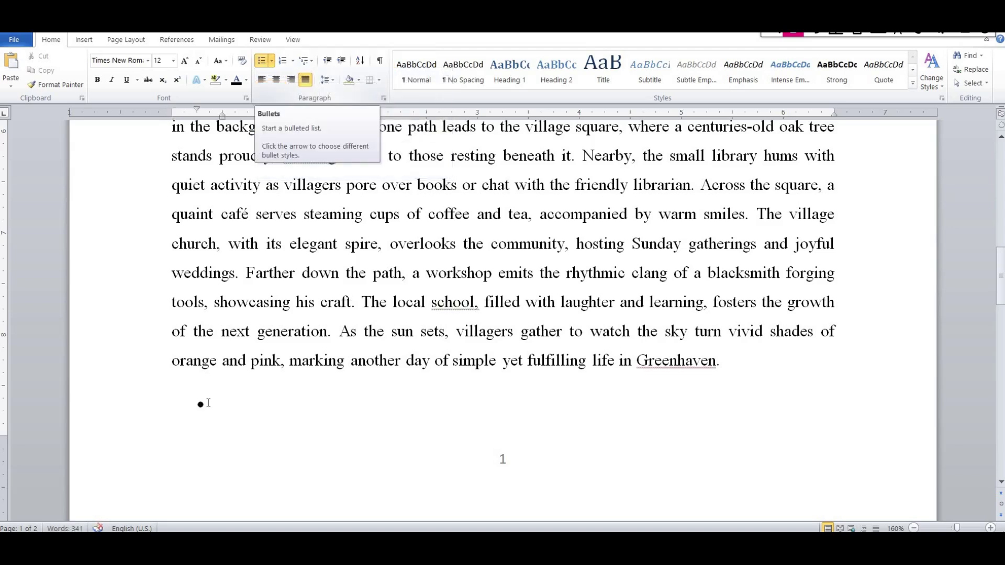
{"action": "left_click", "coordinate": [292, 61]}
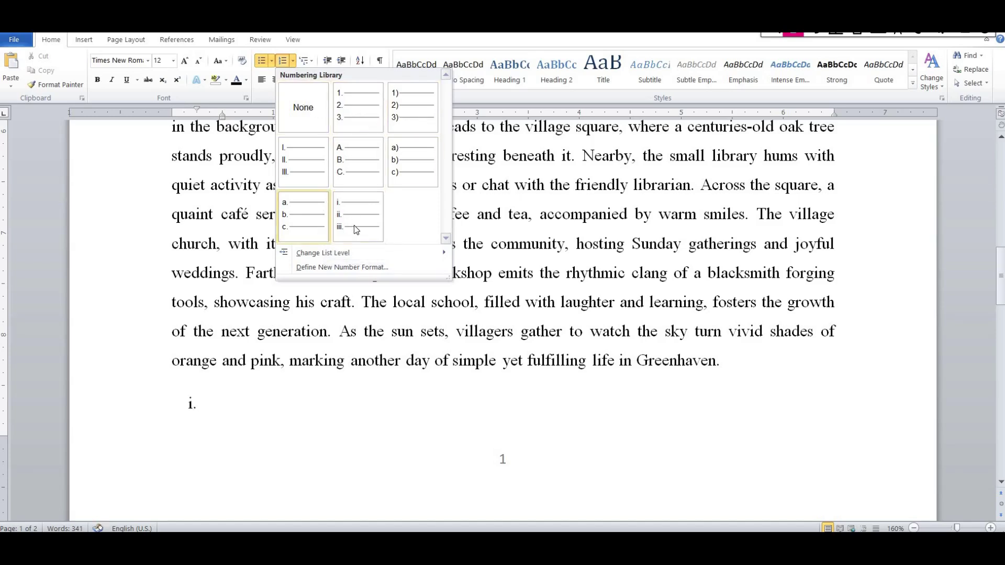
{"action": "left_click", "coordinate": [261, 61]}
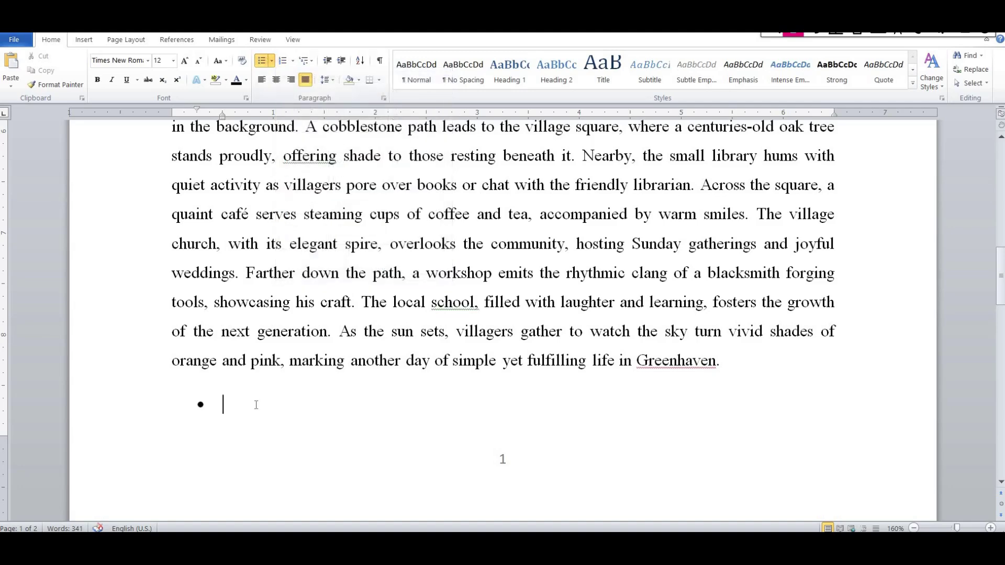
Step: Copy "marketplace, river, oak tree" from the Bullet Key Attractions task into the empty bullet below the paragraph
{"action": "scroll", "coordinate": [264, 407], "scroll_direction": "down", "scroll_amount": 10}
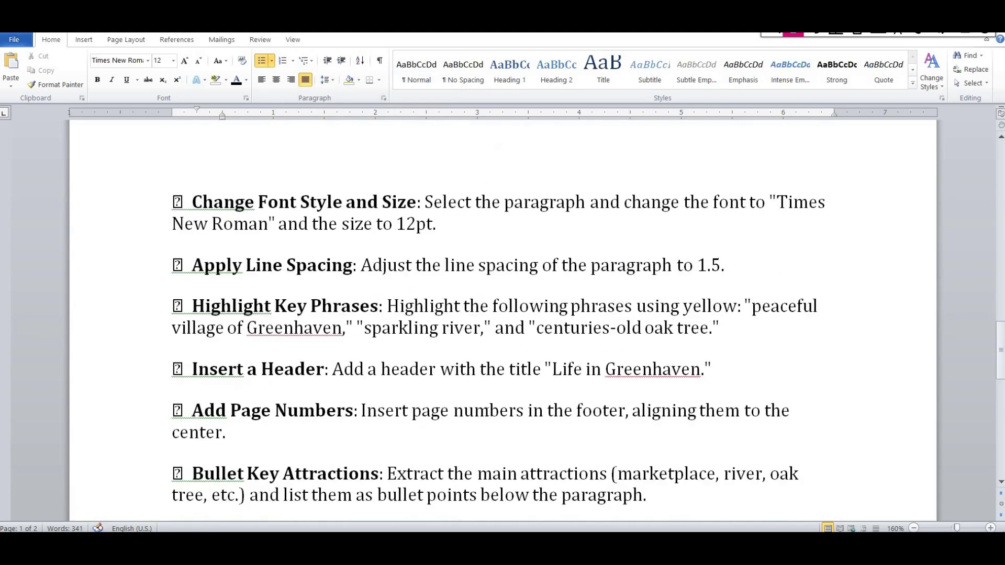
{"action": "scroll", "coordinate": [561, 427], "scroll_direction": "down", "scroll_amount": 1}
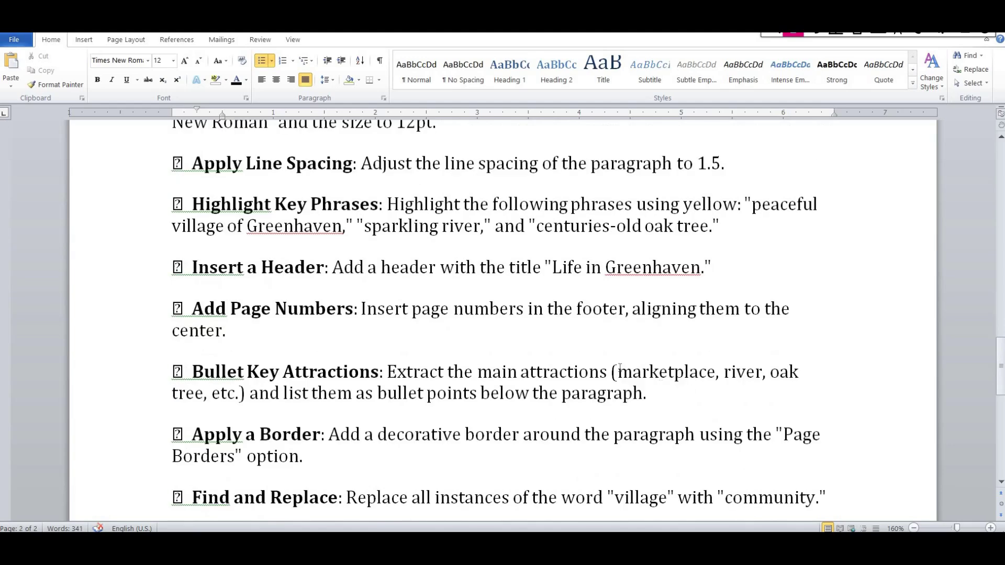
{"action": "left_click_drag", "start_coordinate": [618, 373], "coordinate": [202, 392]}
{"action": "key", "text": "ctrl+c"}
{"action": "scroll", "coordinate": [368, 377], "scroll_direction": "up", "scroll_amount": 5}
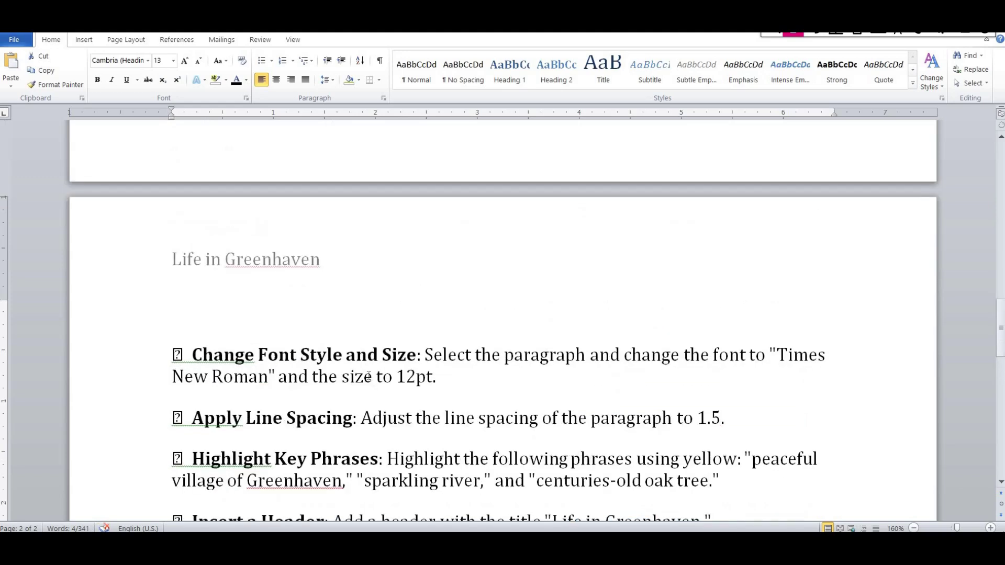
{"action": "scroll", "coordinate": [368, 377], "scroll_direction": "up", "scroll_amount": 3}
{"action": "left_click", "coordinate": [267, 199]}
{"action": "key", "text": "ctrl+v"}
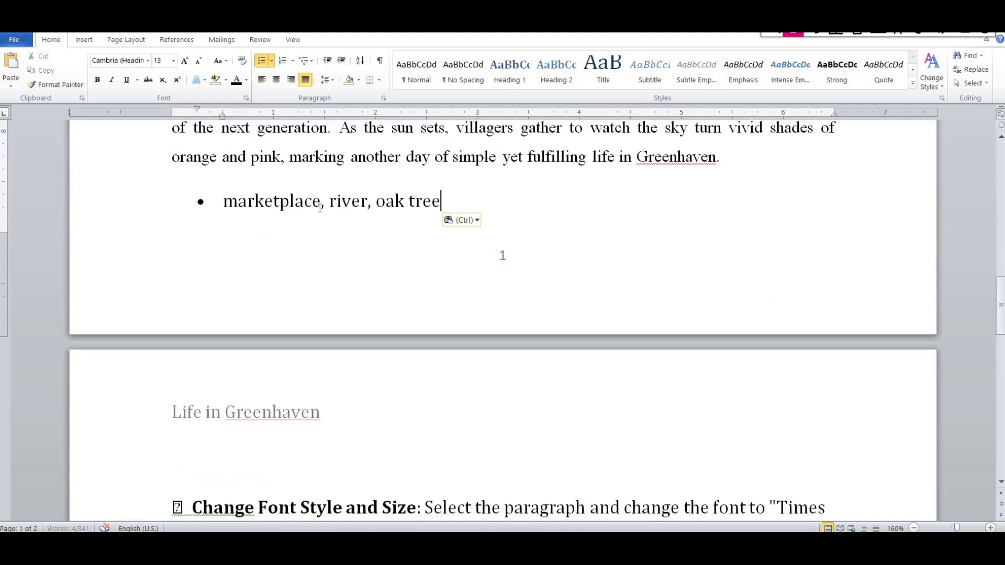
Step: Split the pasted attractions into separate bullets for marketplace, river, oak and tree, starting river on the next page
{"action": "left_click", "coordinate": [329, 203]}
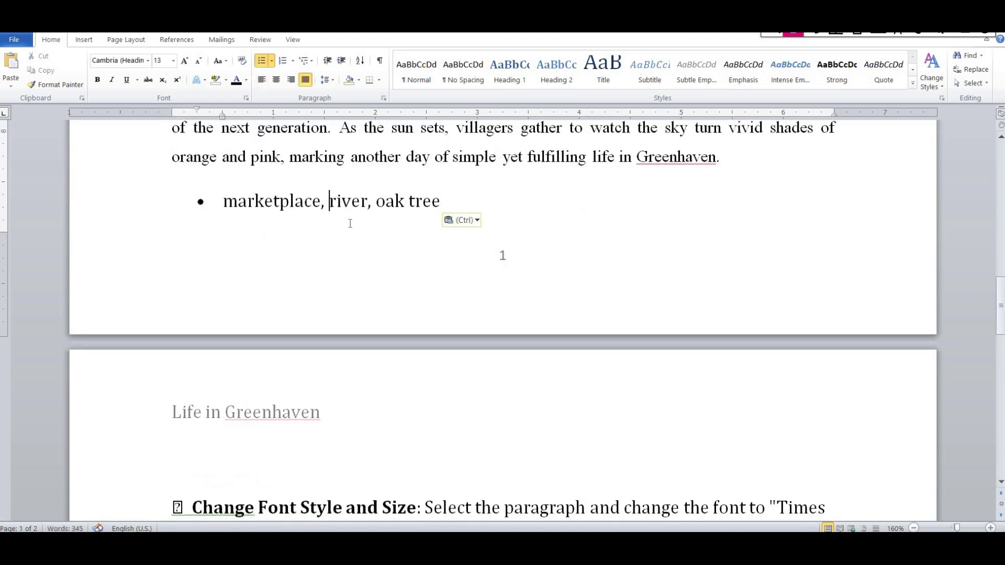
{"action": "key", "text": "ctrl+Return"}
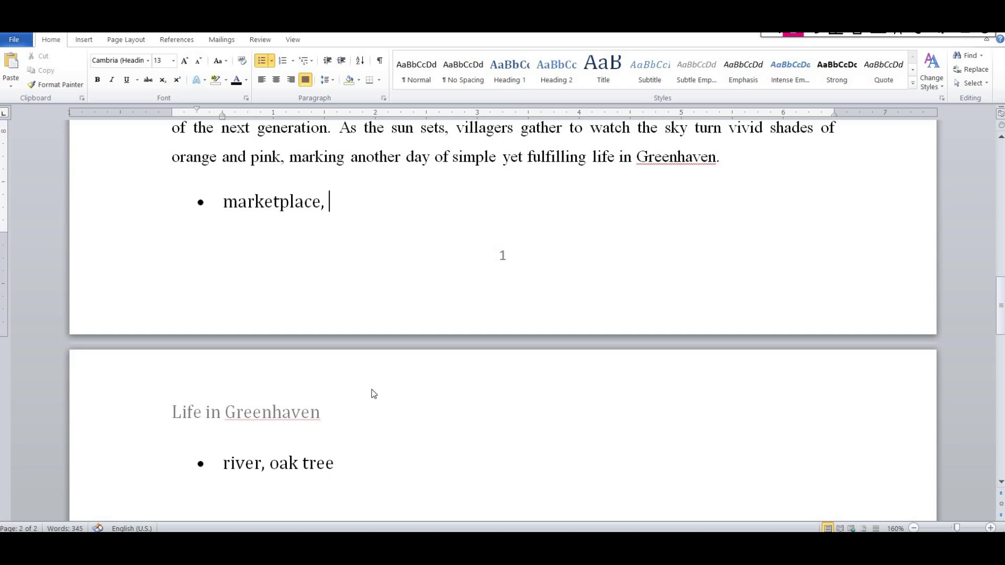
{"action": "scroll", "coordinate": [260, 365], "scroll_direction": "down", "scroll_amount": 2}
{"action": "scroll", "coordinate": [319, 264], "scroll_direction": "up", "scroll_amount": 3}
{"action": "scroll", "coordinate": [276, 406], "scroll_direction": "down", "scroll_amount": 2}
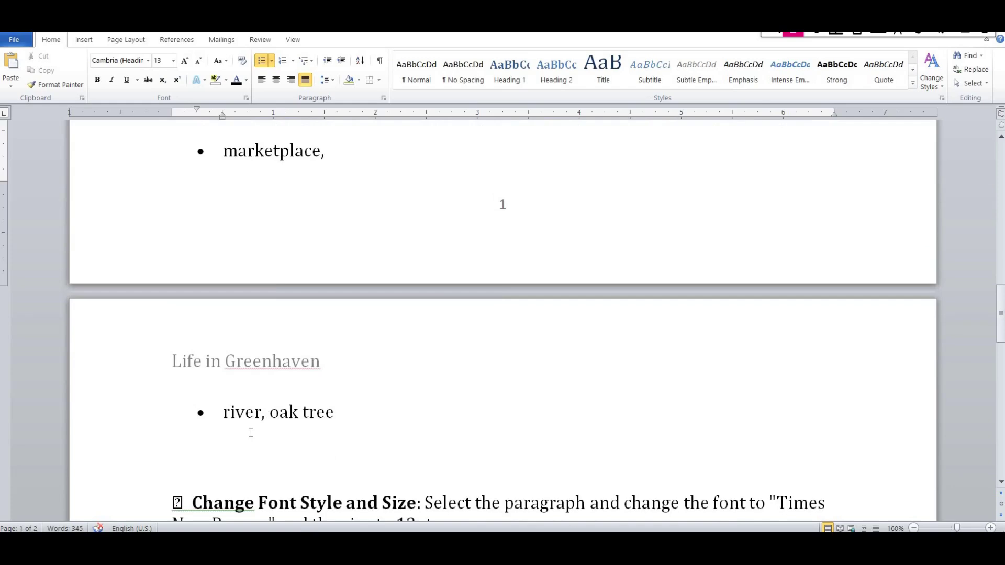
{"action": "scroll", "coordinate": [254, 121], "scroll_direction": "down", "scroll_amount": 1}
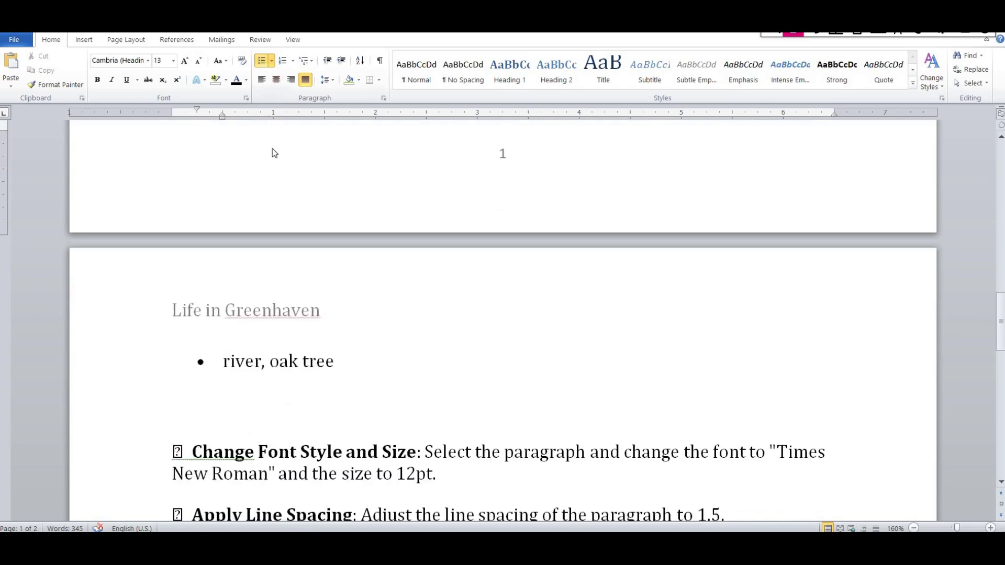
{"action": "left_click", "coordinate": [270, 365]}
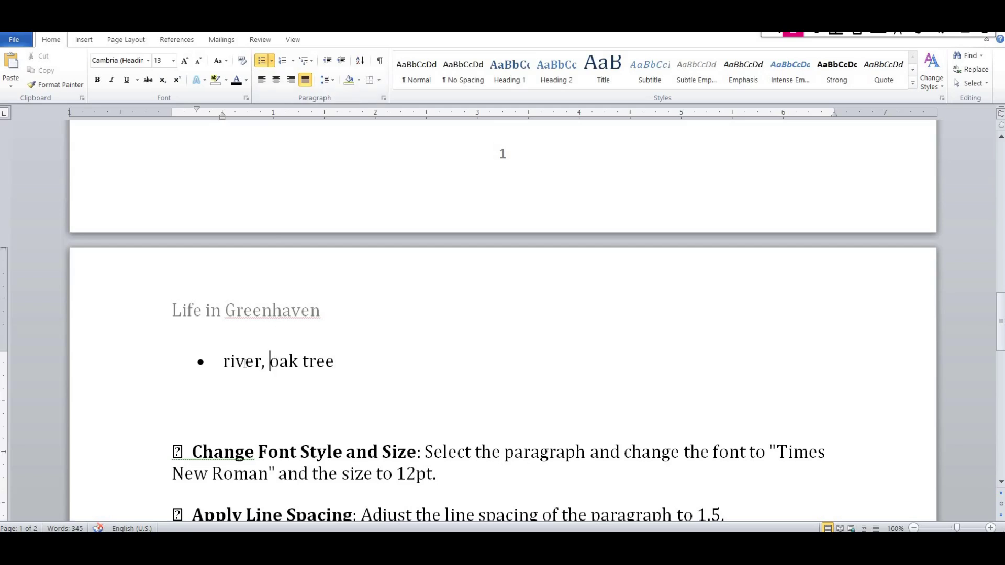
{"action": "key", "text": "Return"}
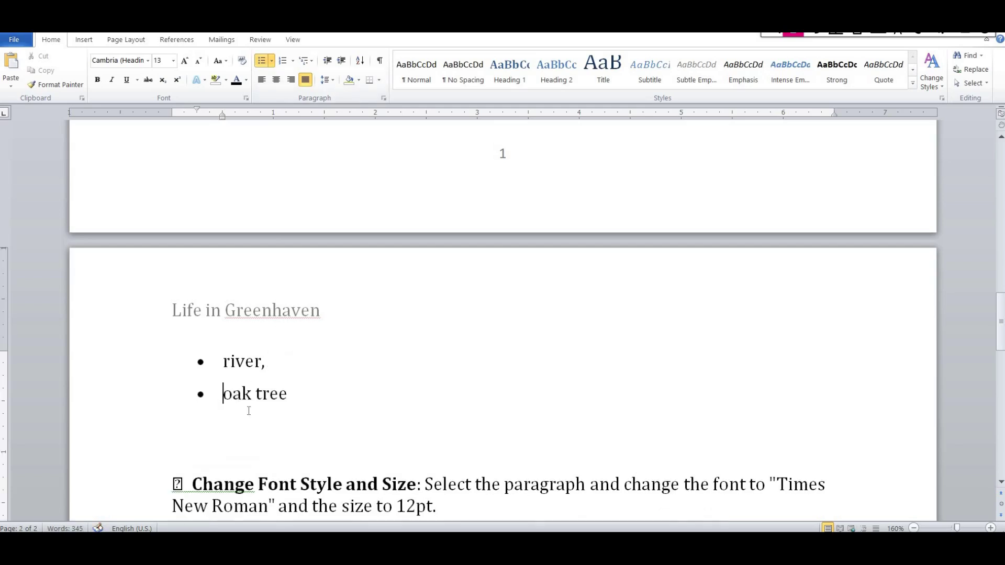
{"action": "left_click", "coordinate": [257, 393]}
{"action": "key", "text": "Return"}
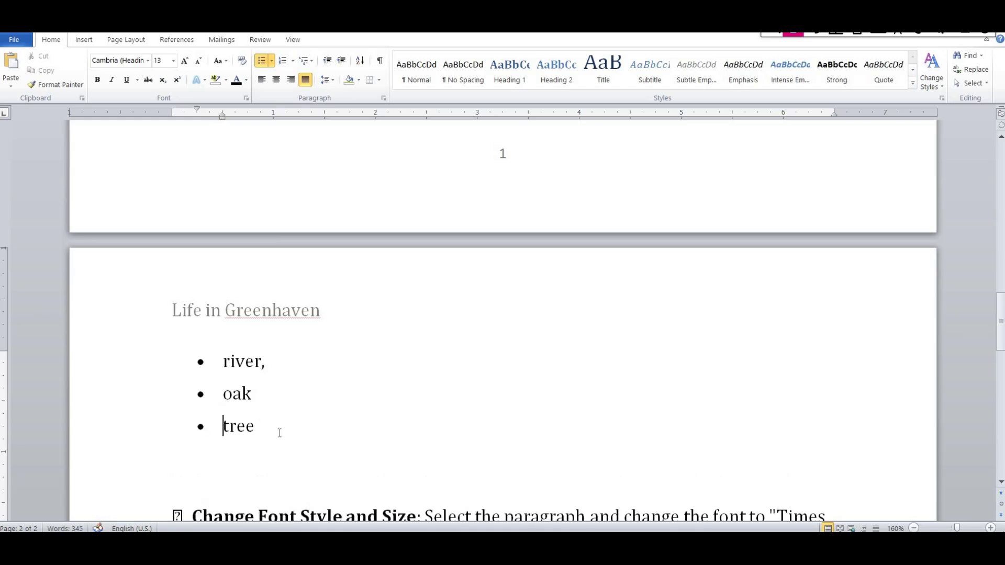
Step: Add two more bullets reading "fdgdf" and "jil" after tree, and end the bulleted list
{"action": "key", "text": "End"}
{"action": "scroll", "coordinate": [333, 398], "scroll_direction": "down", "scroll_amount": 2}
{"action": "key", "text": "Return"}
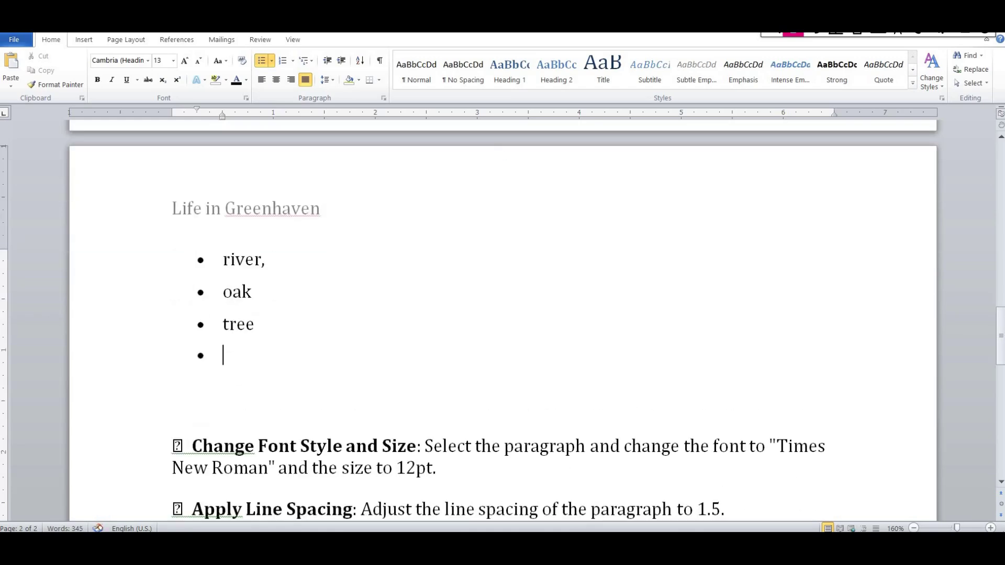
{"action": "type", "text": "fdgdf"}
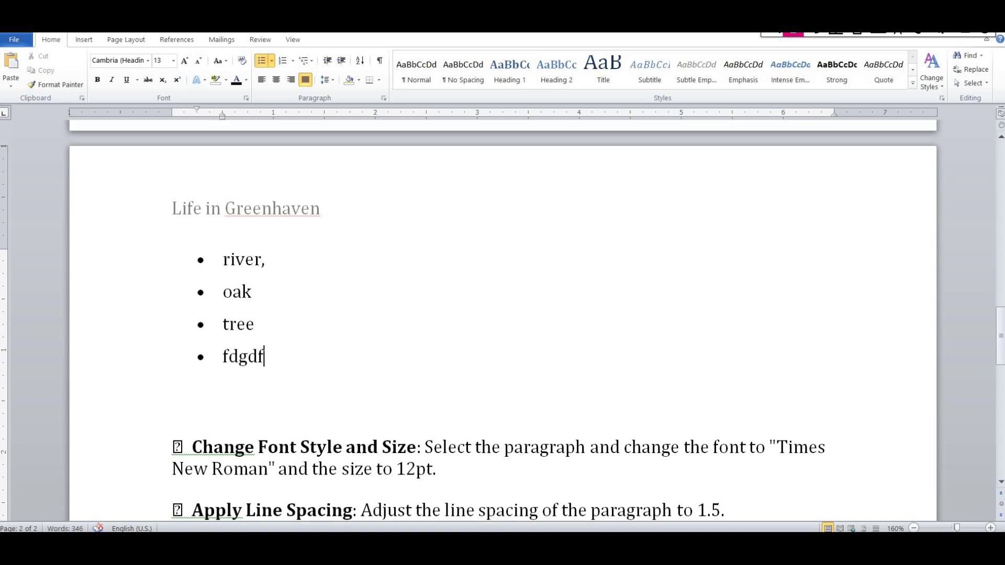
{"action": "key", "text": "Return"}
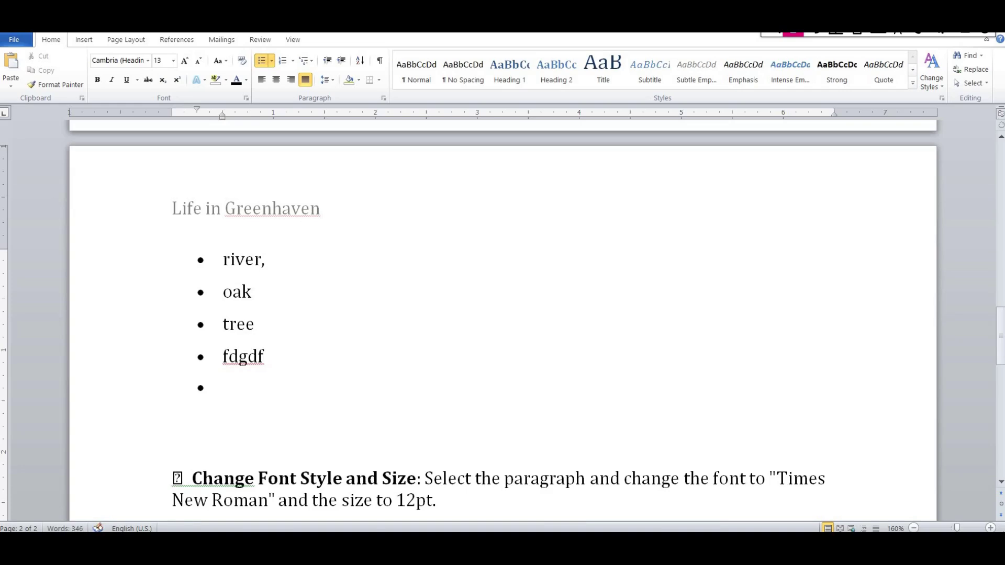
{"action": "type", "text": "jil"}
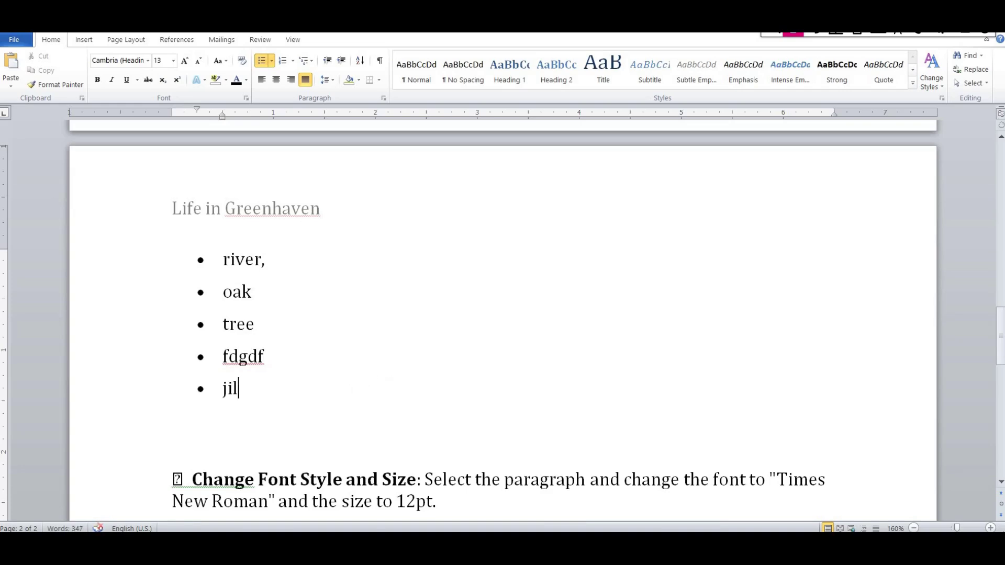
{"action": "key", "text": "Return"}
{"action": "scroll", "coordinate": [235, 316], "scroll_direction": "down", "scroll_amount": 2}
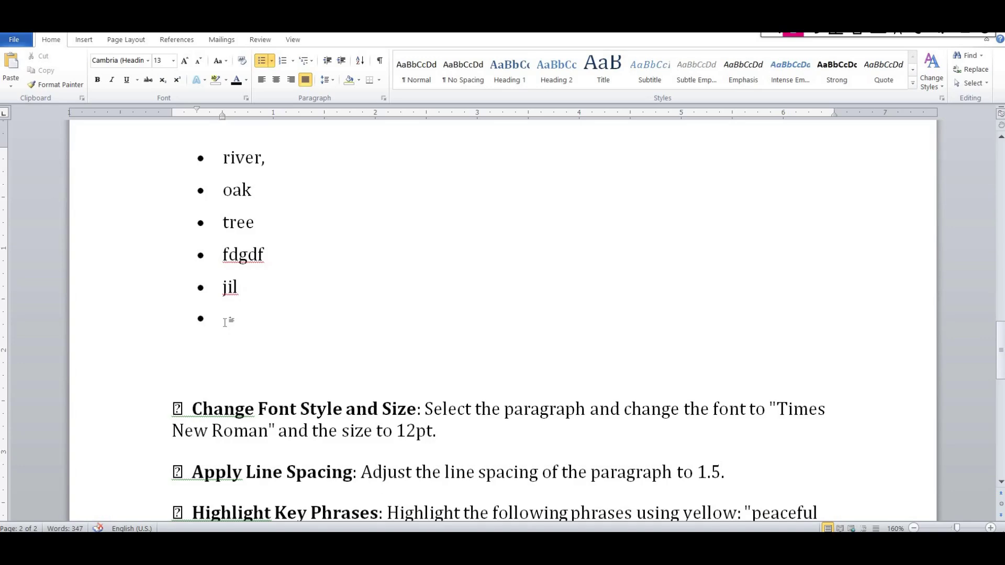
{"action": "key", "text": "Return"}
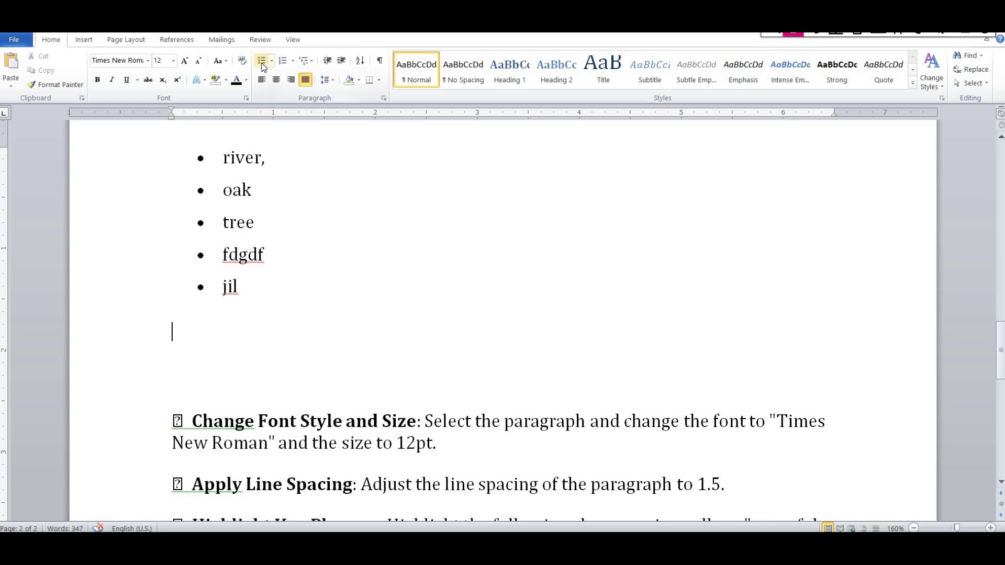
Step: Read the Apply a Border task and look for the page border options
{"action": "scroll", "coordinate": [404, 386], "scroll_direction": "down", "scroll_amount": 5}
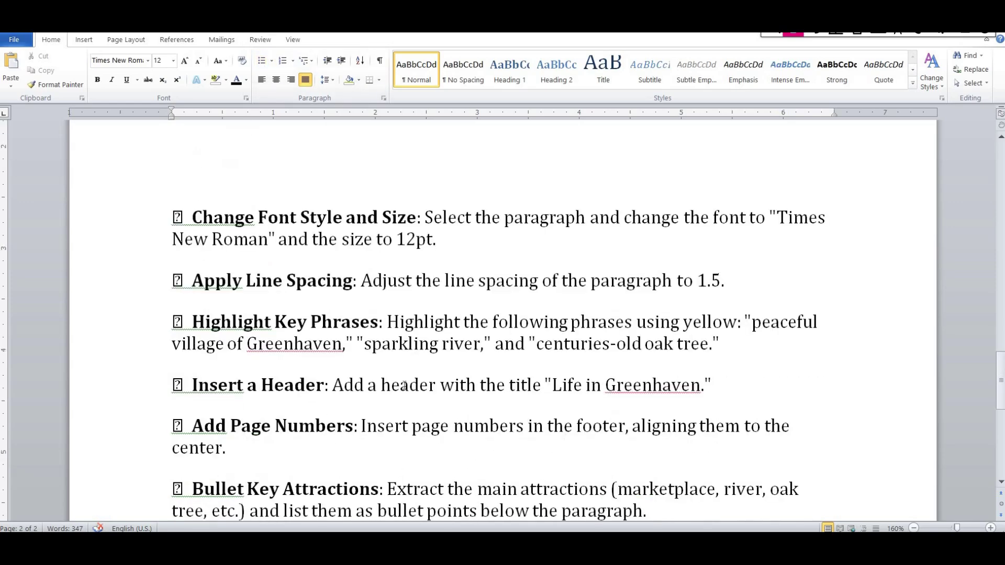
{"action": "scroll", "coordinate": [186, 434], "scroll_direction": "down", "scroll_amount": 2}
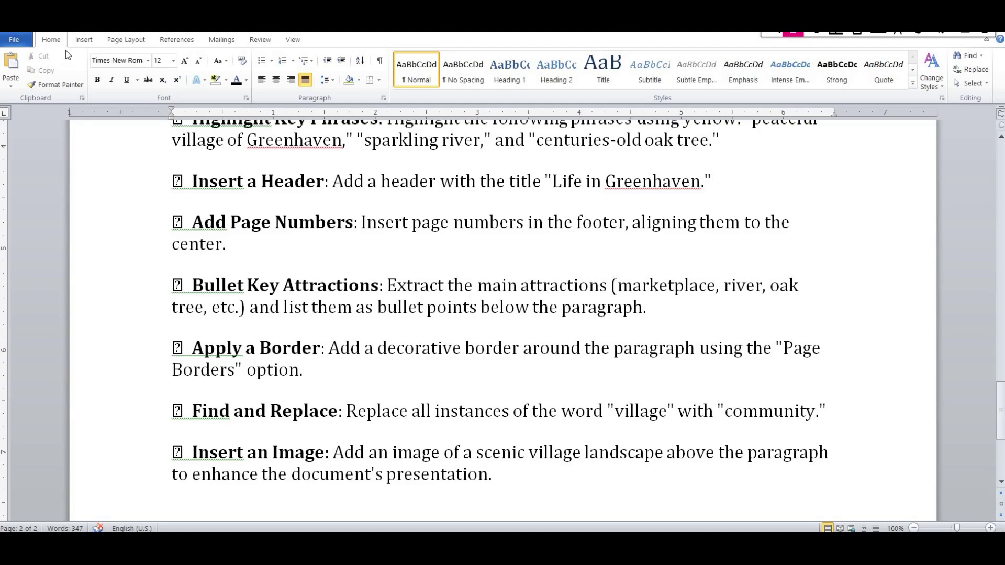
{"action": "left_click", "coordinate": [84, 40]}
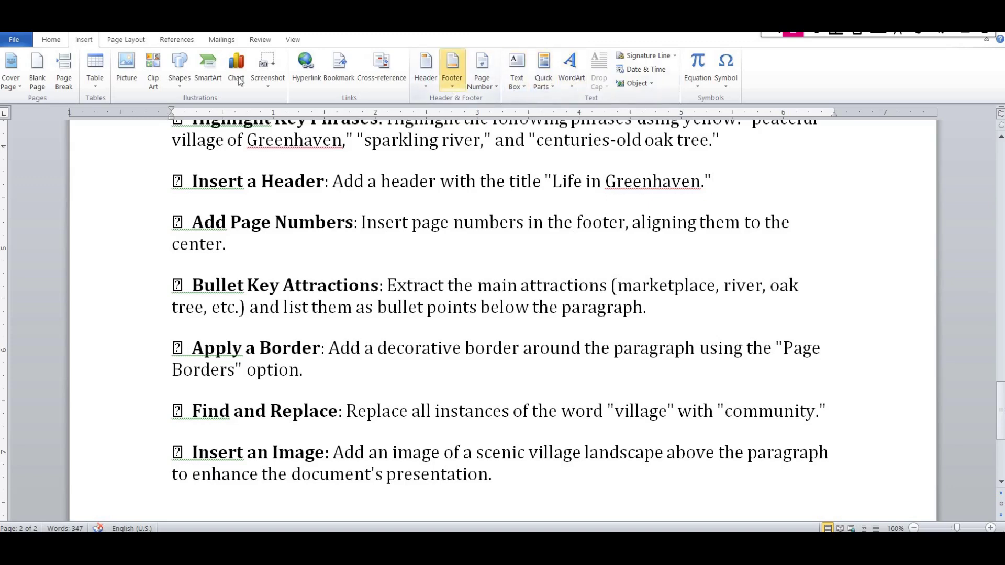
{"action": "left_click", "coordinate": [58, 42]}
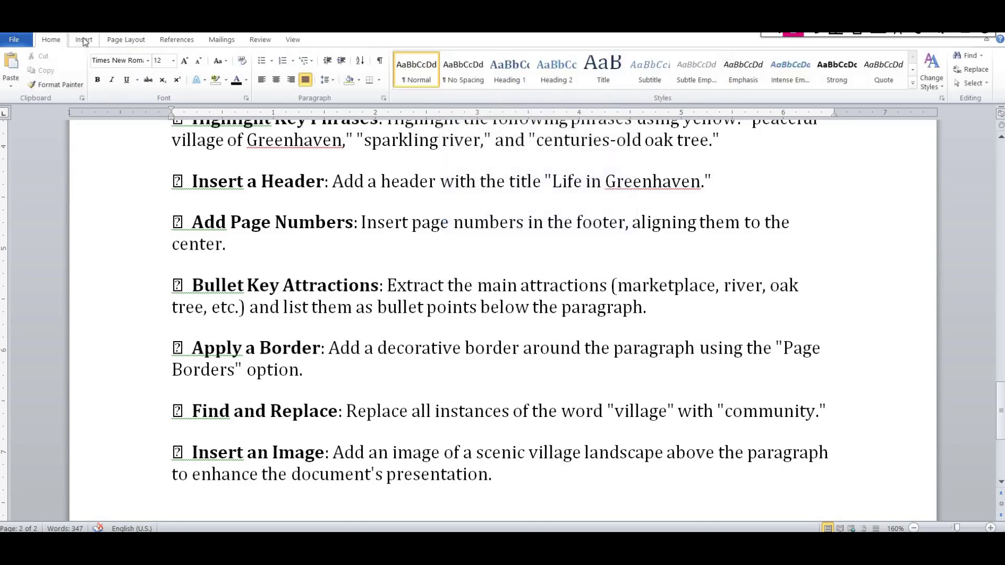
{"action": "scroll", "coordinate": [113, 52], "scroll_direction": "down", "scroll_amount": 1}
{"action": "scroll", "coordinate": [123, 47], "scroll_direction": "down", "scroll_amount": 1}
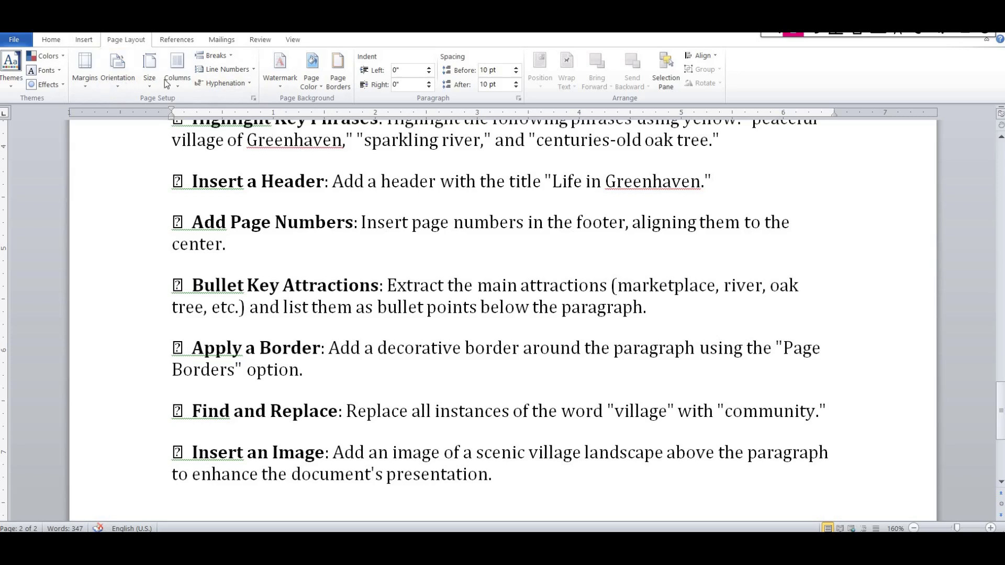
Step: Apply a Box page border to the whole document with a grey triple-line style, Automatic colour and ½ pt width
{"action": "left_click", "coordinate": [338, 76]}
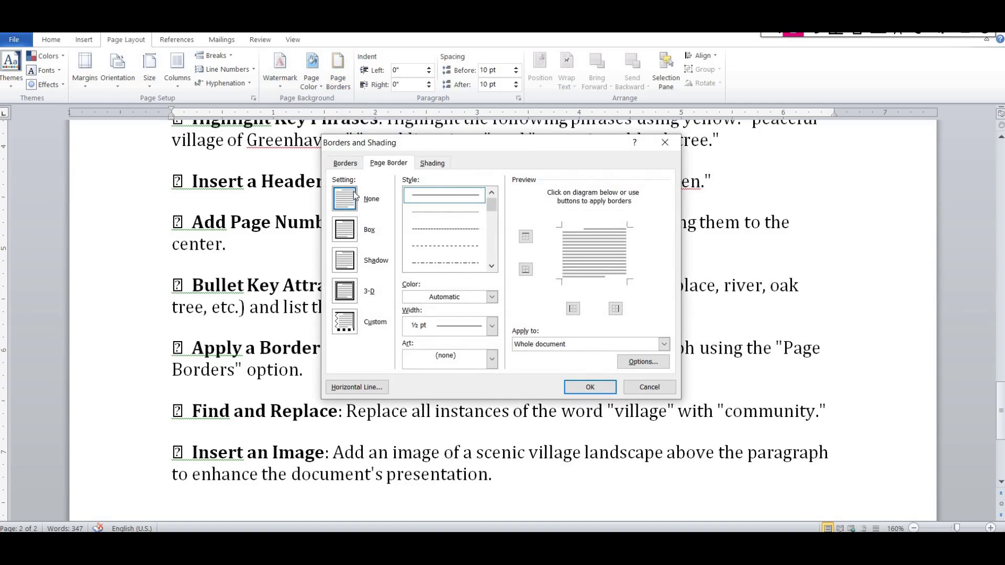
{"action": "left_click", "coordinate": [346, 235]}
{"action": "left_click_drag", "start_coordinate": [494, 206], "coordinate": [494, 215]}
{"action": "left_click", "coordinate": [436, 230]}
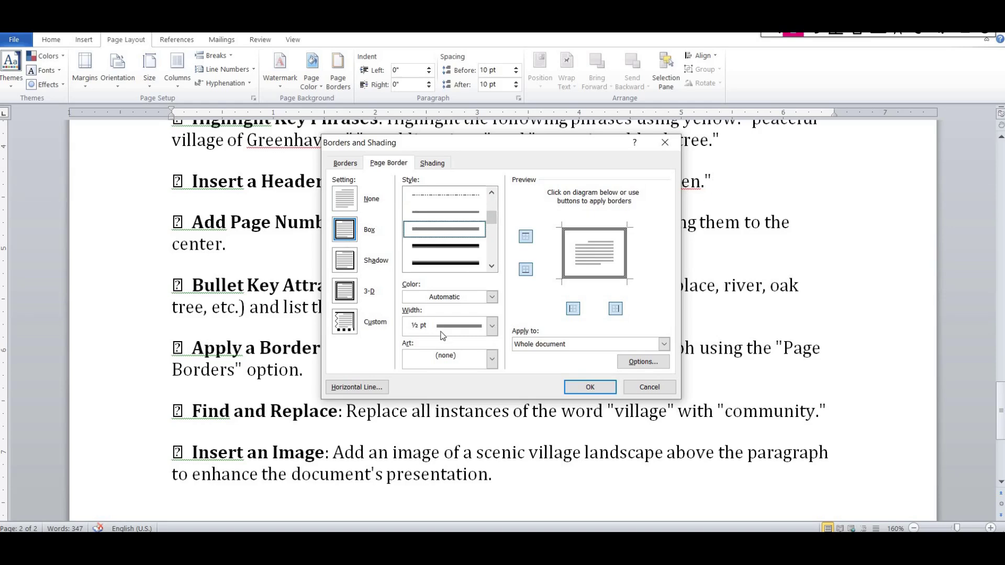
{"action": "left_click", "coordinate": [472, 302]}
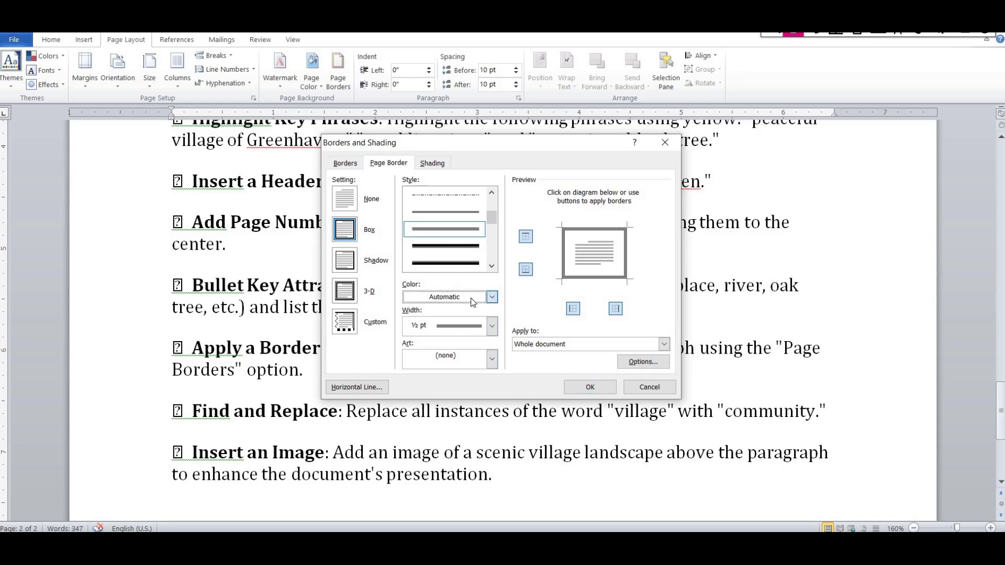
{"action": "left_click", "coordinate": [472, 302]}
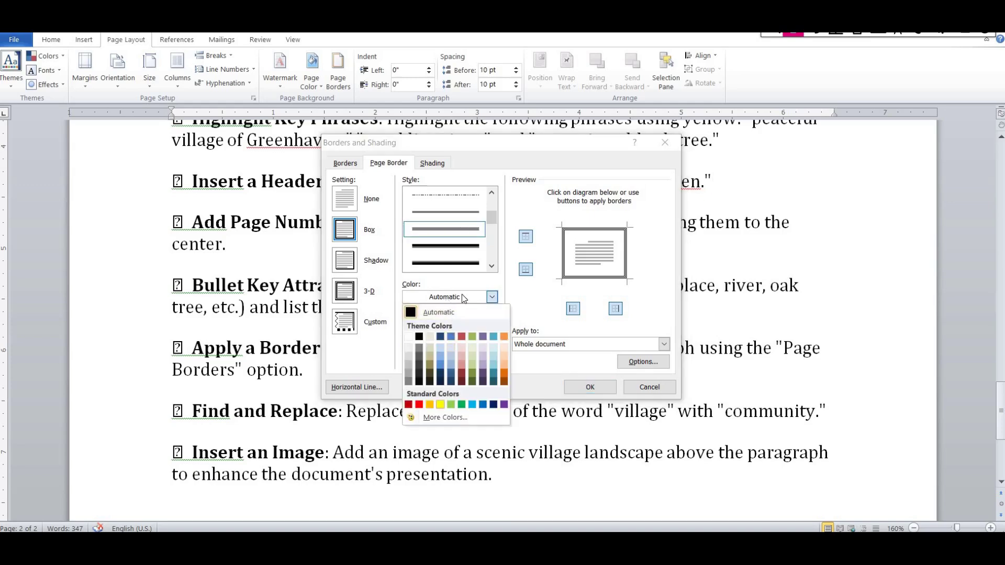
{"action": "left_click", "coordinate": [560, 354]}
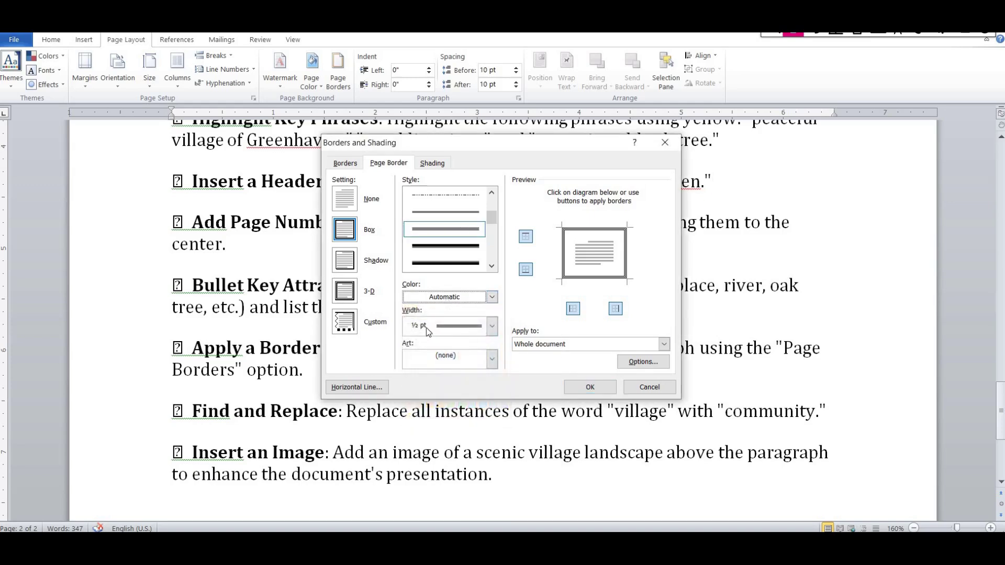
{"action": "left_click", "coordinate": [482, 332]}
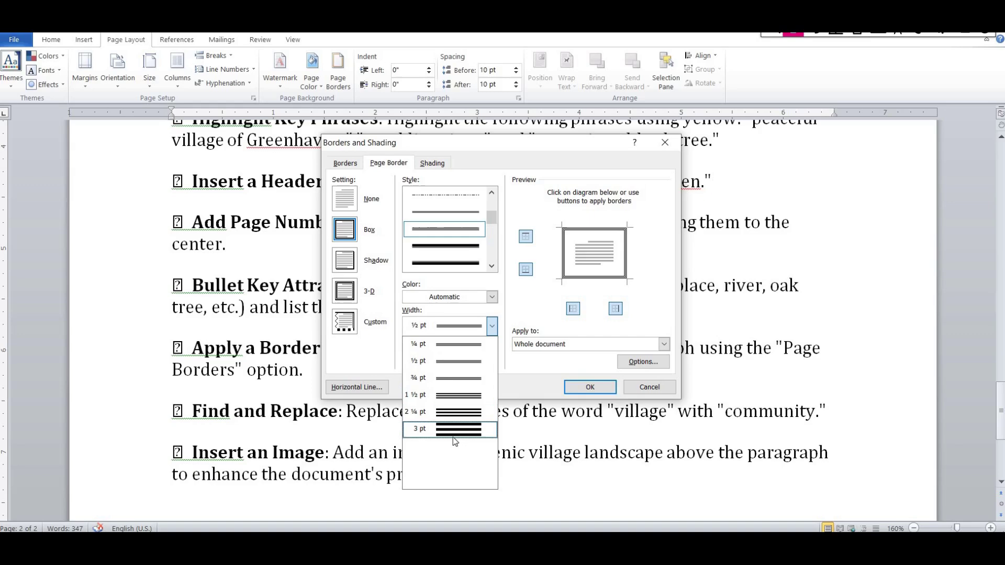
{"action": "left_click", "coordinate": [492, 328]}
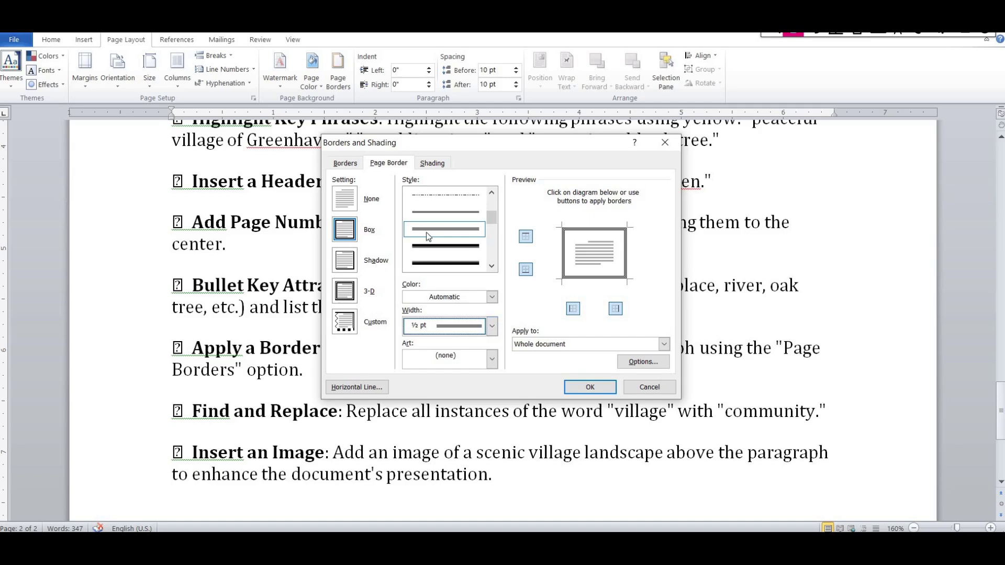
{"action": "left_click", "coordinate": [590, 387]}
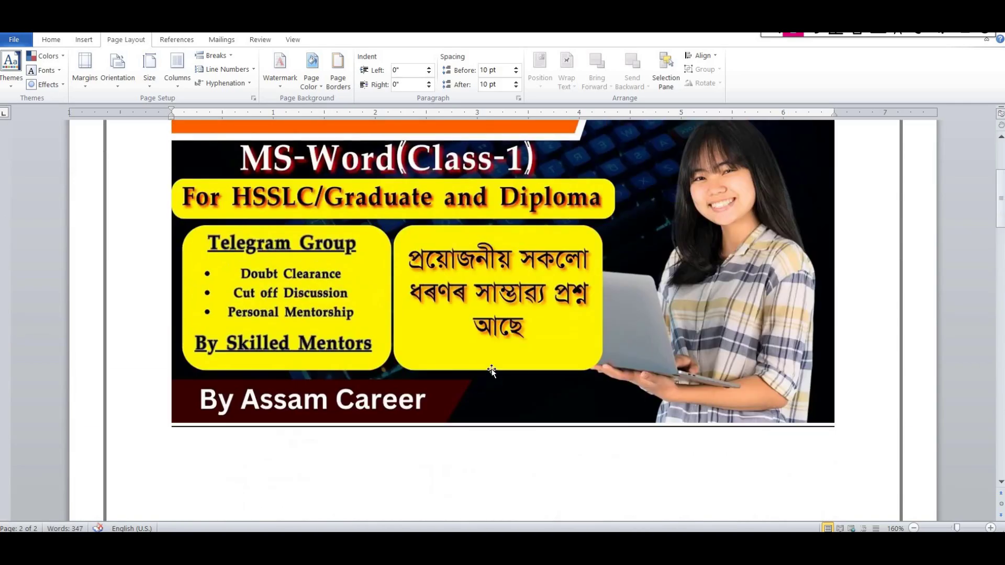
Step: Insert the large-beautiful-village-poster-scenery picture from Downloads in the empty space between the banner image and the Greenhaven paragraph
{"action": "scroll", "coordinate": [490, 364], "scroll_direction": "down", "scroll_amount": 15}
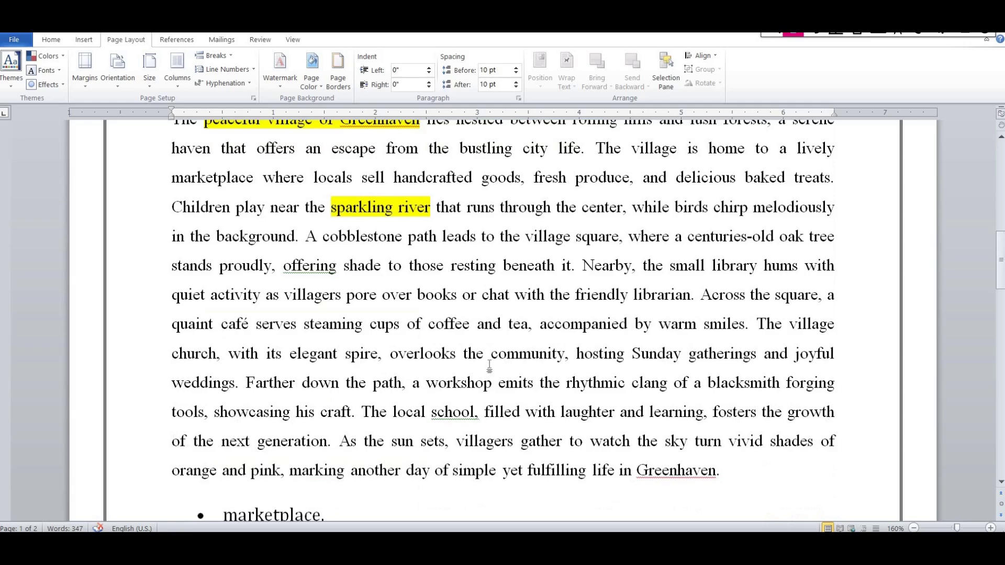
{"action": "scroll", "coordinate": [491, 364], "scroll_direction": "down", "scroll_amount": 12}
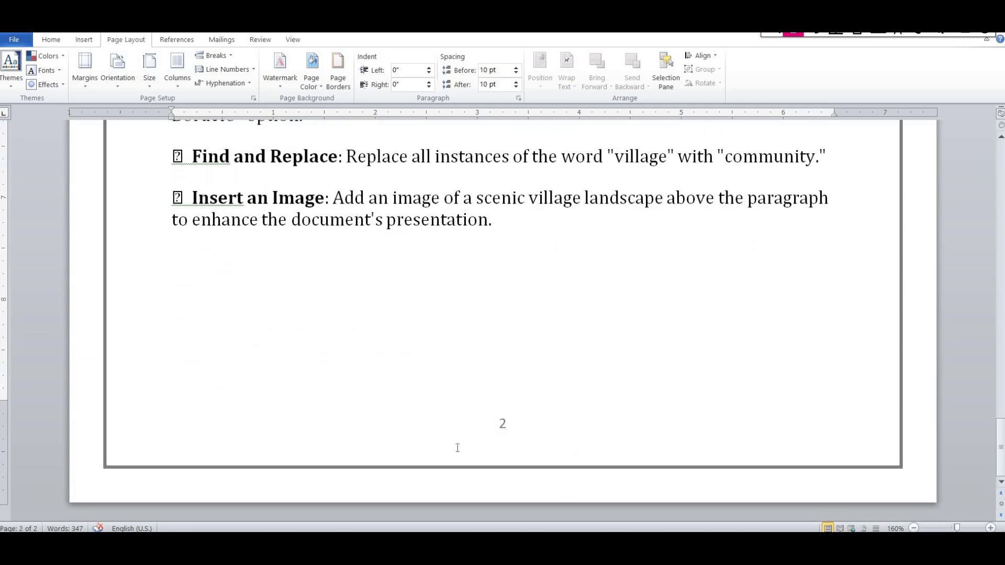
{"action": "scroll", "coordinate": [457, 448], "scroll_direction": "up", "scroll_amount": 3}
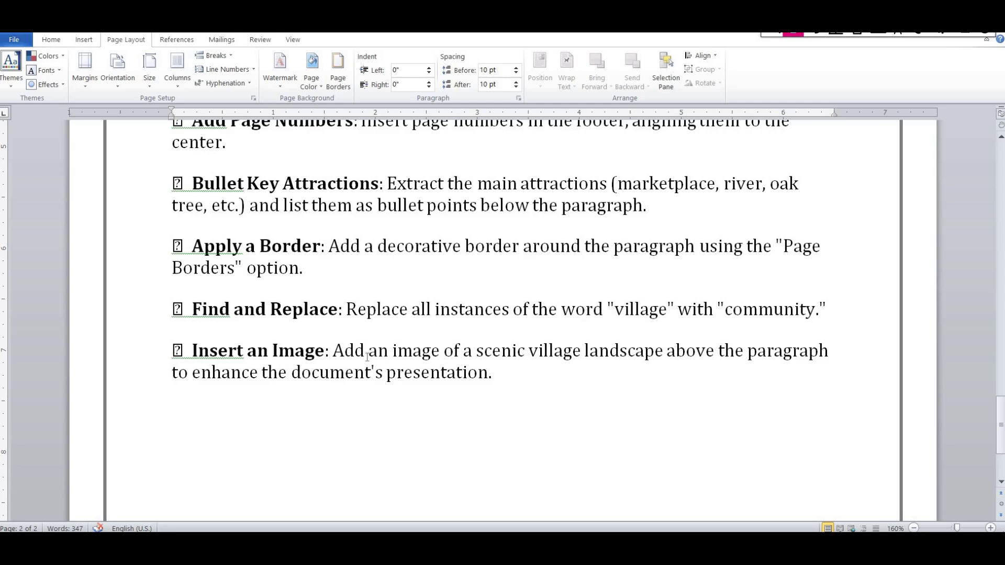
{"action": "scroll", "coordinate": [319, 314], "scroll_direction": "down", "scroll_amount": 1}
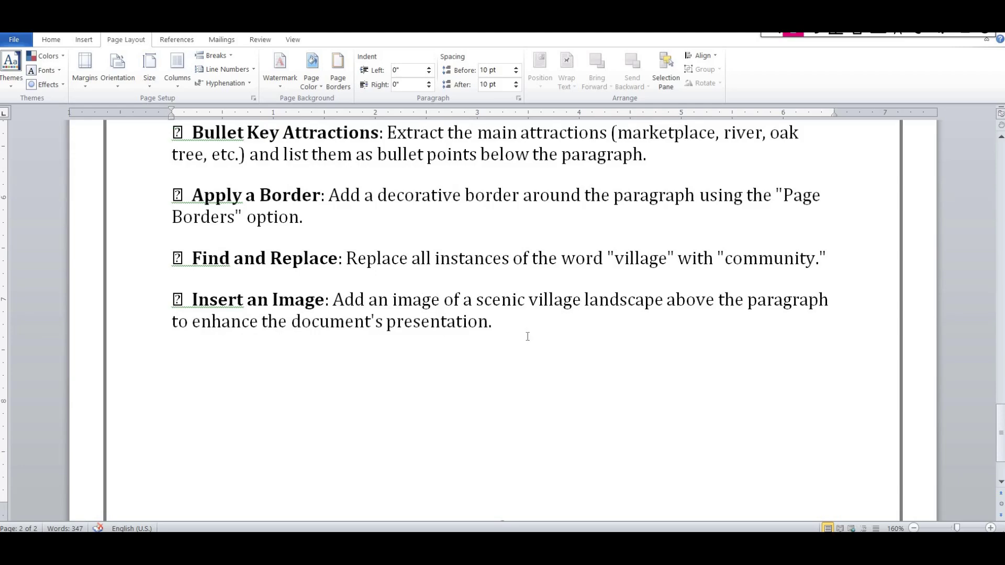
{"action": "scroll", "coordinate": [520, 332], "scroll_direction": "up", "scroll_amount": 20}
{"action": "scroll", "coordinate": [478, 321], "scroll_direction": "up", "scroll_amount": 6}
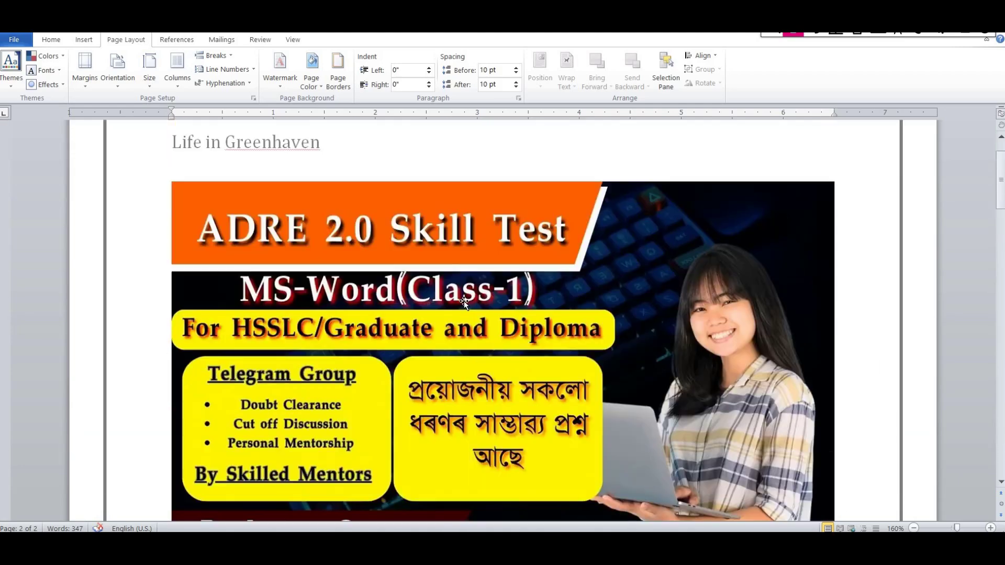
{"action": "left_click", "coordinate": [480, 343]}
{"action": "scroll", "coordinate": [481, 343], "scroll_direction": "down", "scroll_amount": 5}
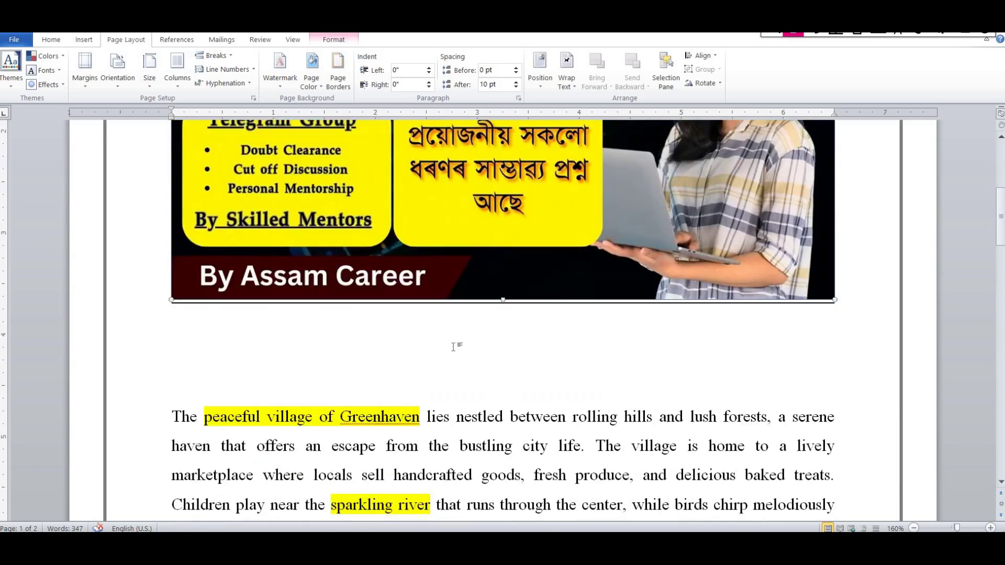
{"action": "left_click", "coordinate": [453, 347]}
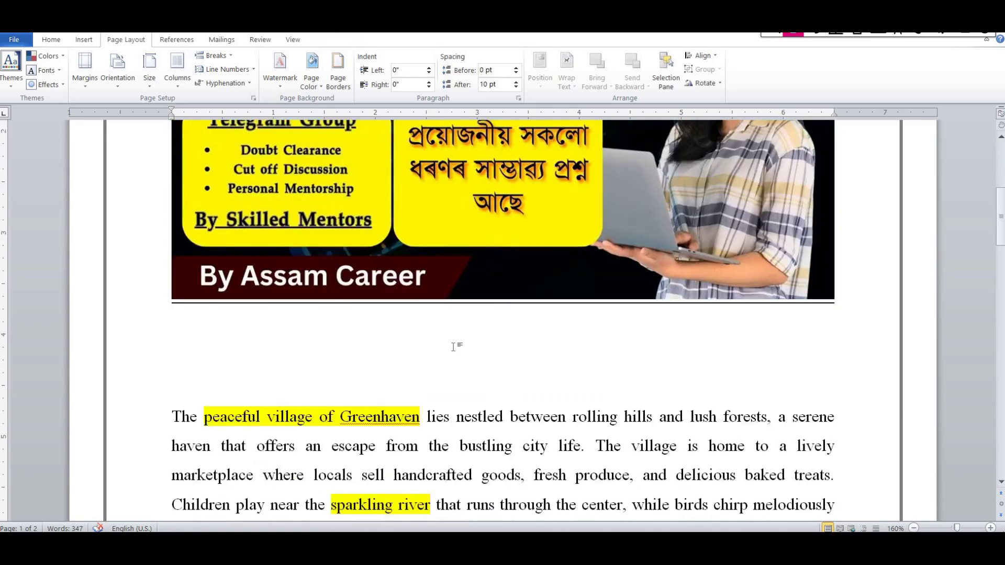
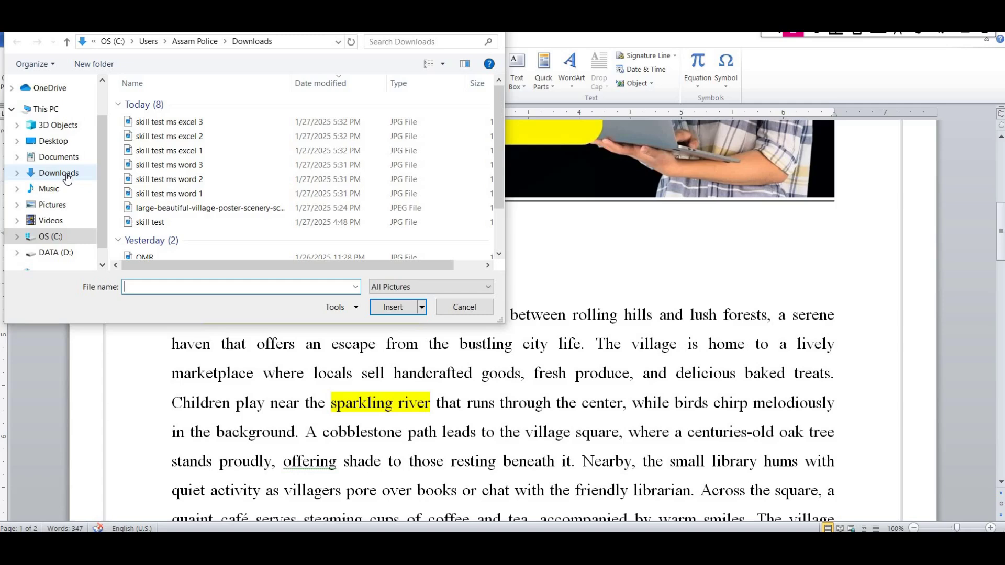
{"action": "left_click", "coordinate": [67, 177]}
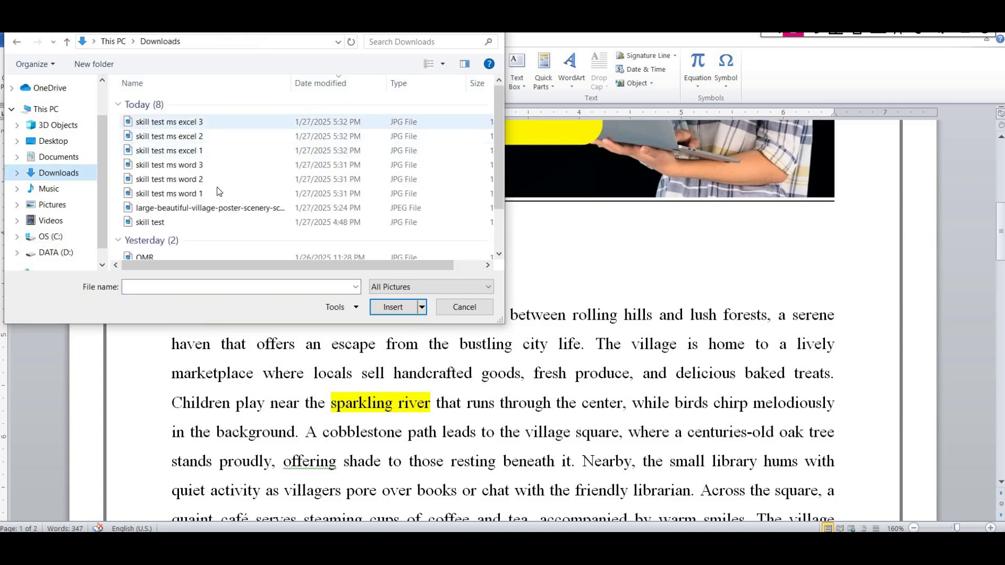
{"action": "scroll", "coordinate": [216, 194], "scroll_direction": "down", "scroll_amount": 2}
{"action": "scroll", "coordinate": [213, 193], "scroll_direction": "up", "scroll_amount": 2}
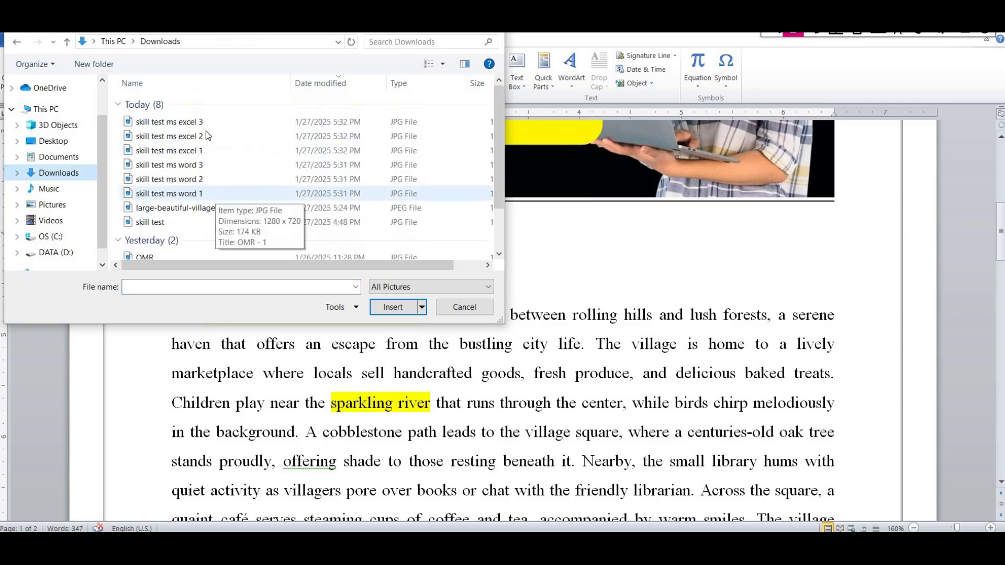
{"action": "left_click", "coordinate": [171, 209]}
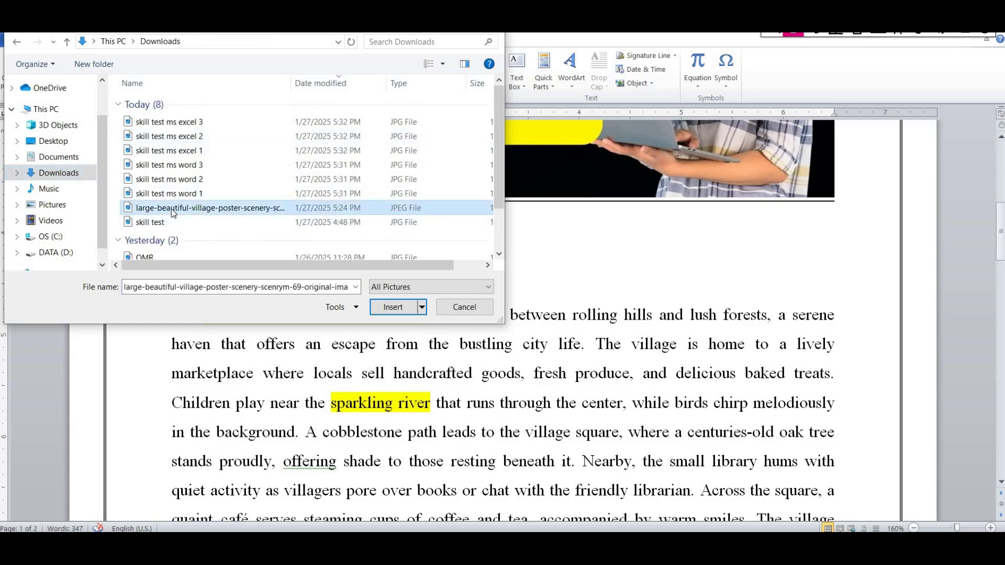
{"action": "left_click", "coordinate": [387, 307]}
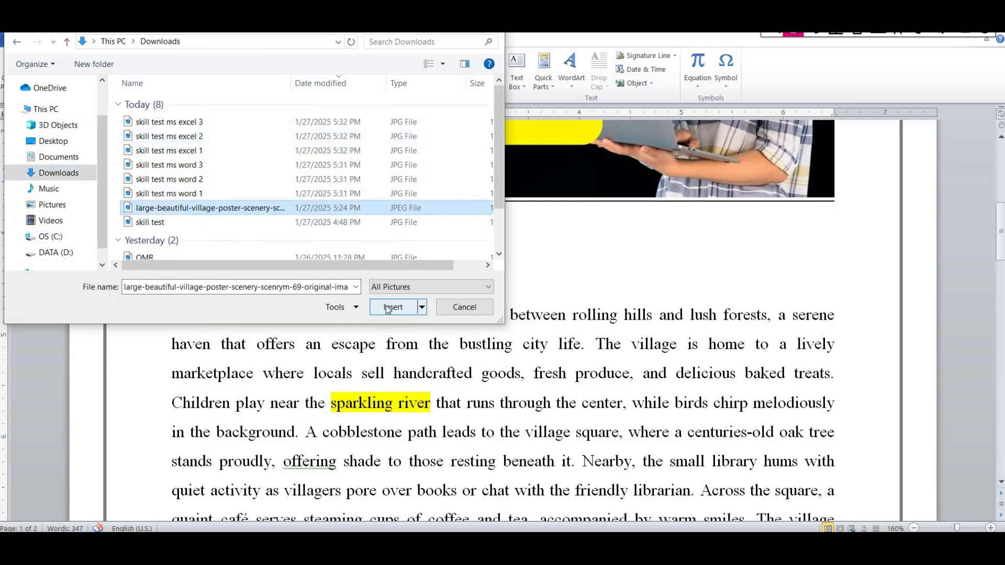
Step: Try to move the village picture on the first page and look at its text wrapping options
{"action": "scroll", "coordinate": [620, 267], "scroll_direction": "down", "scroll_amount": 5}
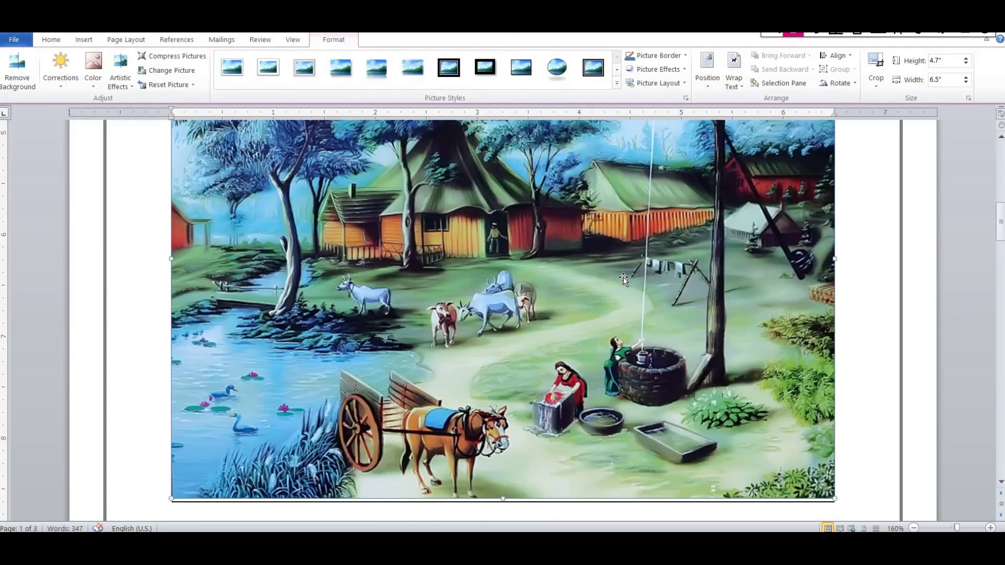
{"action": "scroll", "coordinate": [617, 289], "scroll_direction": "up", "scroll_amount": 5}
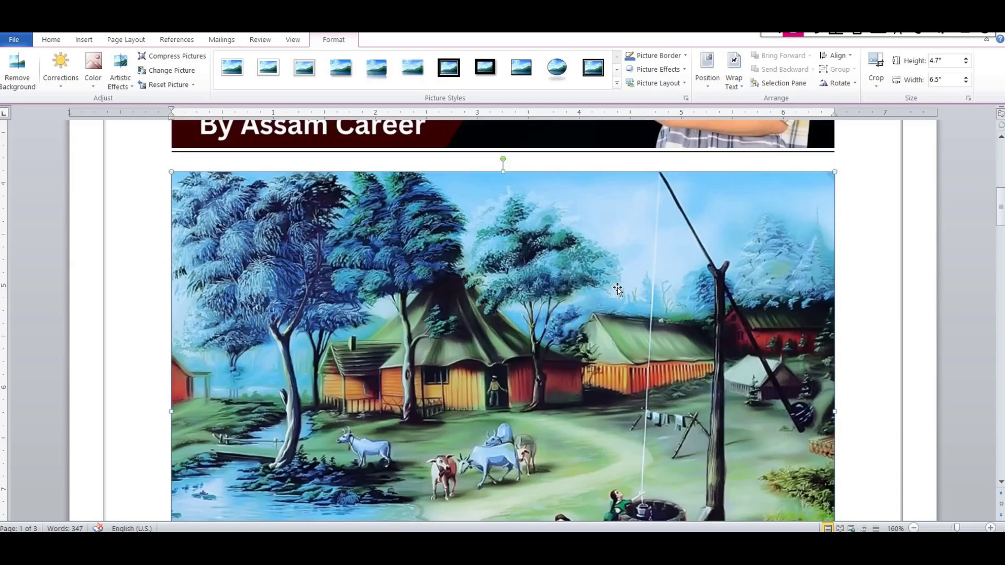
{"action": "scroll", "coordinate": [618, 289], "scroll_direction": "down", "scroll_amount": 15}
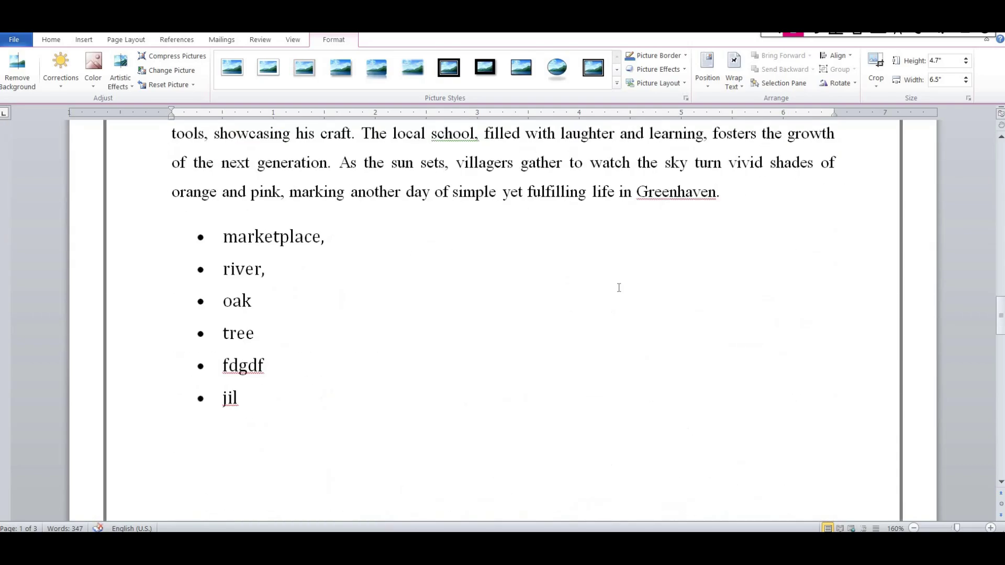
{"action": "scroll", "coordinate": [621, 292], "scroll_direction": "down", "scroll_amount": 13}
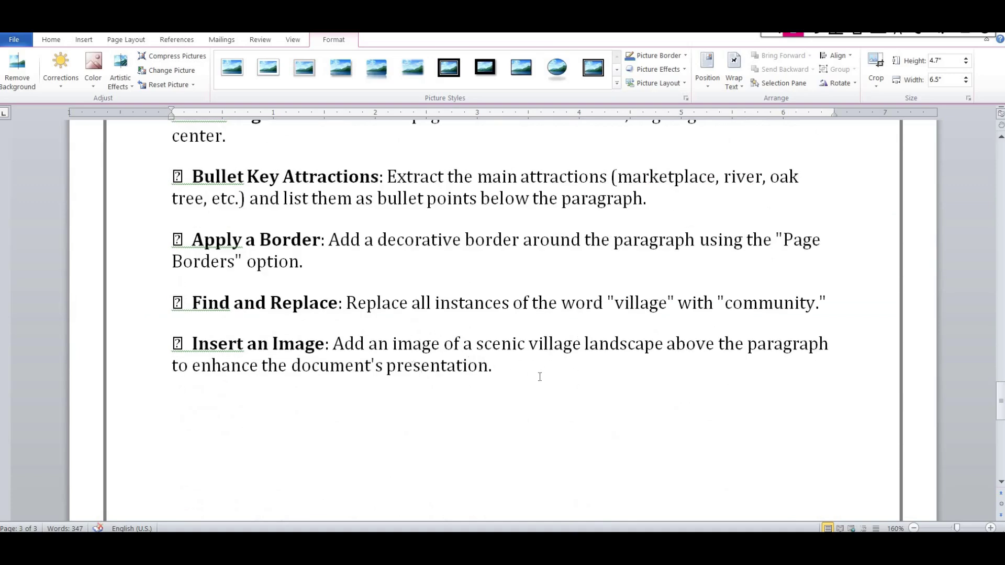
{"action": "scroll", "coordinate": [561, 374], "scroll_direction": "up", "scroll_amount": 20}
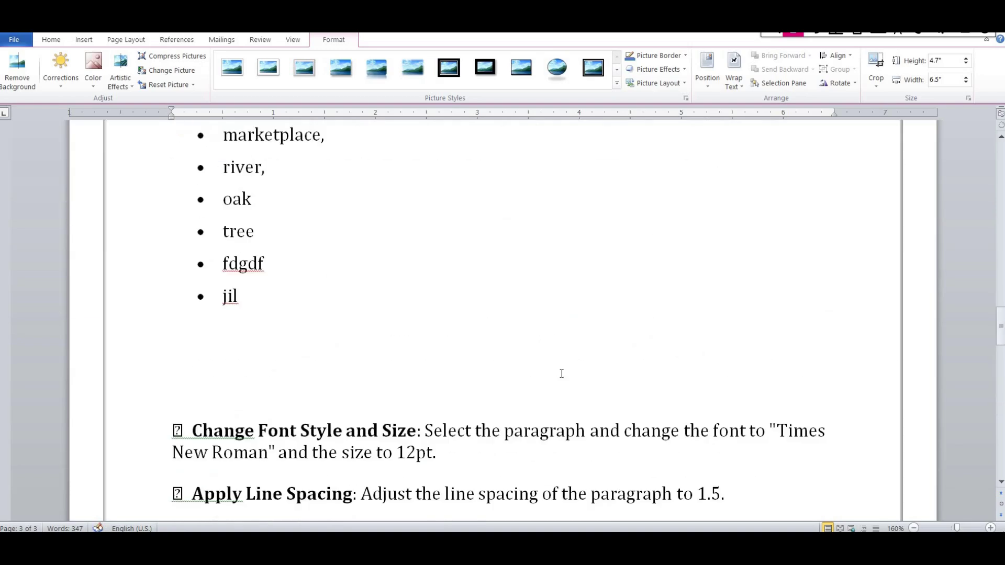
{"action": "scroll", "coordinate": [547, 366], "scroll_direction": "up", "scroll_amount": 4}
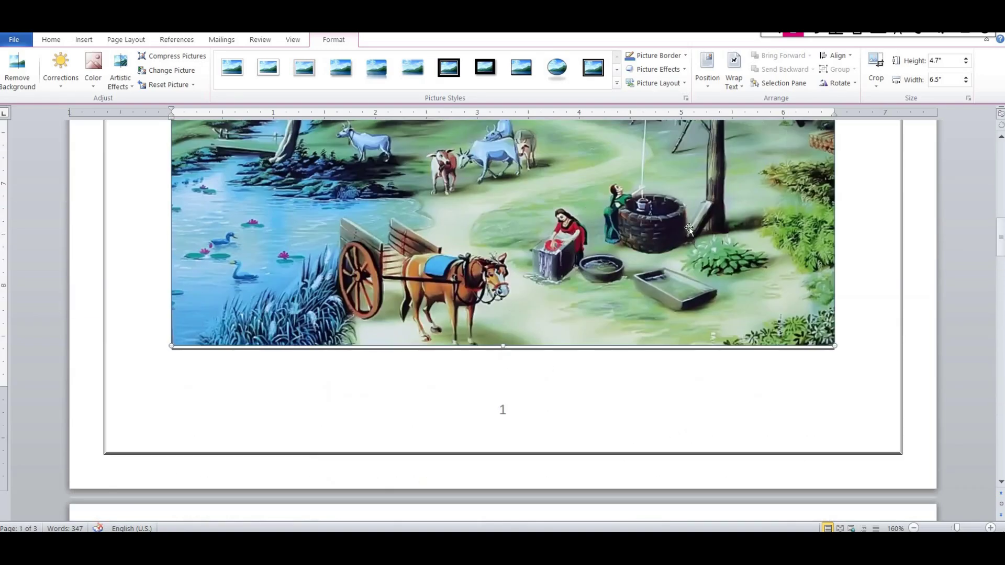
{"action": "left_click_drag", "start_coordinate": [673, 291], "coordinate": [606, 160]}
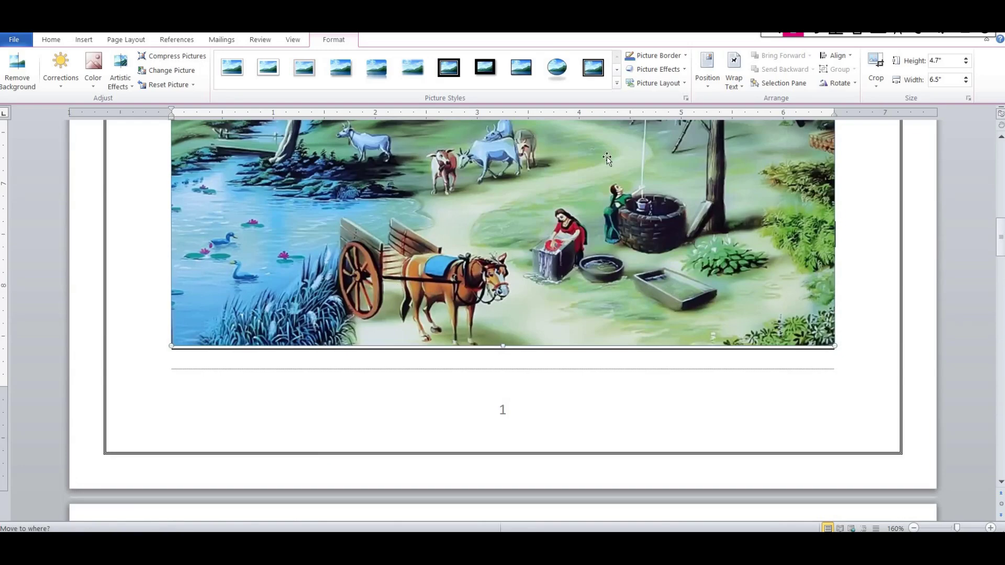
{"action": "left_click", "coordinate": [738, 88]}
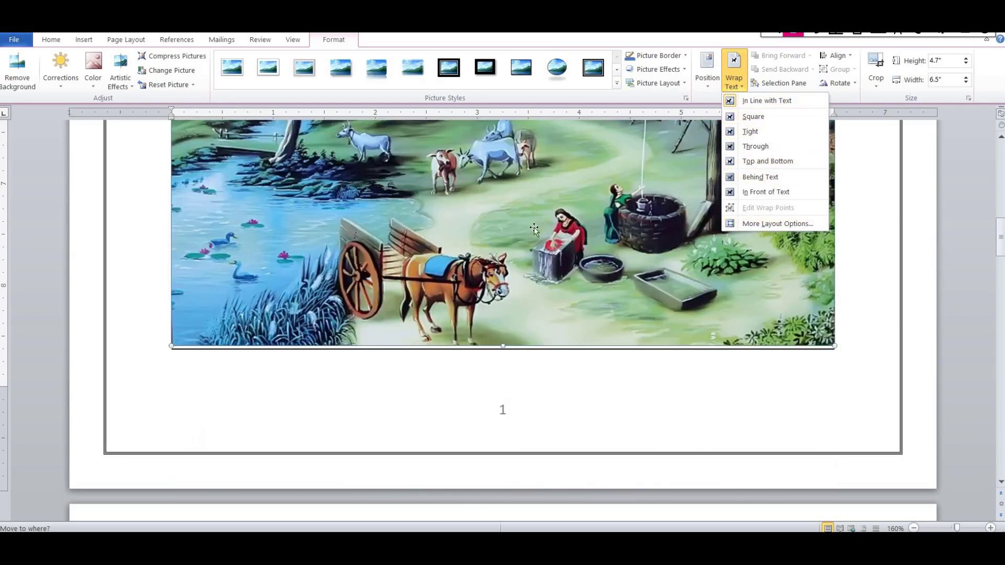
{"action": "left_click", "coordinate": [533, 227]}
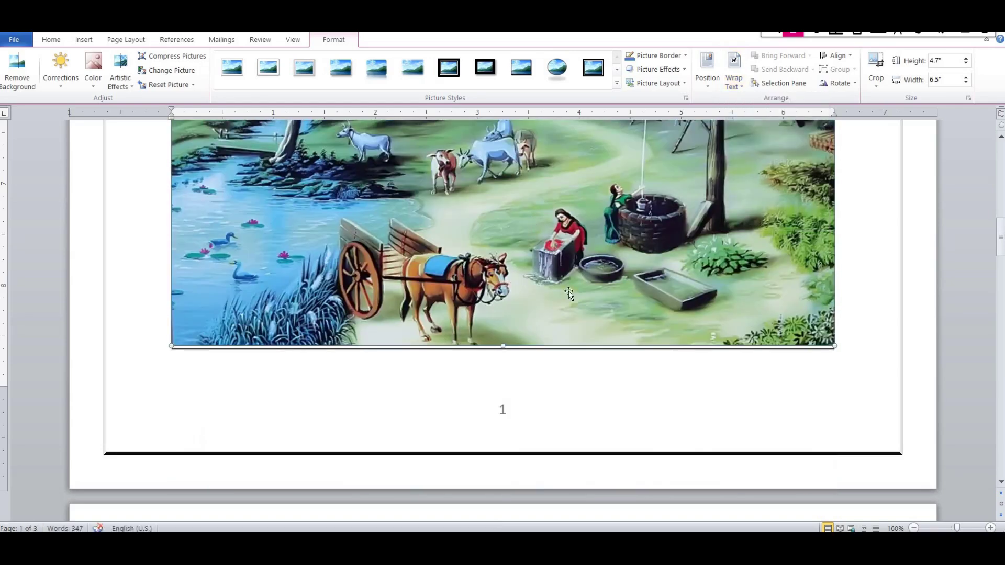
Step: Review the whole document from the village picture to the task list and back up to the header, checking the completed formatting
{"action": "scroll", "coordinate": [568, 291], "scroll_direction": "up", "scroll_amount": 3}
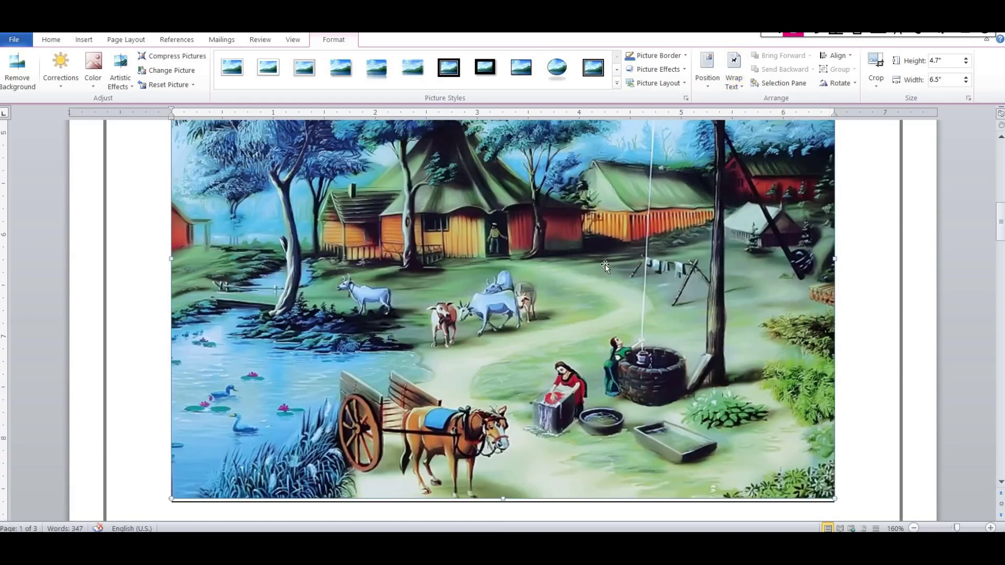
{"action": "scroll", "coordinate": [611, 265], "scroll_direction": "down", "scroll_amount": 20}
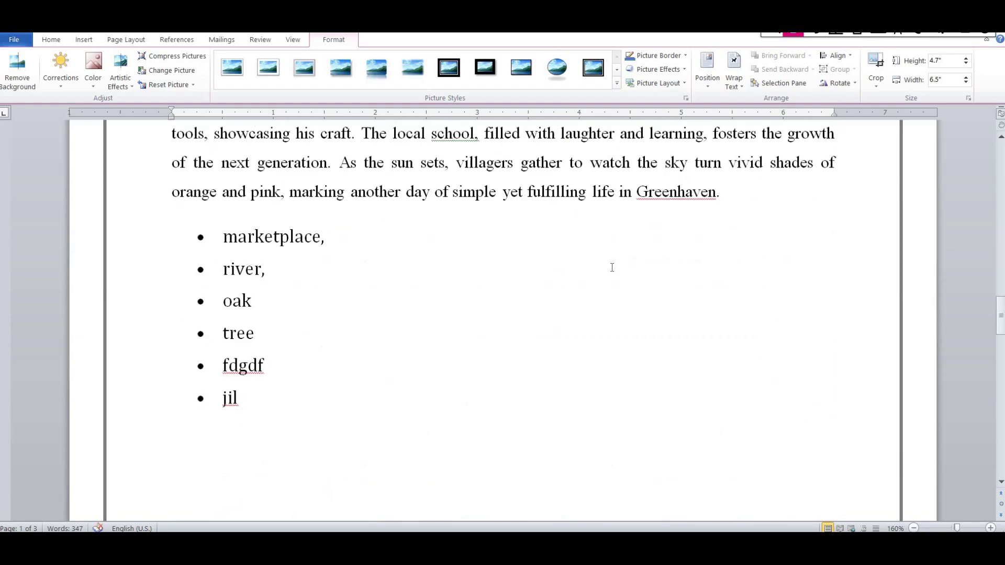
{"action": "scroll", "coordinate": [610, 268], "scroll_direction": "down", "scroll_amount": 15}
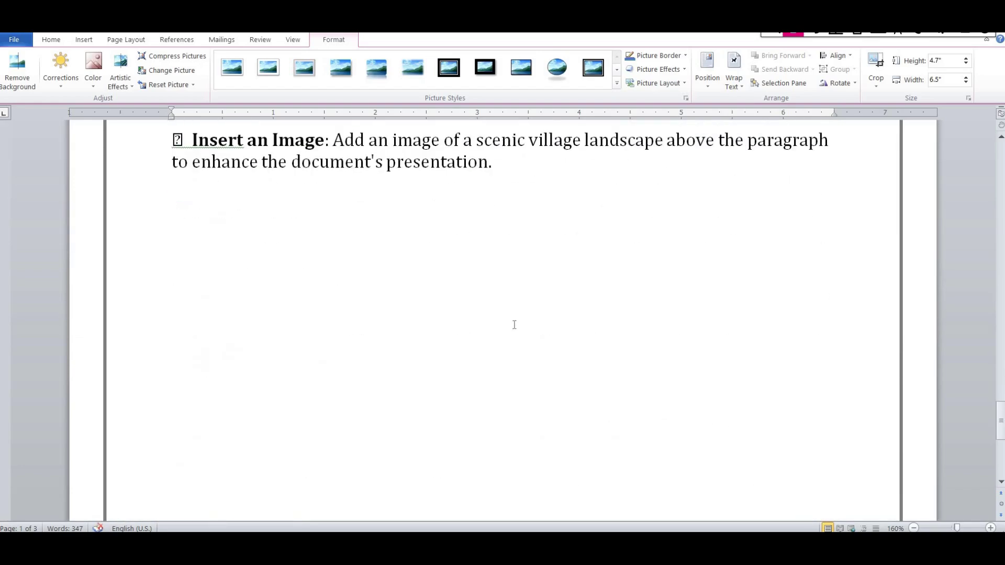
{"action": "scroll", "coordinate": [510, 332], "scroll_direction": "up", "scroll_amount": 3}
{"action": "scroll", "coordinate": [514, 389], "scroll_direction": "up", "scroll_amount": 20}
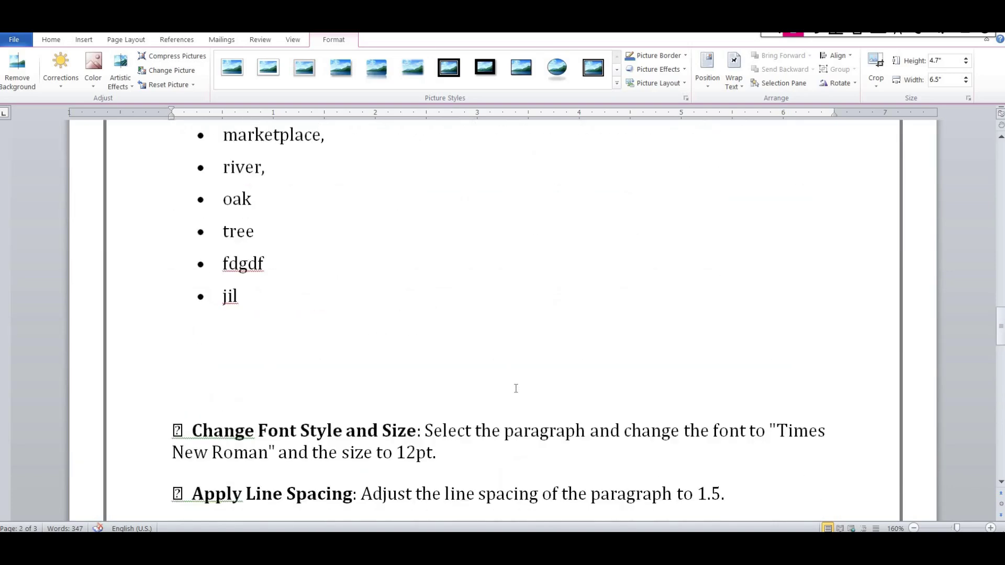
{"action": "scroll", "coordinate": [506, 384], "scroll_direction": "up", "scroll_amount": 20}
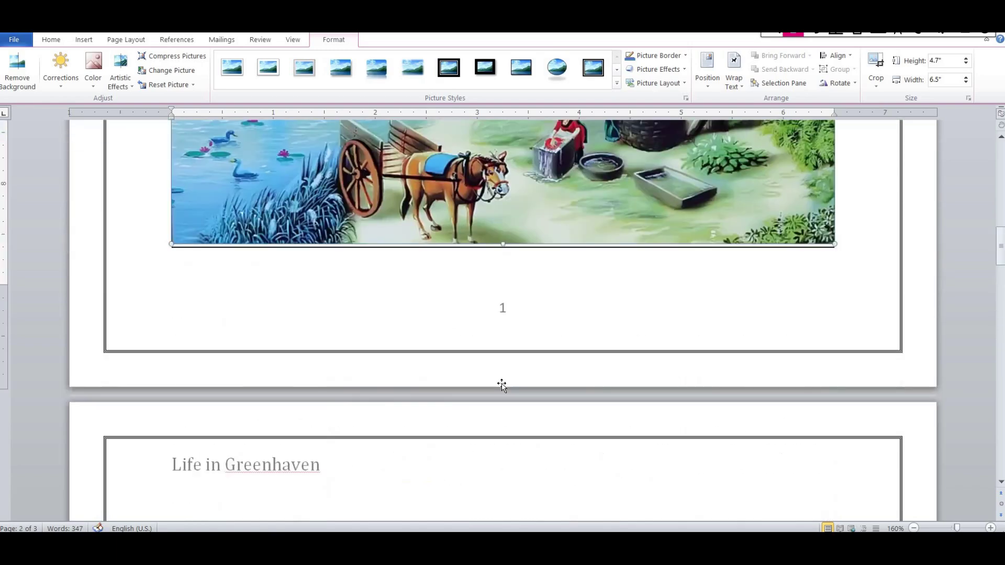
{"action": "scroll", "coordinate": [471, 379], "scroll_direction": "up", "scroll_amount": 4}
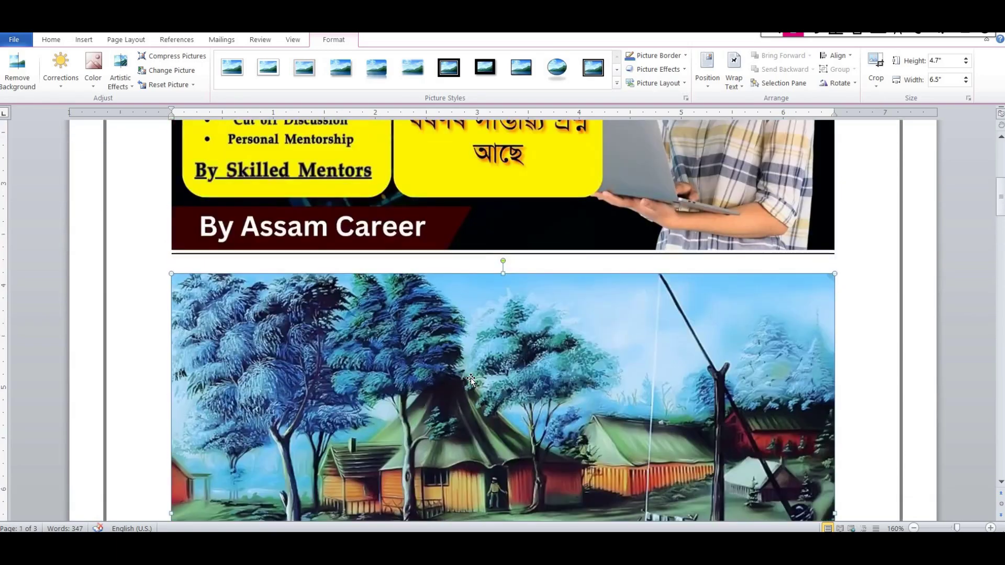
{"action": "scroll", "coordinate": [477, 390], "scroll_direction": "up", "scroll_amount": 7}
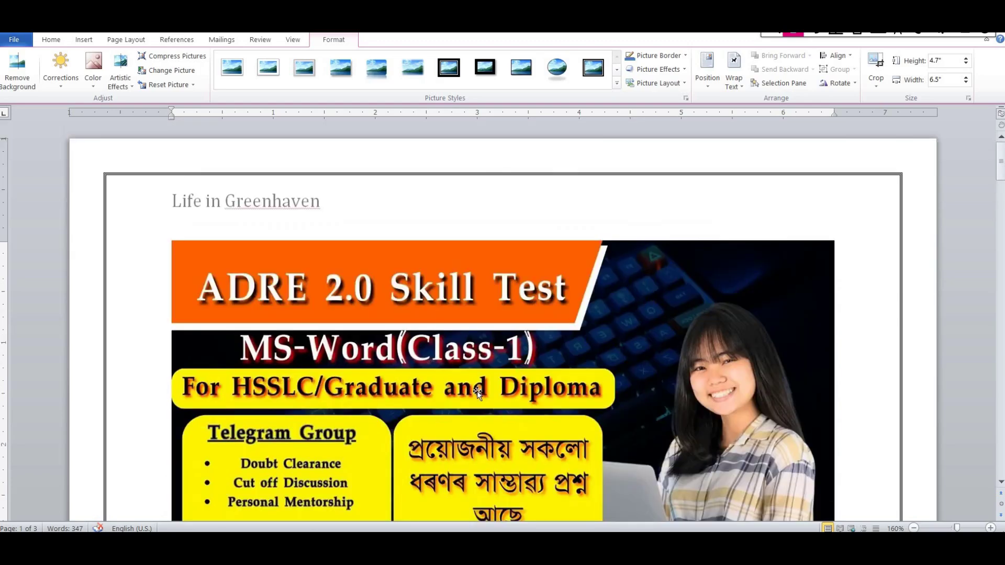
{"action": "scroll", "coordinate": [478, 391], "scroll_direction": "down", "scroll_amount": 1}
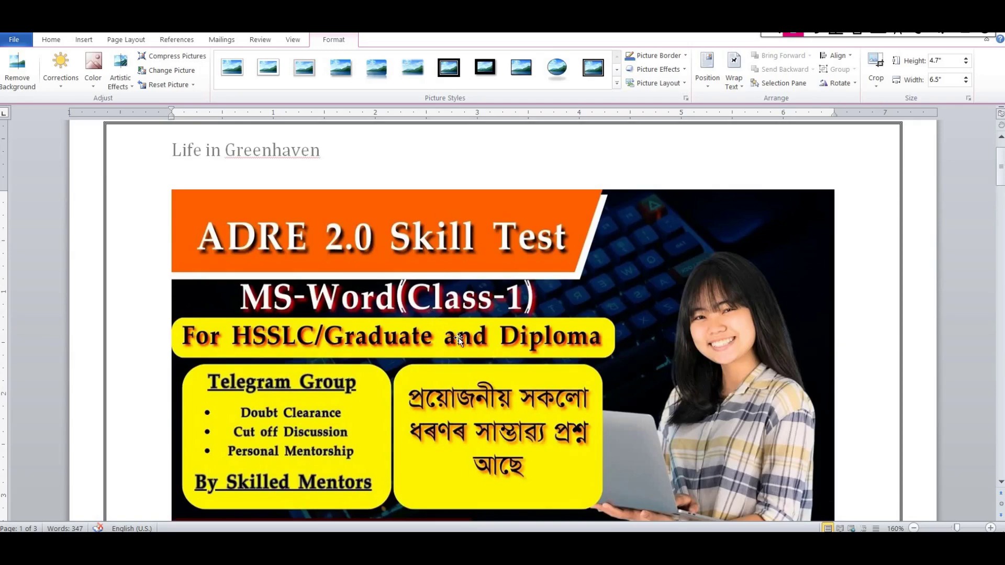
{"action": "scroll", "coordinate": [469, 336], "scroll_direction": "down", "scroll_amount": 3}
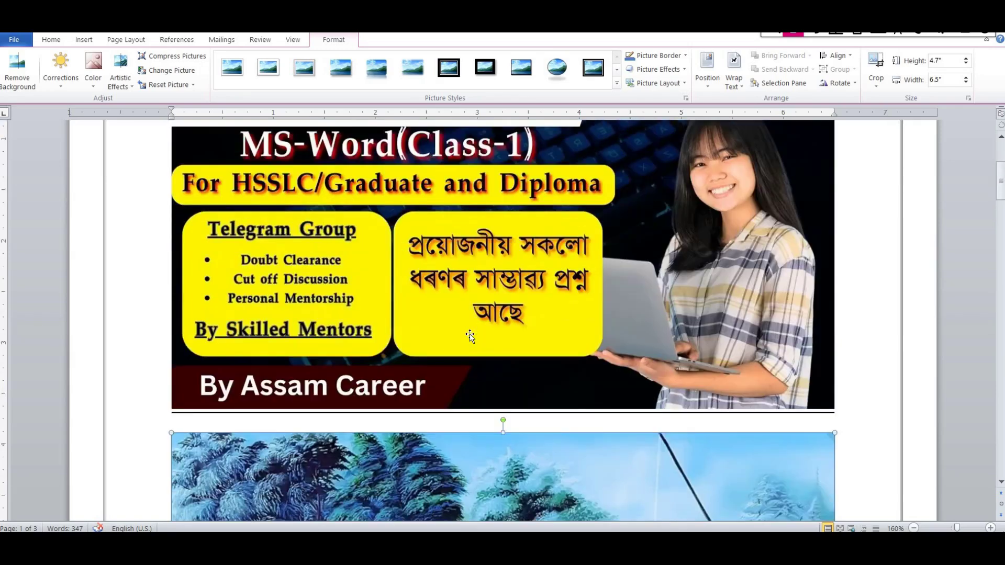